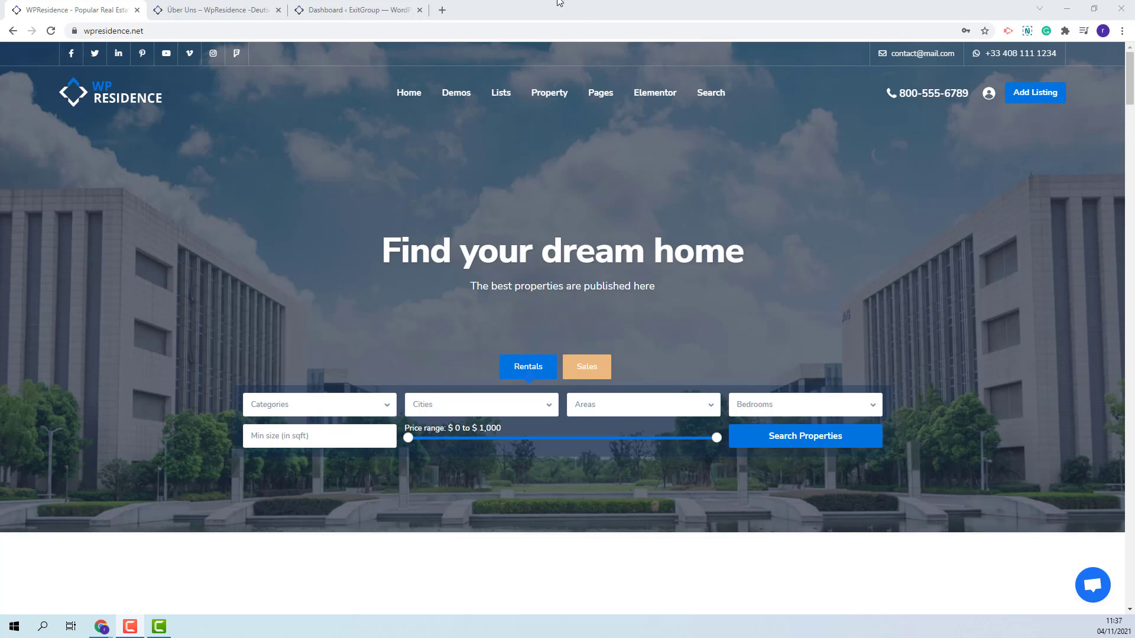
# - View the German 'Über Uns' reference page headed 'Die Immo Group'
pyautogui.click(239, 10)
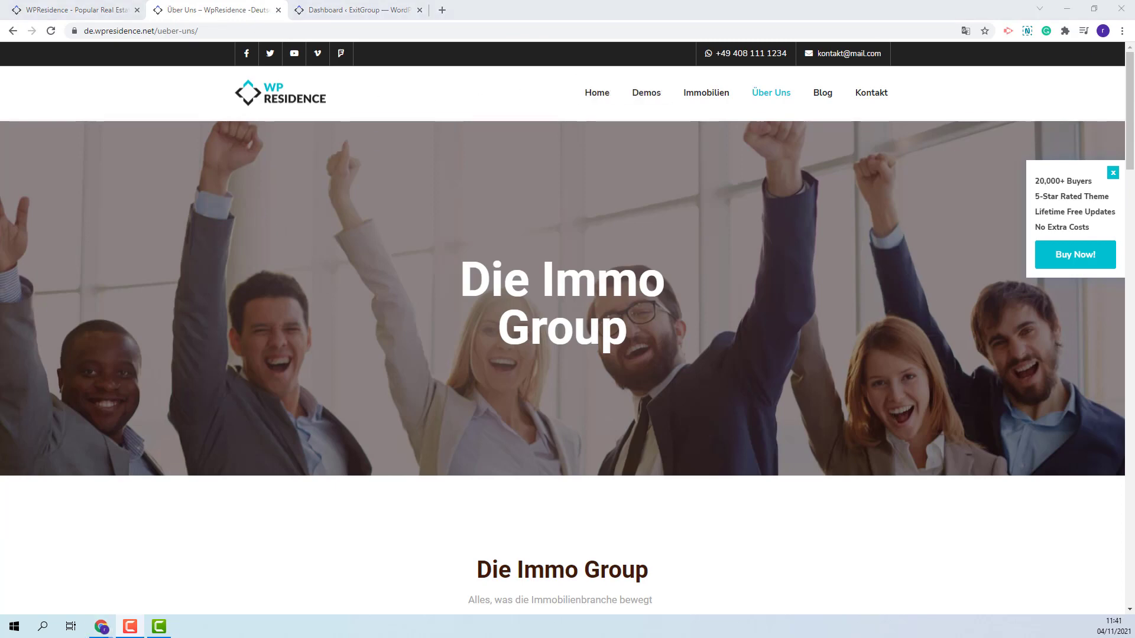
# - From the site's WordPress dashboard, start a new page titled 'About Us'
pyautogui.click(349, 10)
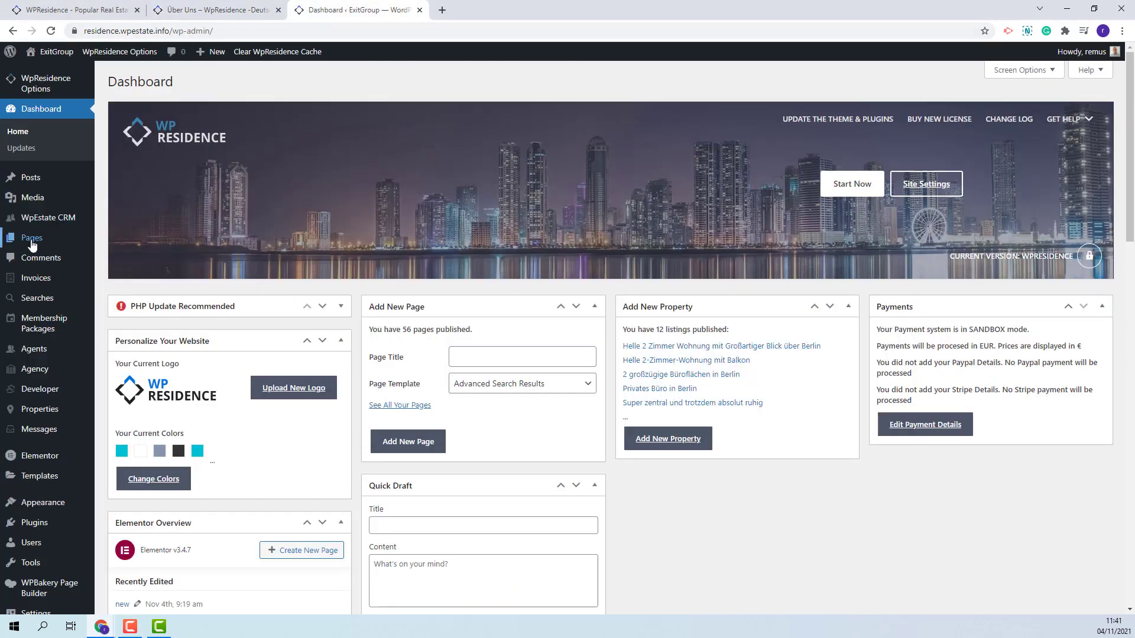
pyautogui.moveTo(32, 243)
pyautogui.click(121, 259)
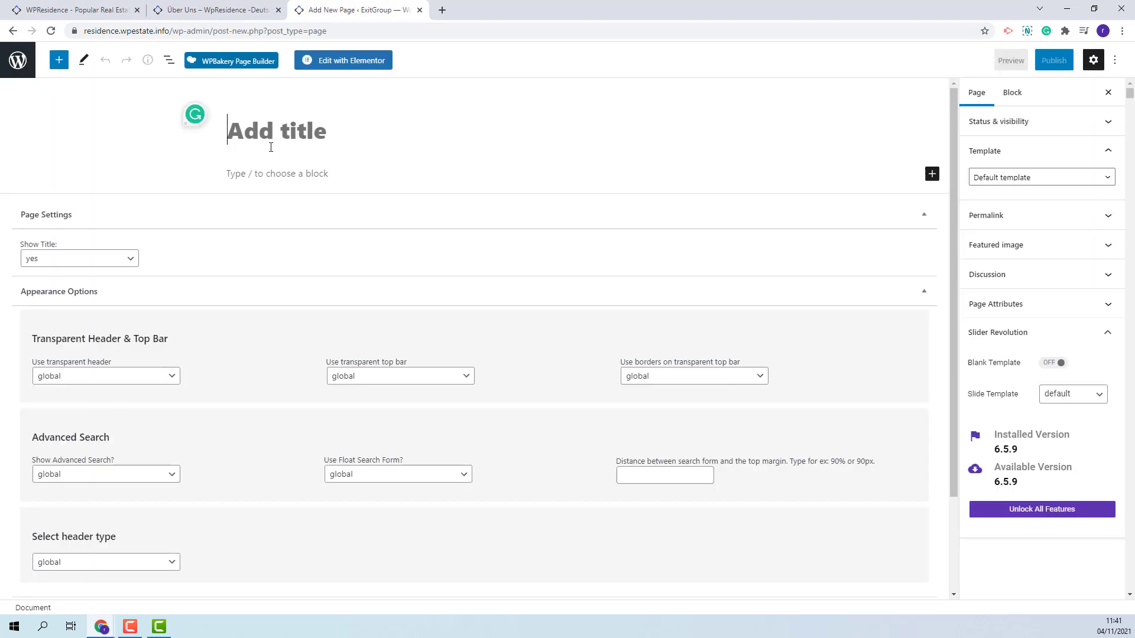
pyautogui.write('About Us')
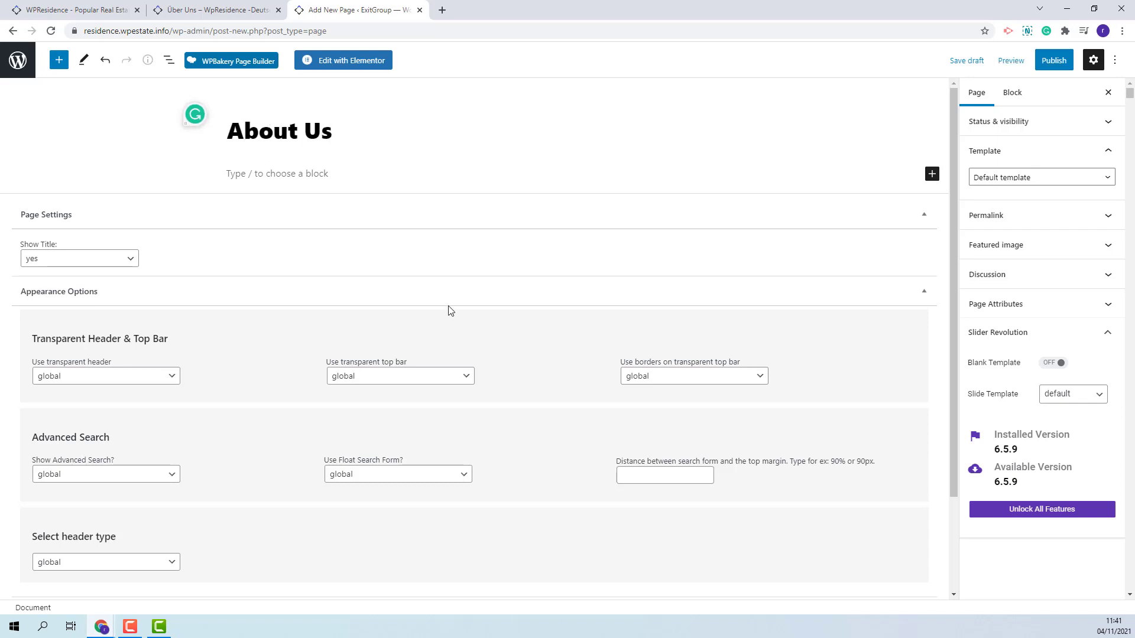
# - Set header type none, advanced search off, no sidebar, hidden title, then publish the page
pyautogui.click(76, 569)
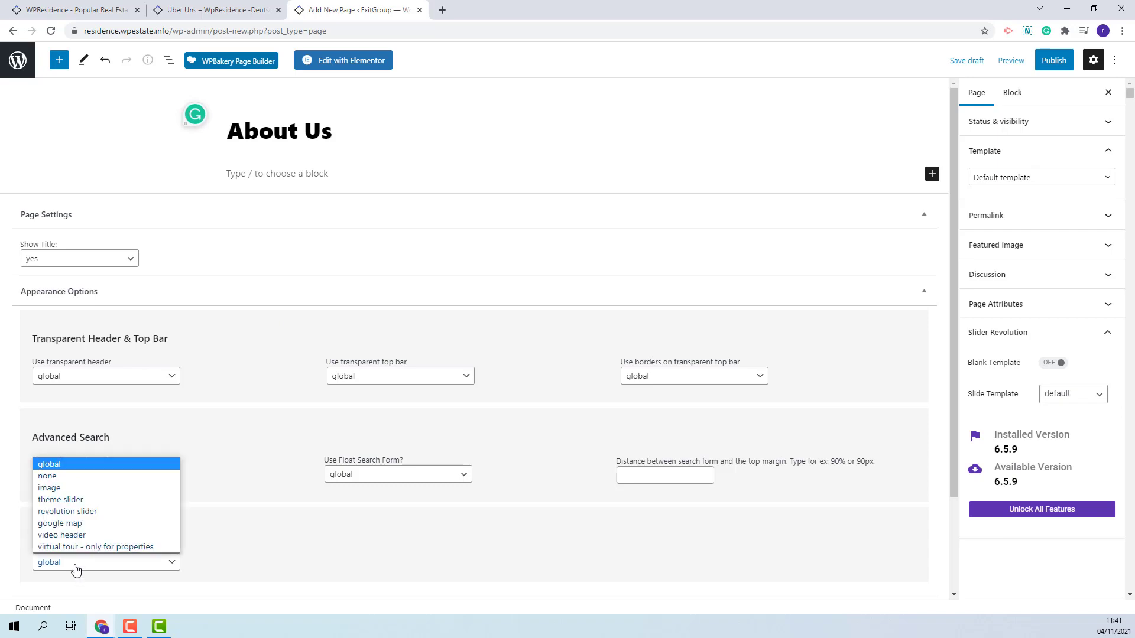
pyautogui.click(47, 476)
pyautogui.click(75, 474)
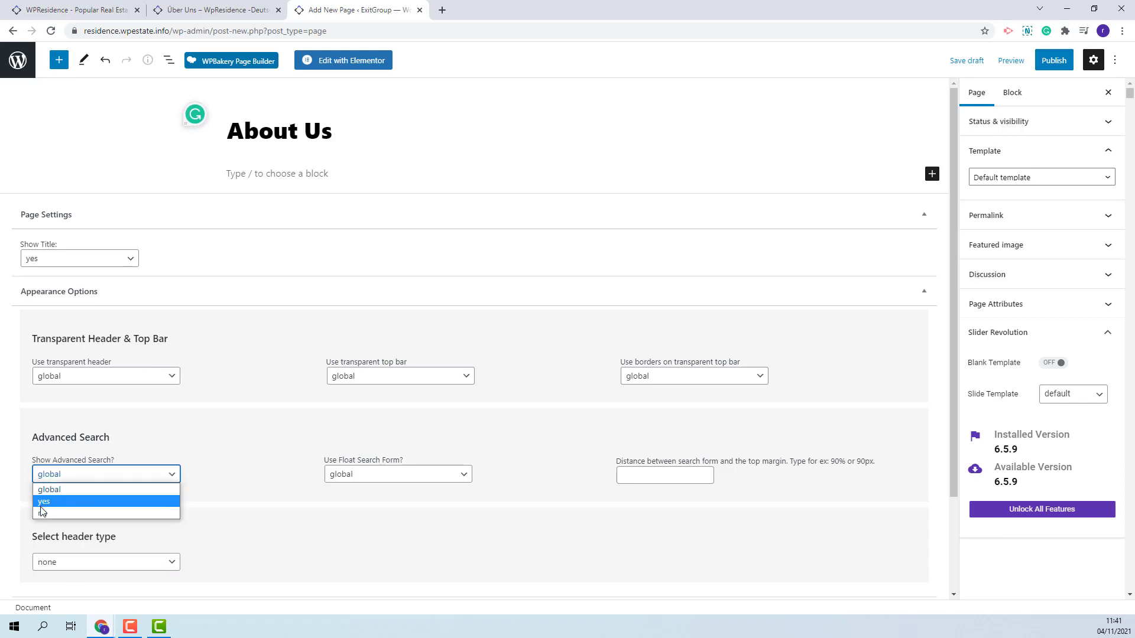
pyautogui.click(42, 512)
pyautogui.scroll(-2, 139, 524)
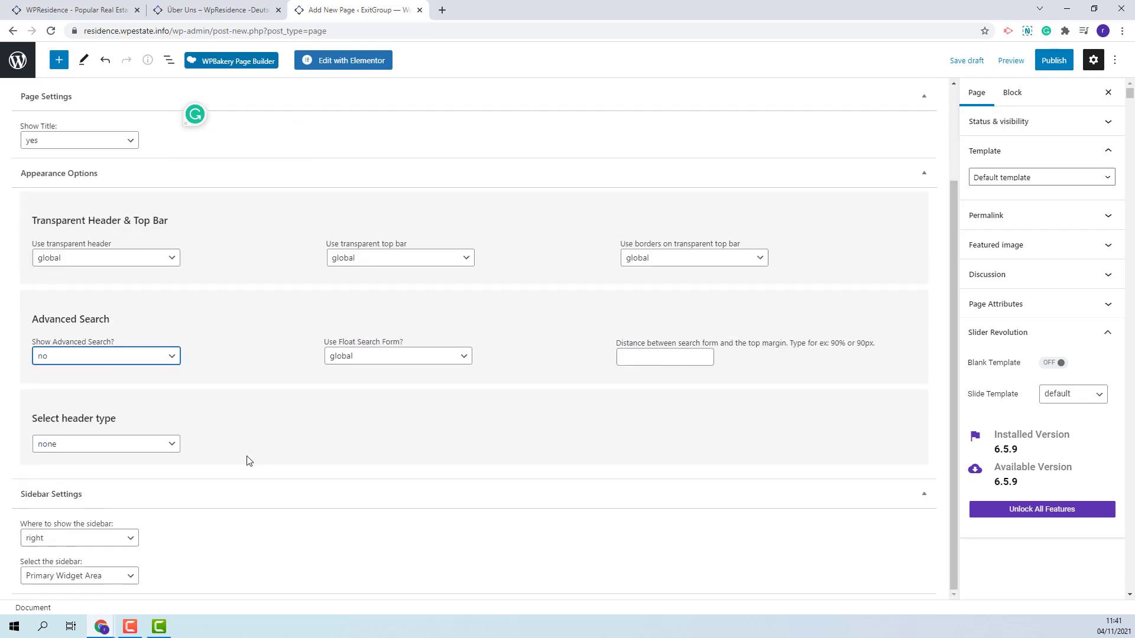
pyautogui.click(74, 542)
pyautogui.click(95, 574)
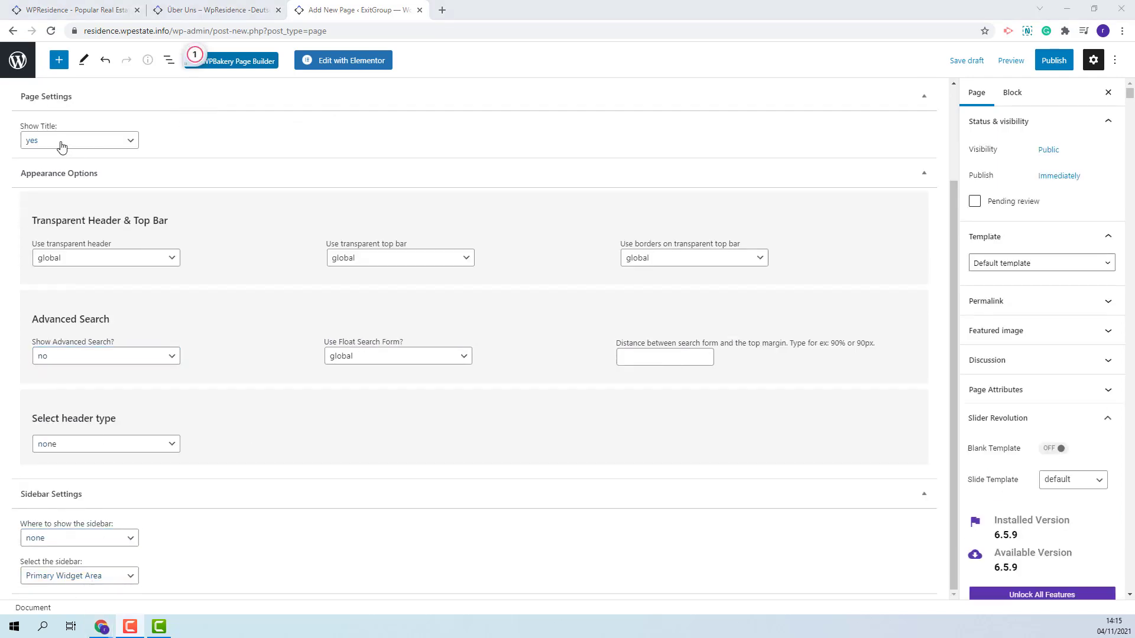
pyautogui.click(61, 146)
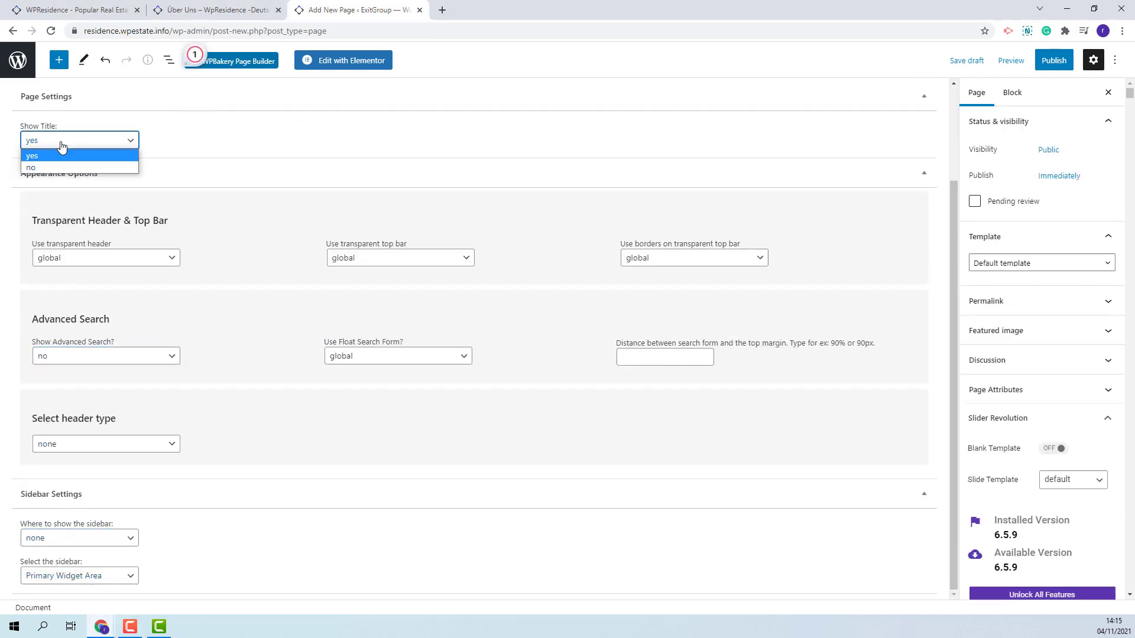
pyautogui.click(41, 169)
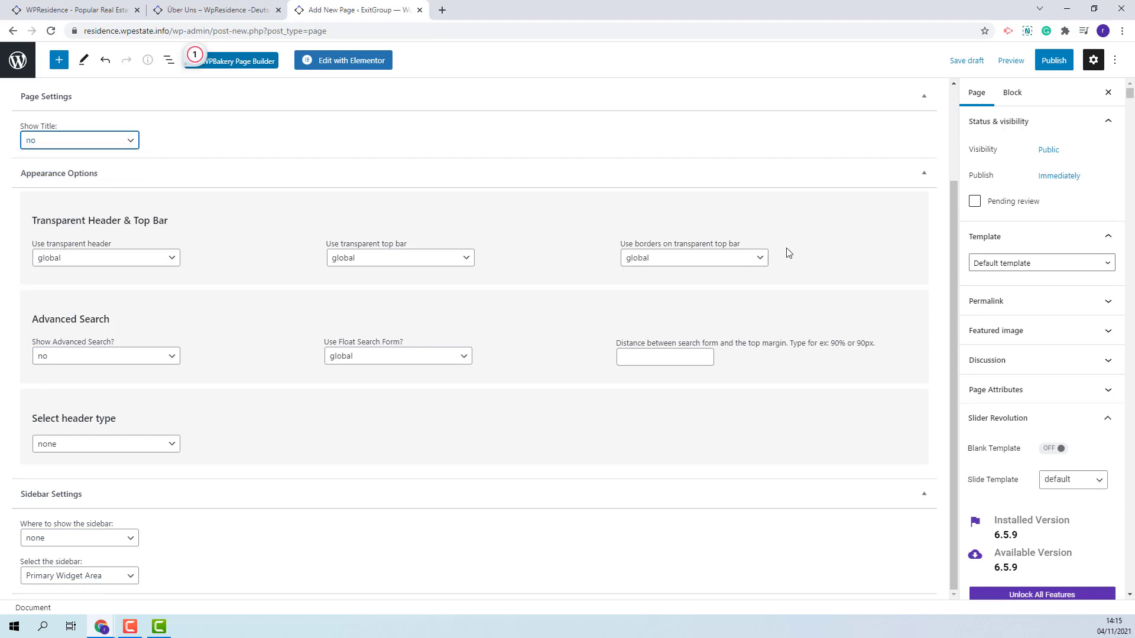
pyautogui.click(1054, 61)
pyautogui.click(1041, 60)
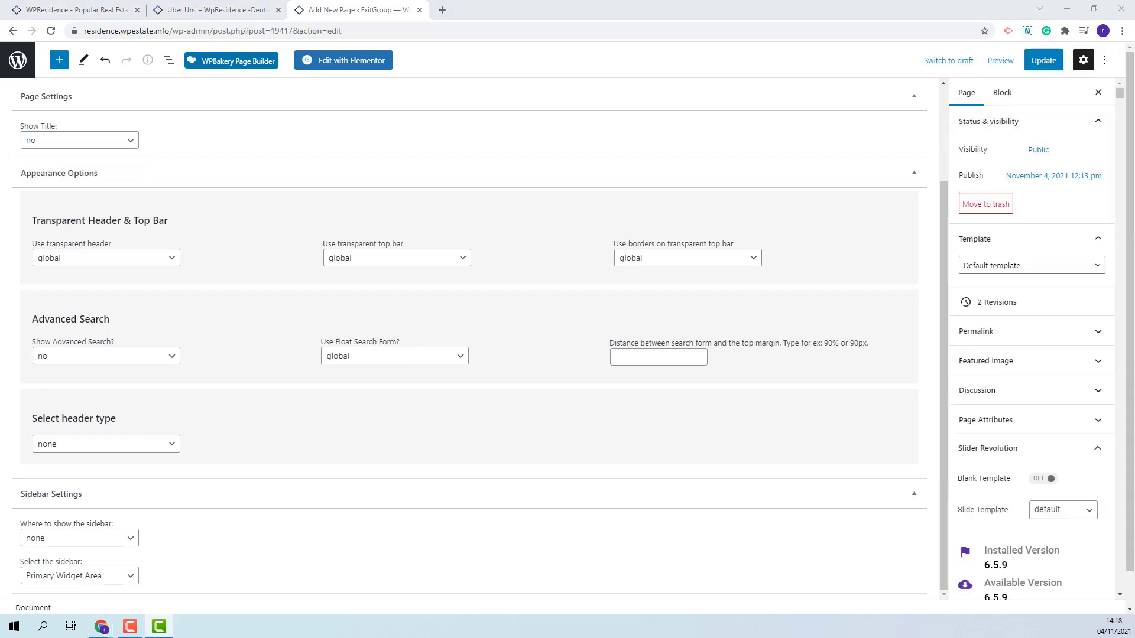
# - Open the About Us page in Elementor and add a one-column section
pyautogui.click(362, 61)
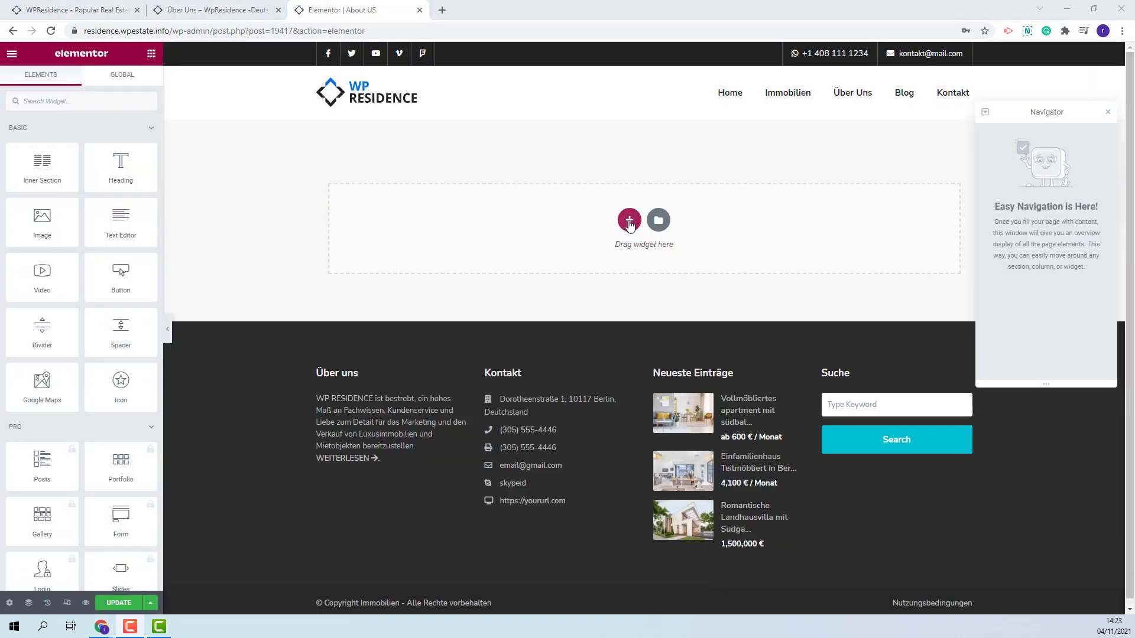
pyautogui.click(629, 220)
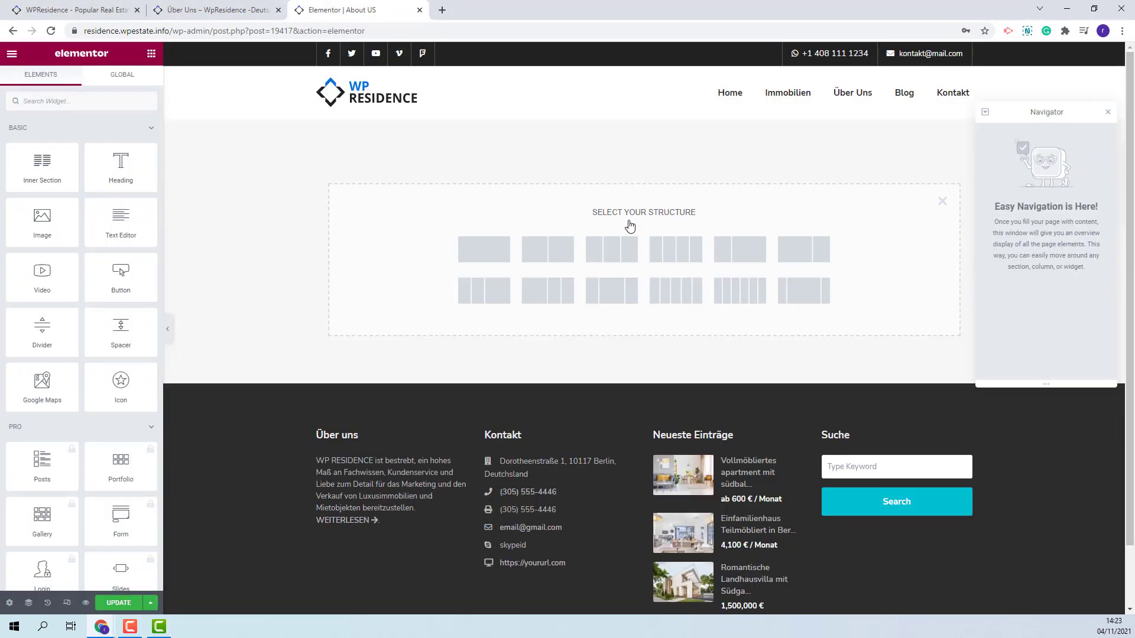
pyautogui.click(483, 249)
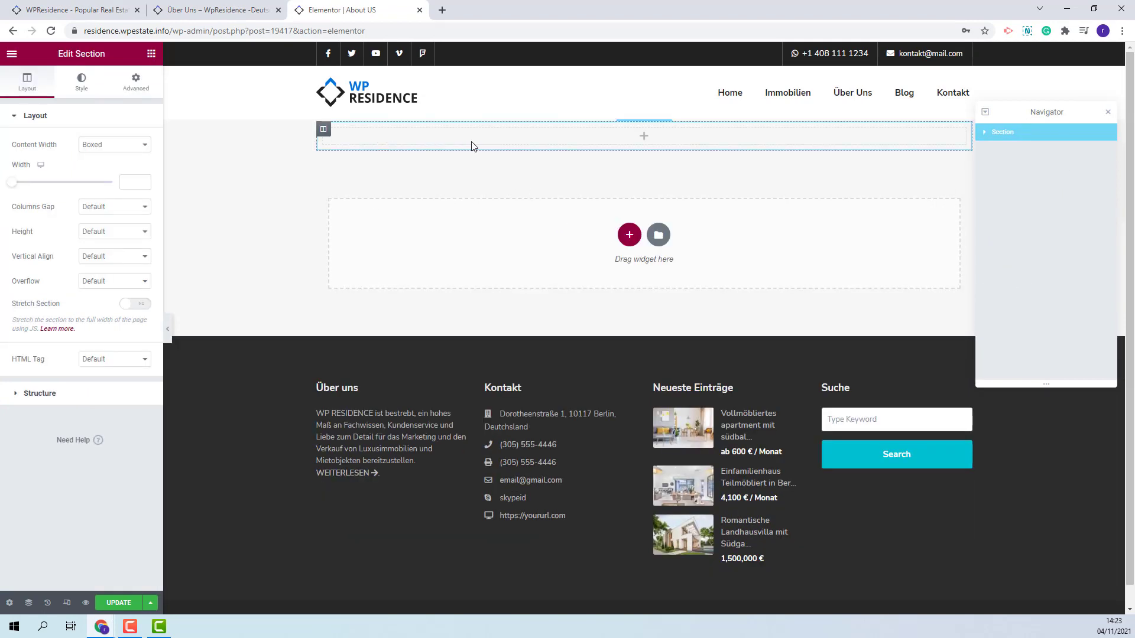
# - Make the section full width with a 600 px minimum height and stretched
pyautogui.click(113, 146)
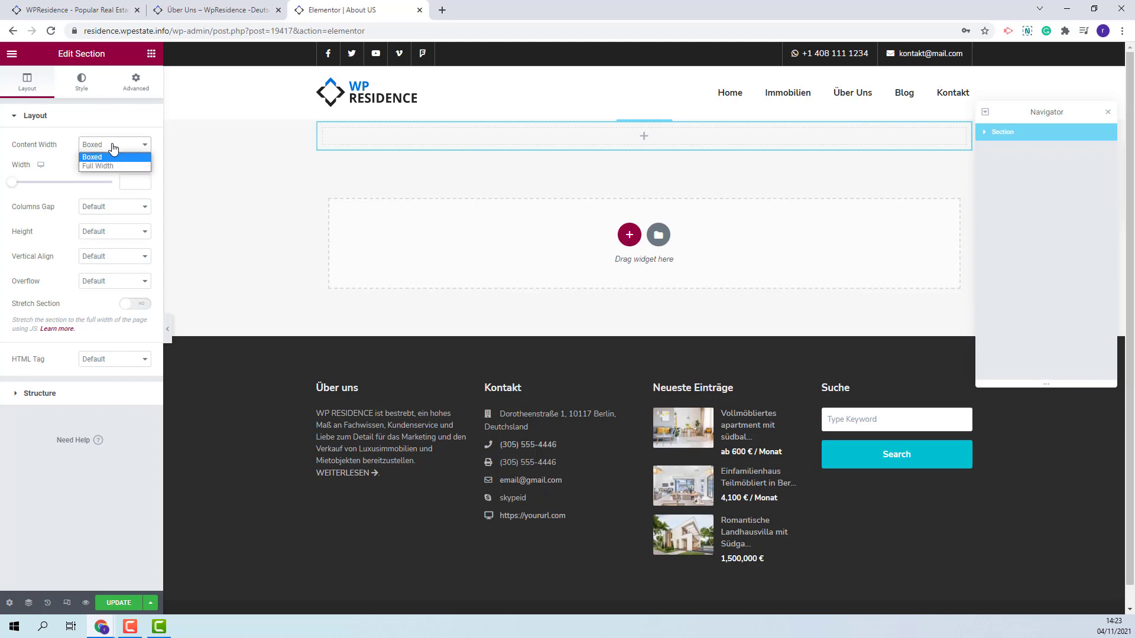
pyautogui.click(106, 167)
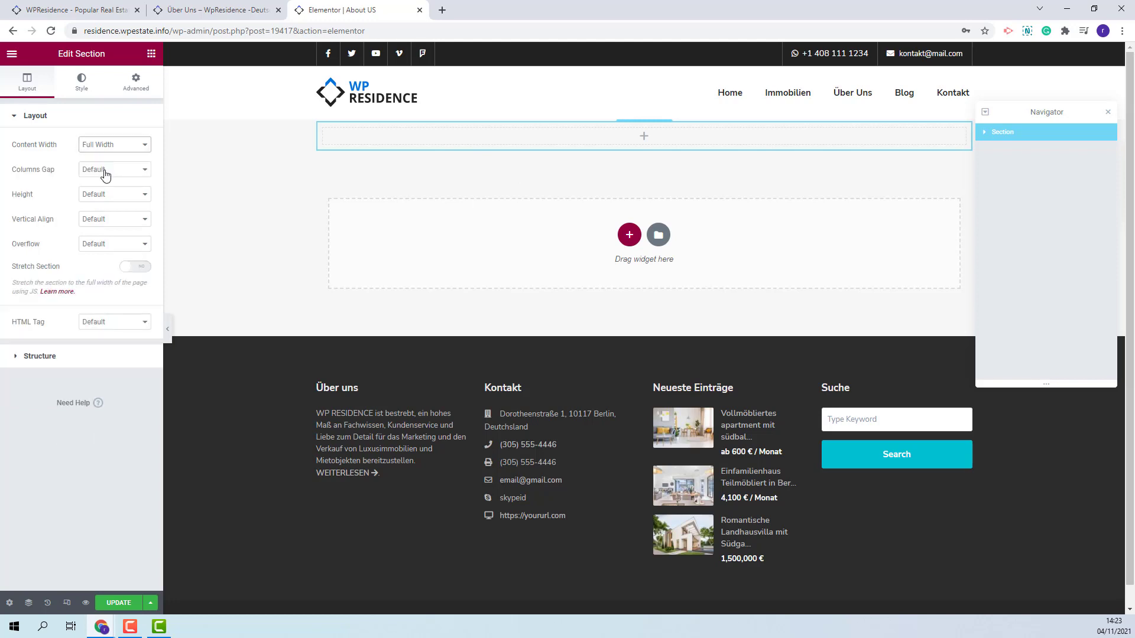
pyautogui.click(106, 195)
pyautogui.click(115, 228)
pyautogui.click(137, 232)
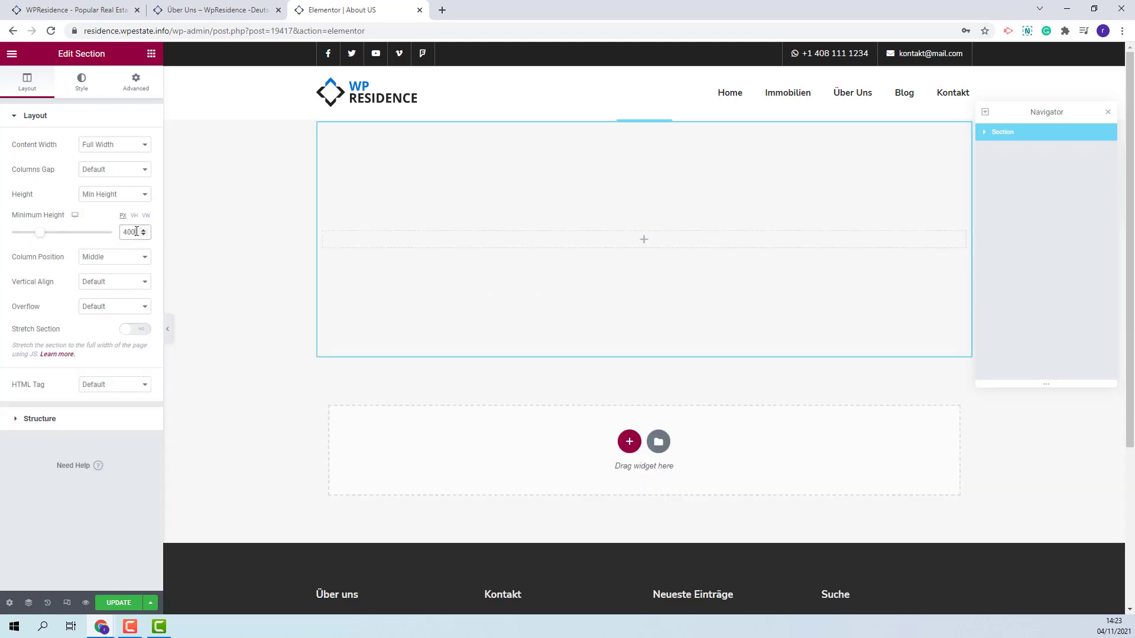
pyautogui.doubleClick(136, 231)
pyautogui.write('600')
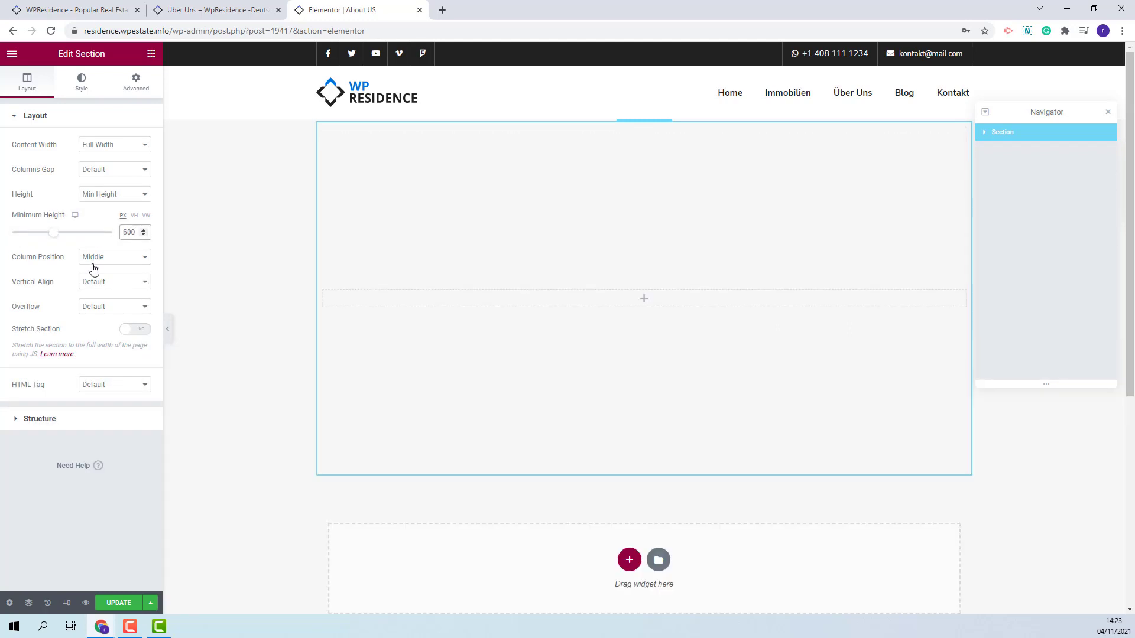
pyautogui.click(133, 330)
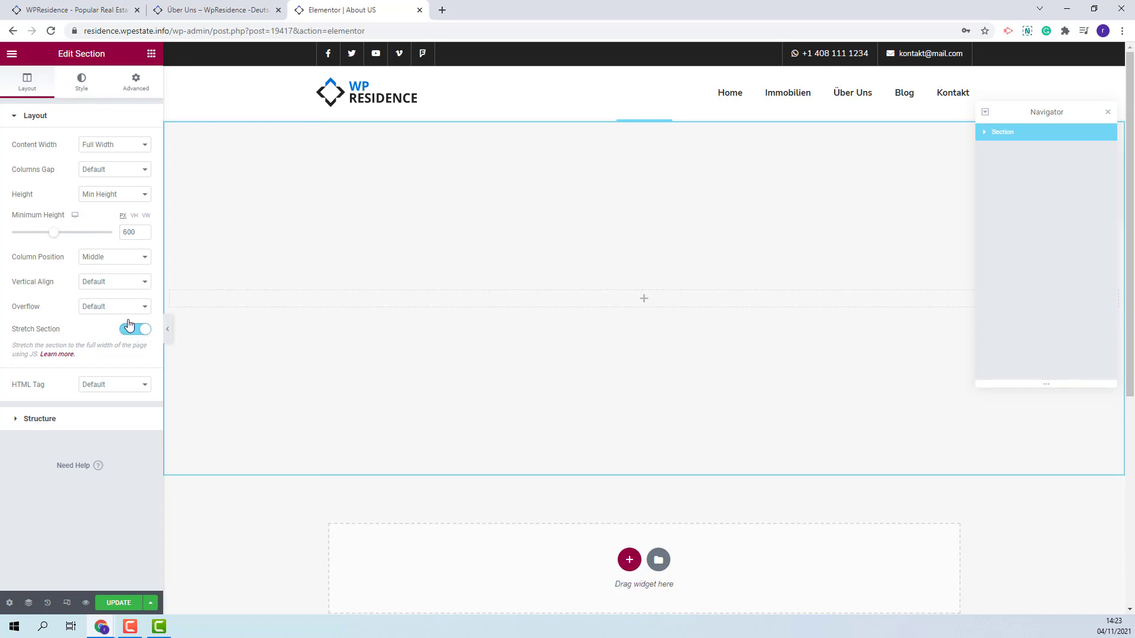
pyautogui.click(82, 83)
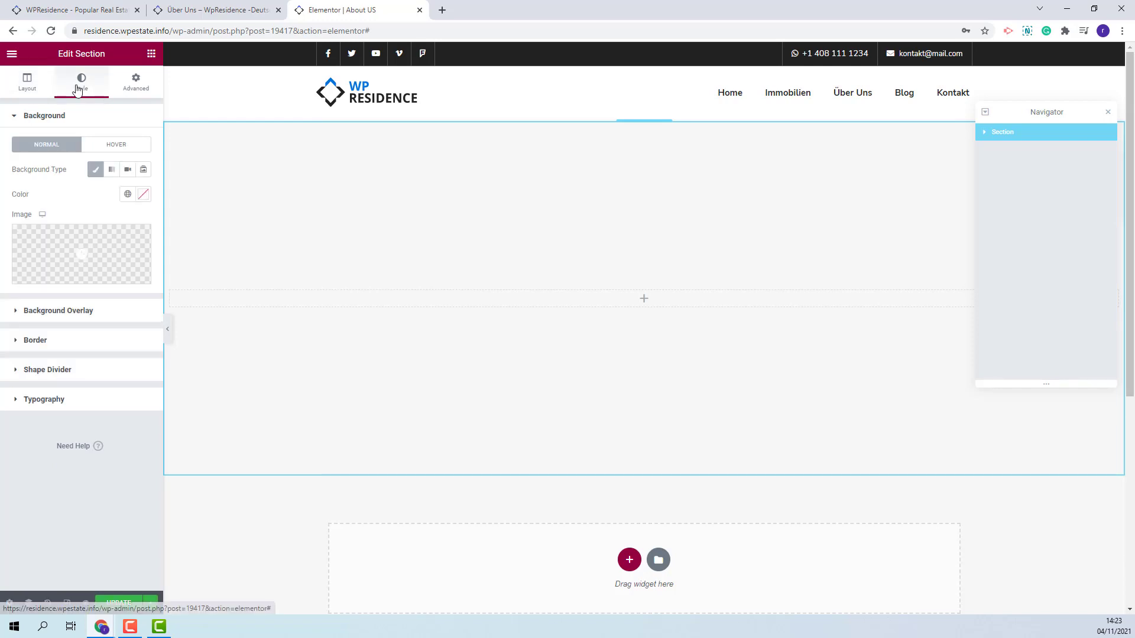
# - Set the cheering group photo as a fixed, no-repeat, cover-sized section background
pyautogui.click(84, 259)
pyautogui.click(458, 377)
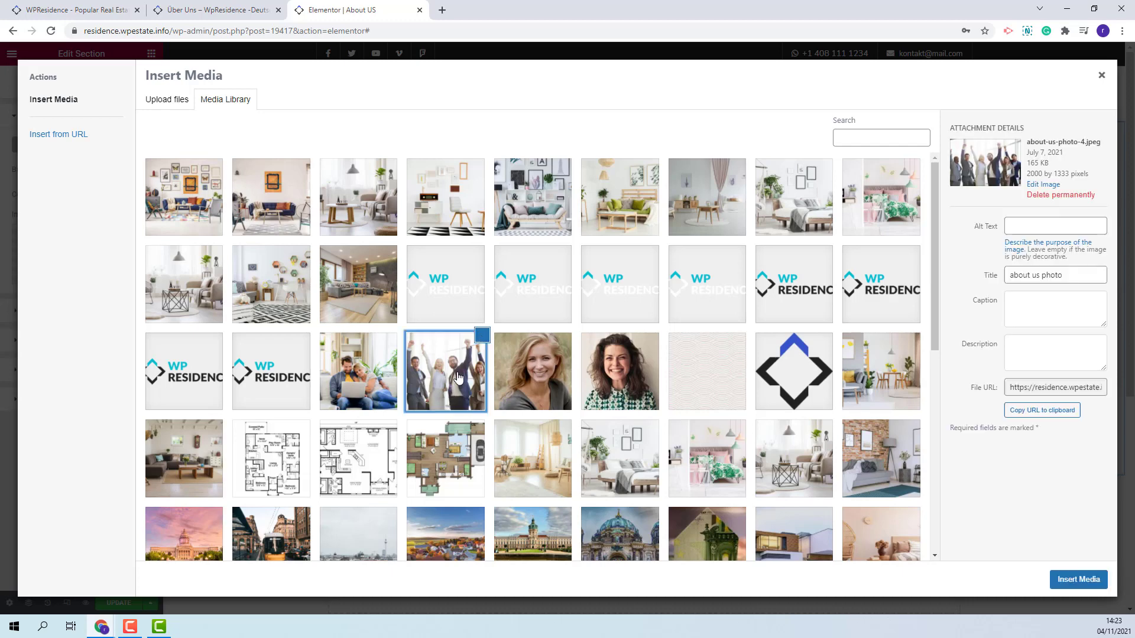
pyautogui.click(1056, 581)
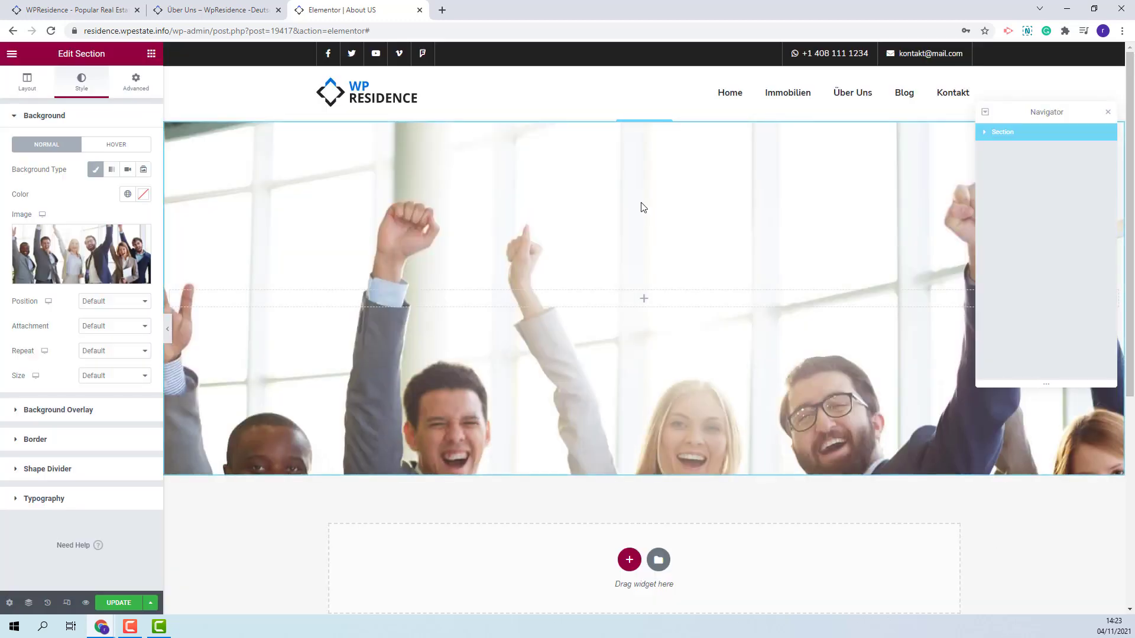
pyautogui.click(115, 326)
pyautogui.click(100, 360)
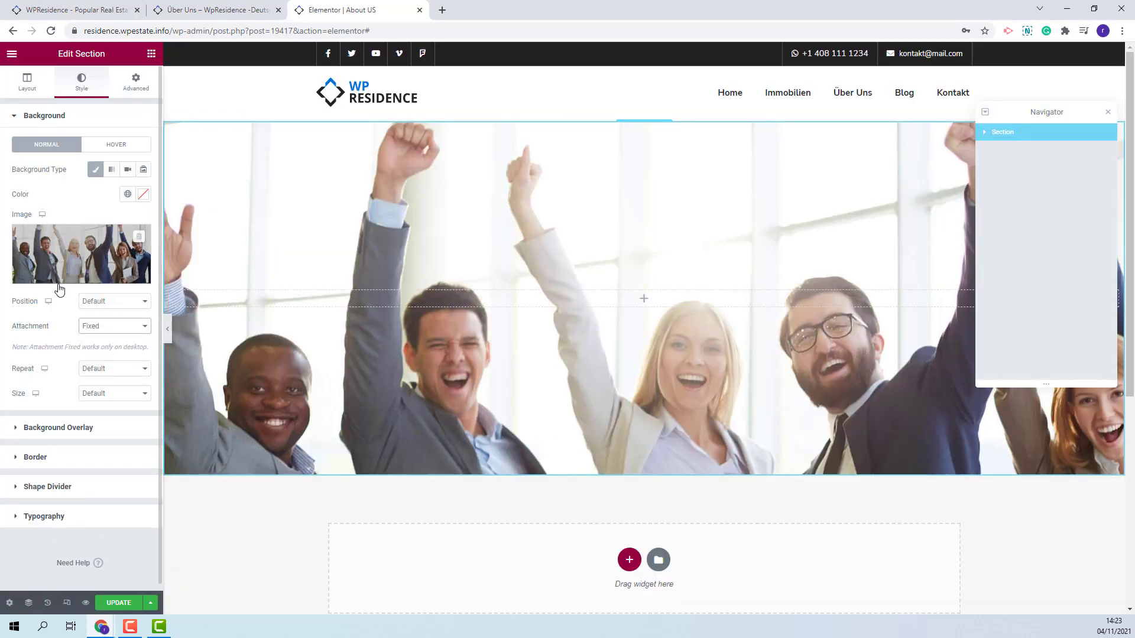
pyautogui.click(109, 369)
pyautogui.click(106, 390)
pyautogui.click(108, 393)
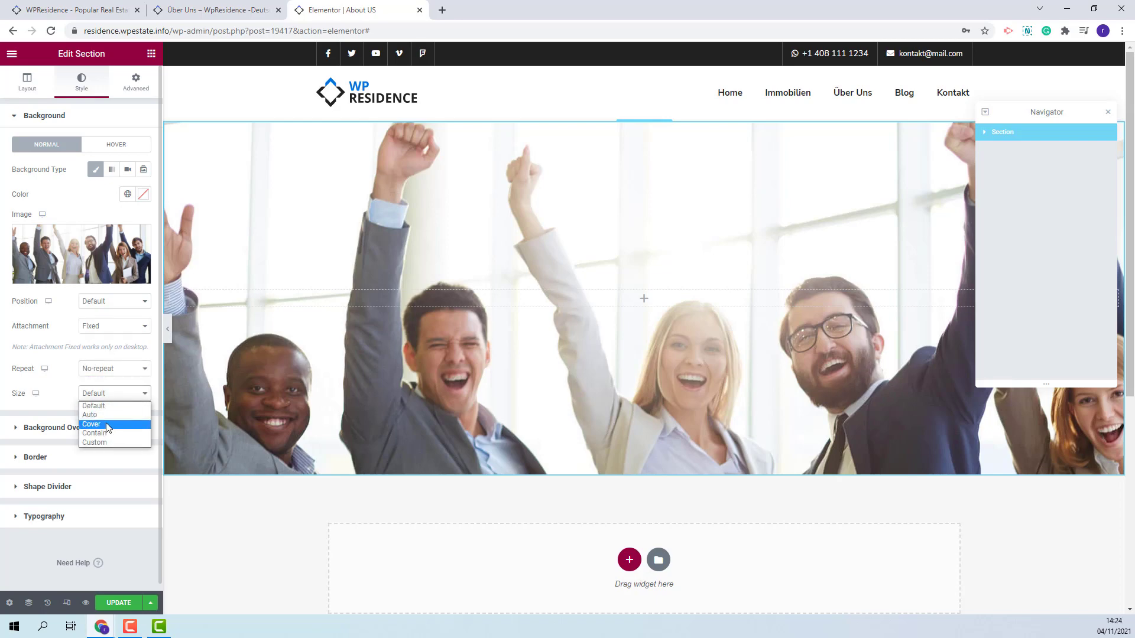
pyautogui.click(105, 423)
# - Add a classic black background overlay at 0.5 opacity over the photo
pyautogui.click(93, 432)
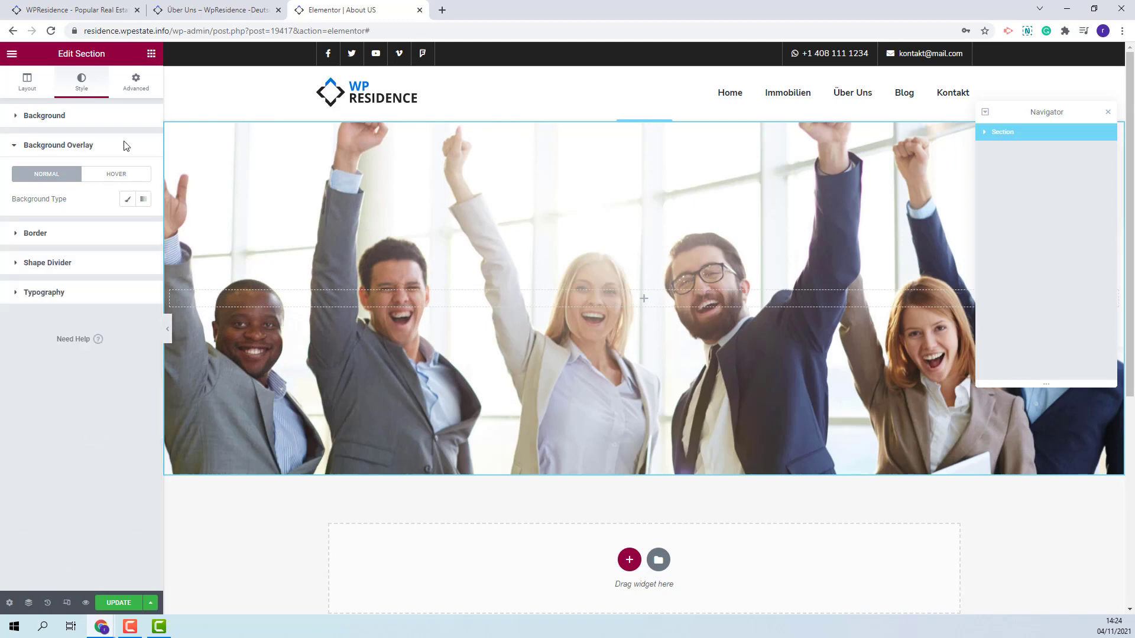
pyautogui.click(127, 199)
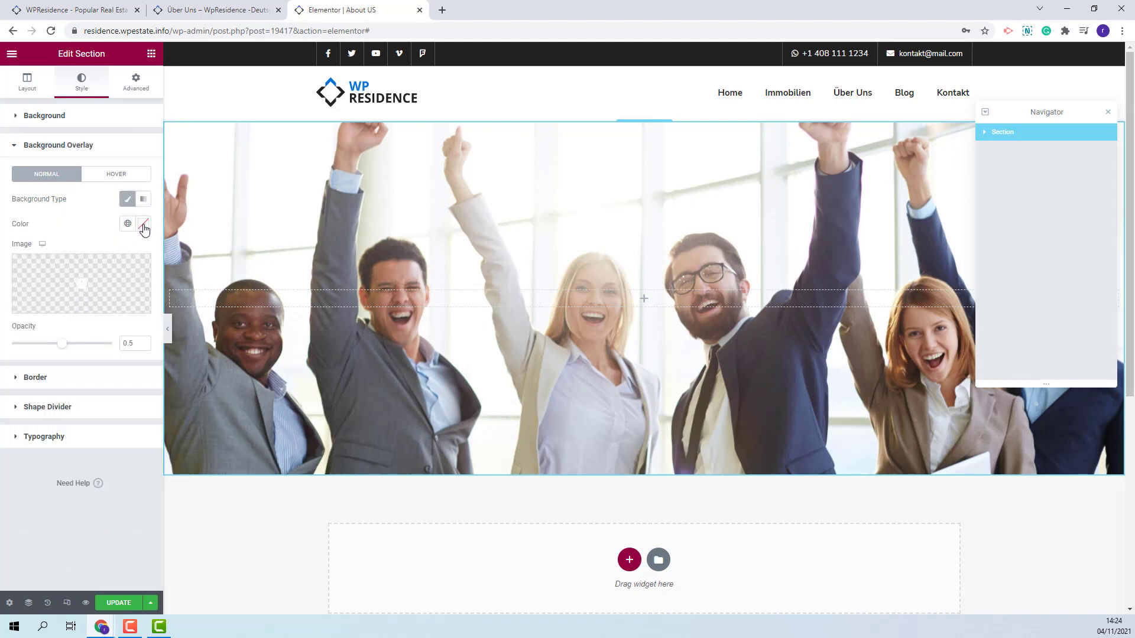
pyautogui.click(143, 223)
pyautogui.click(69, 351)
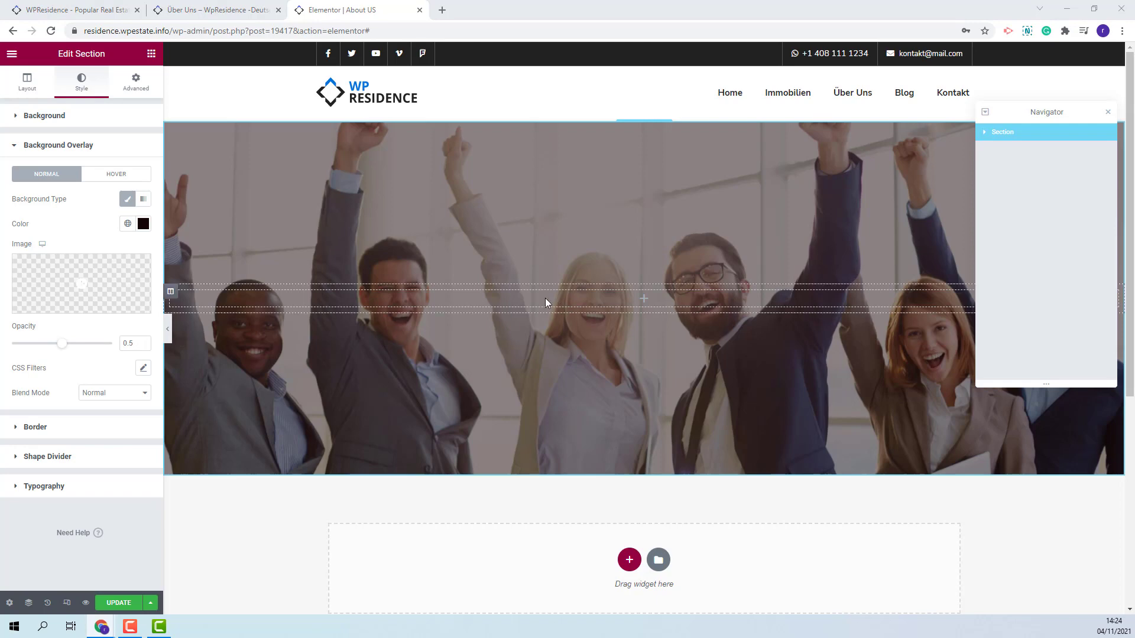
# - Add an inner section to the hero and delete its second column
pyautogui.click(151, 53)
pyautogui.moveTo(42, 162); pyautogui.dragTo(636, 302)
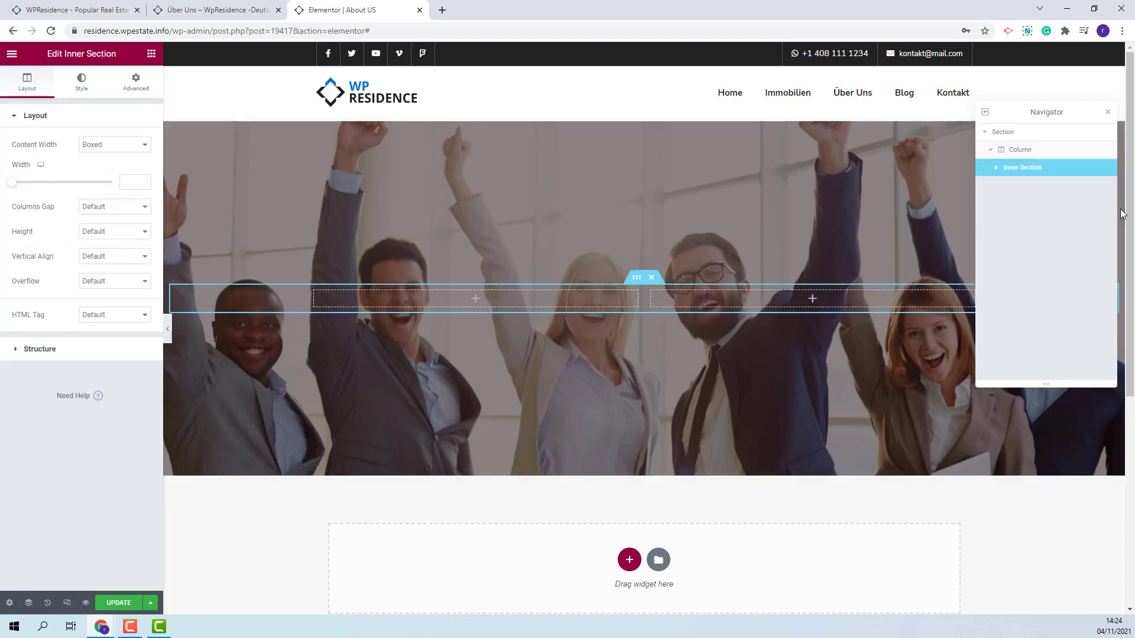
pyautogui.click(996, 167)
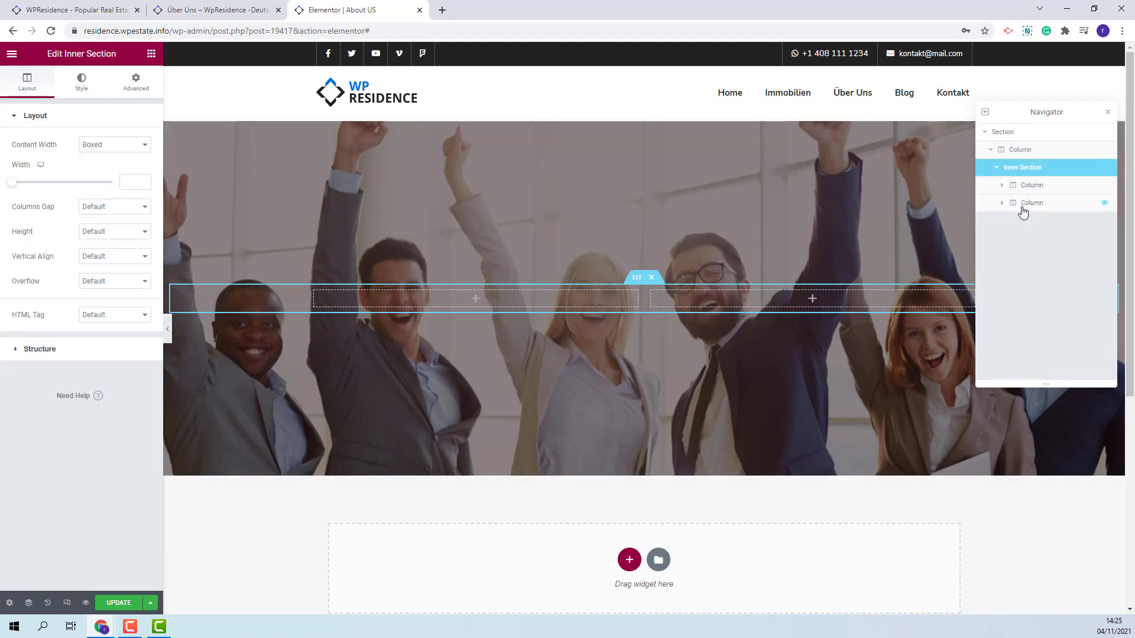
pyautogui.rightClick(1021, 203)
pyautogui.click(1041, 350)
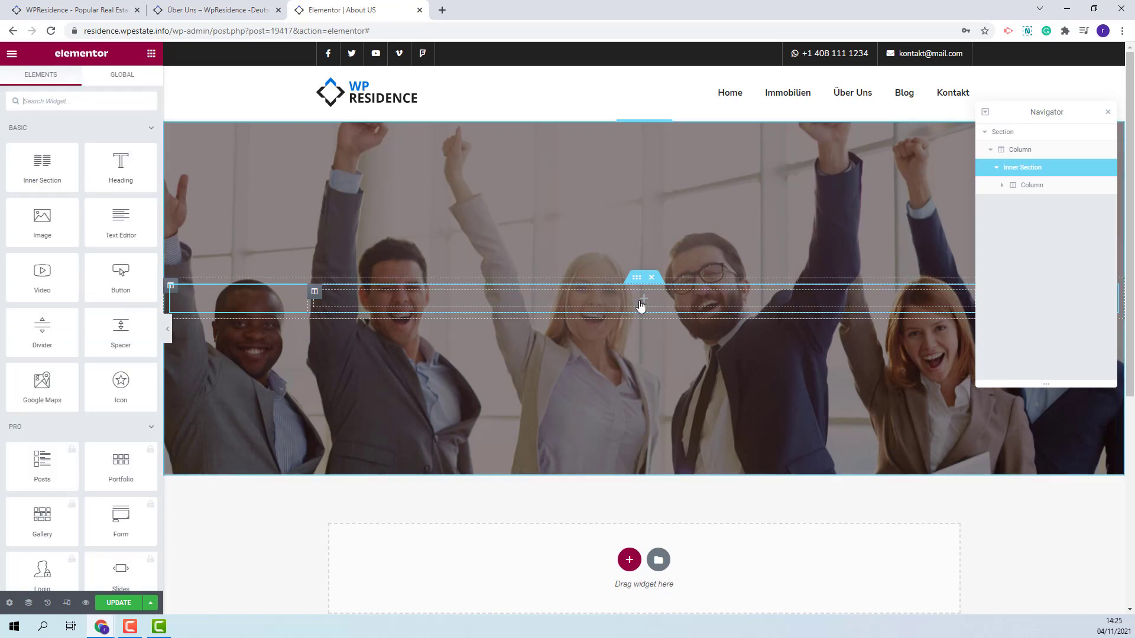
# - Place a centred heading reading 'WP Estate Team' in the inner section
pyautogui.moveTo(110, 168); pyautogui.dragTo(609, 303)
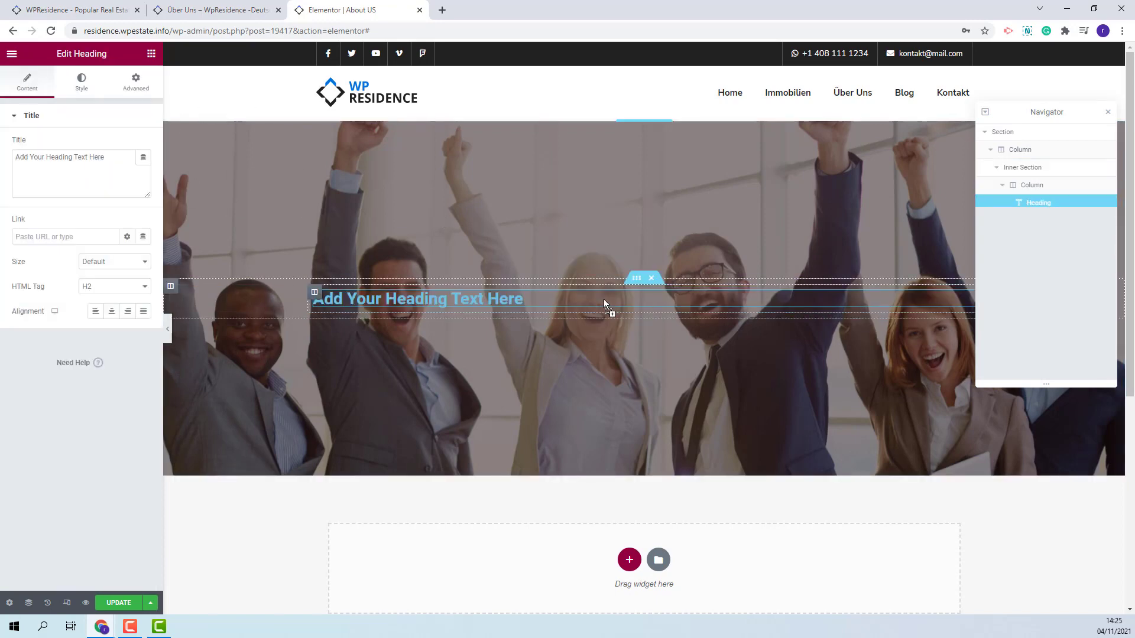
pyautogui.click(124, 167)
pyautogui.moveTo(124, 167); pyautogui.dragTo(1, 158)
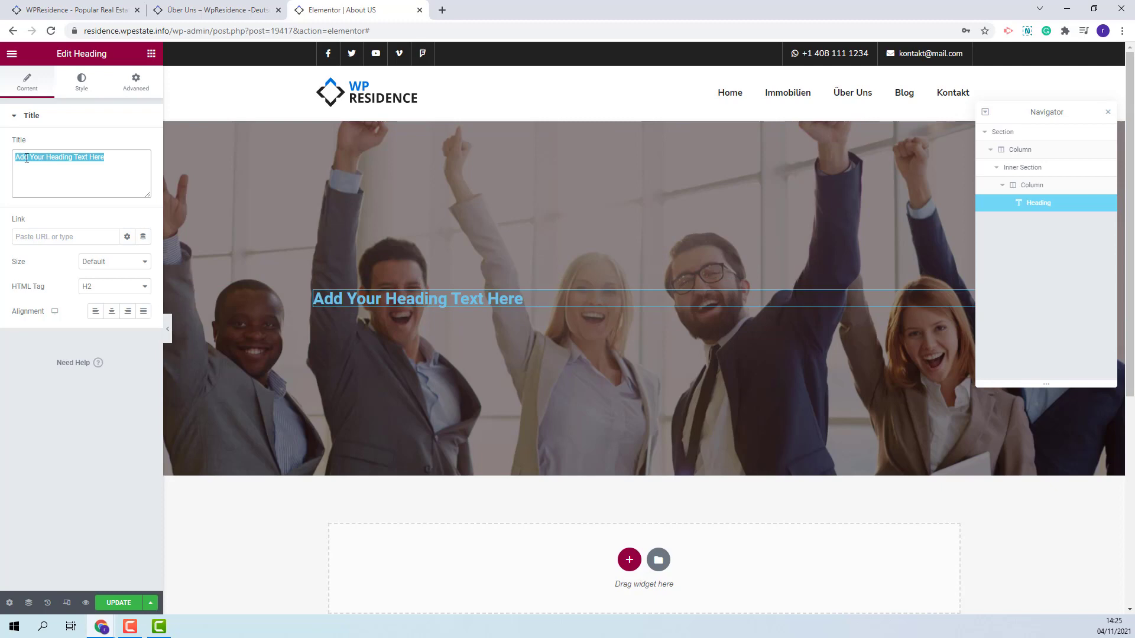
pyautogui.write('WP Estate Team')
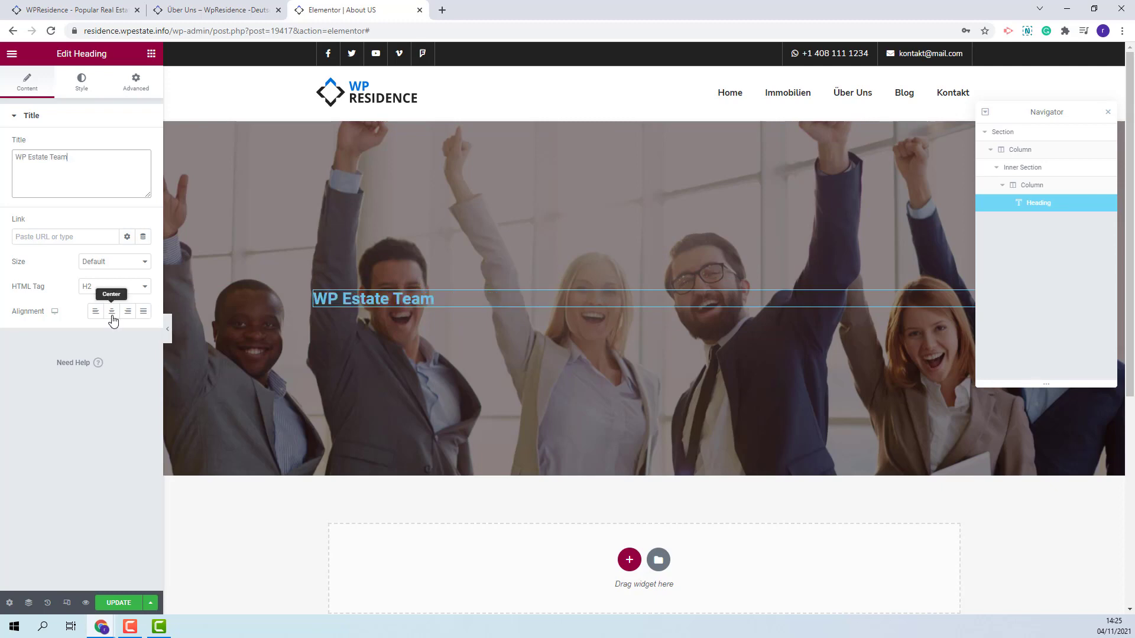
pyautogui.click(111, 313)
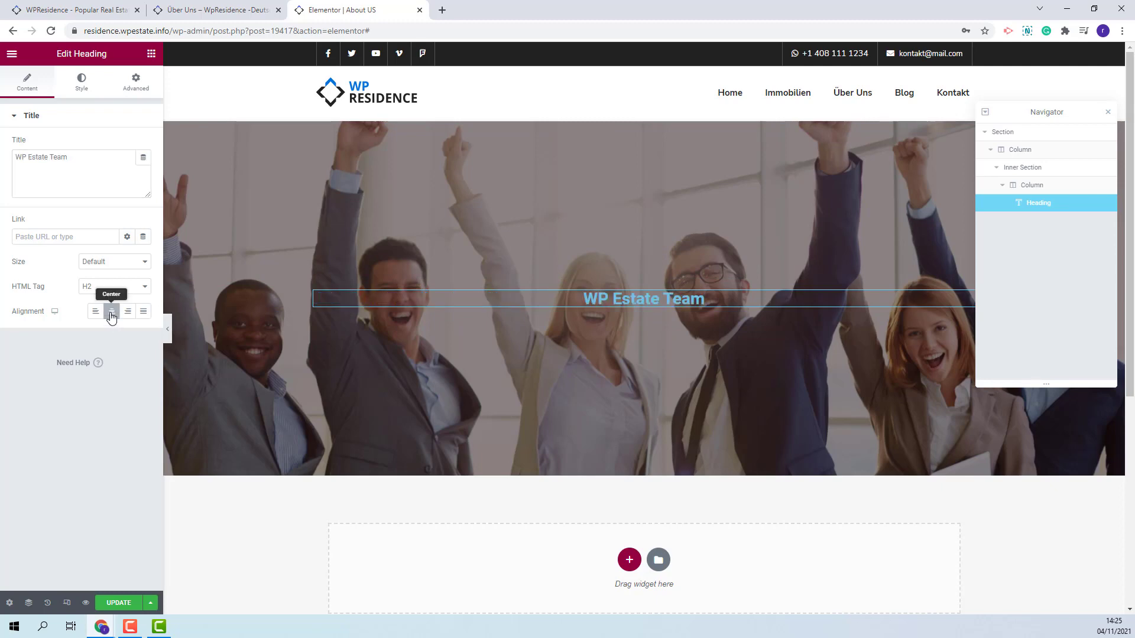
# - Style the heading white (#ffffff), 81 px size, with 1 em line height
pyautogui.click(81, 89)
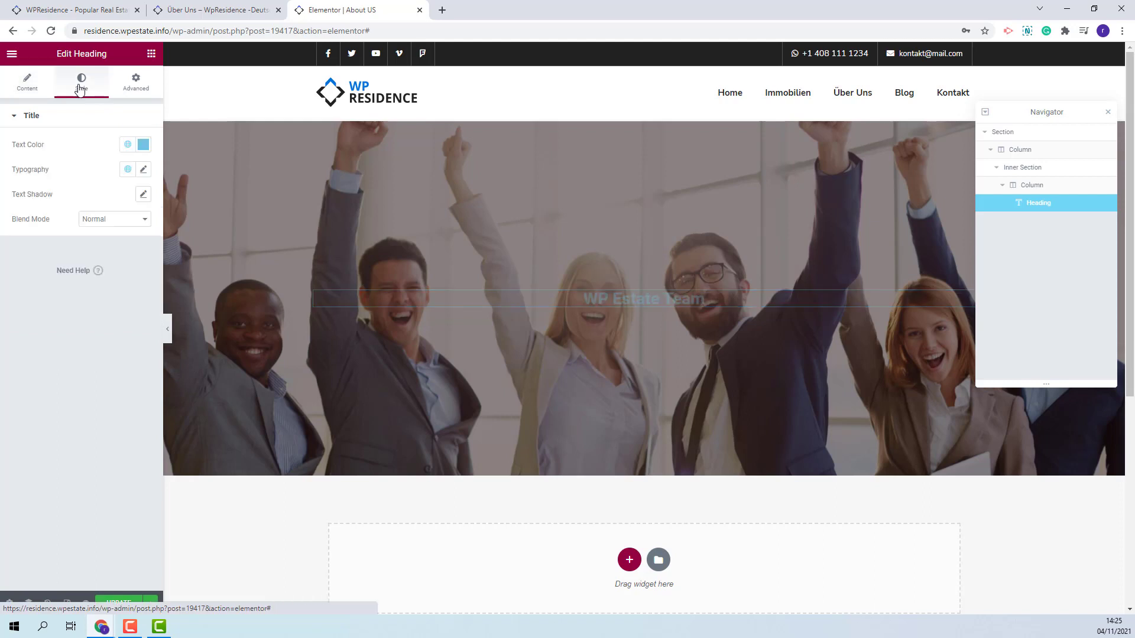
pyautogui.click(143, 144)
pyautogui.write('#ffffff')
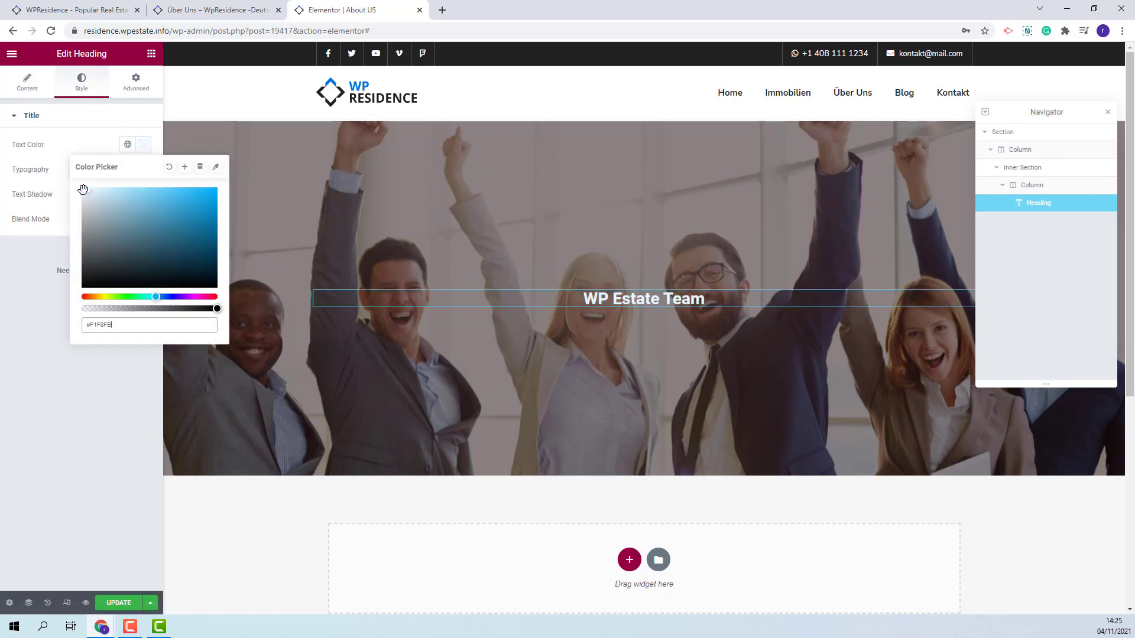
pyautogui.click(30, 169)
pyautogui.moveTo(19, 262); pyautogui.dragTo(54, 262)
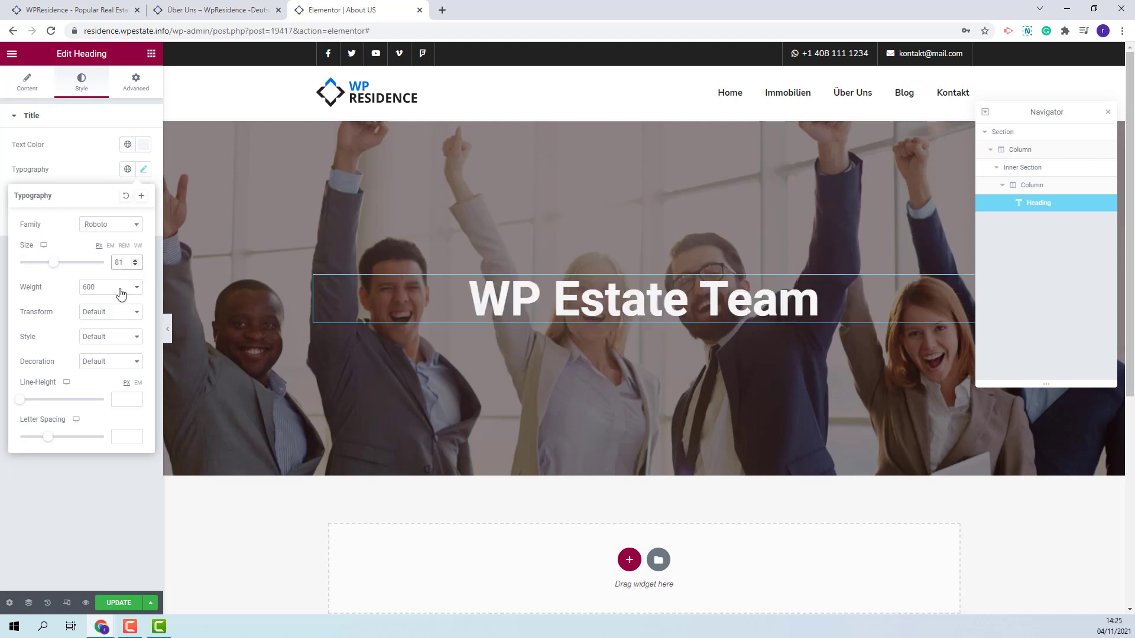
pyautogui.click(137, 383)
pyautogui.click(135, 396)
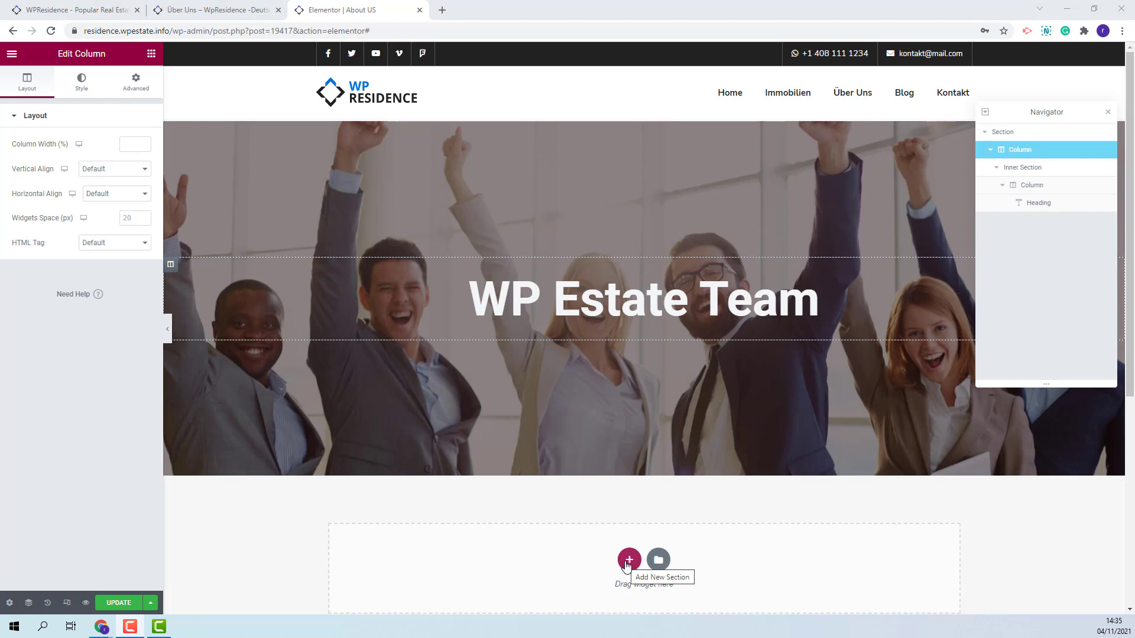
# - Add a stretched one-column section below the hero with the 'Our Agents' heading and intro paragraph
pyautogui.click(629, 560)
pyautogui.click(473, 598)
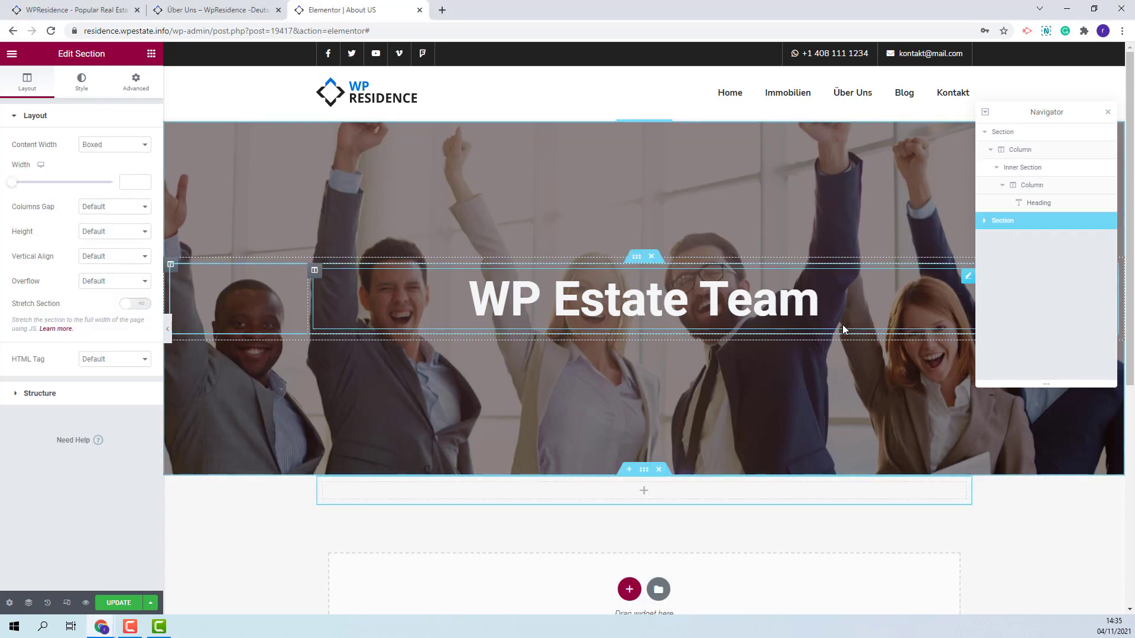
pyautogui.click(131, 304)
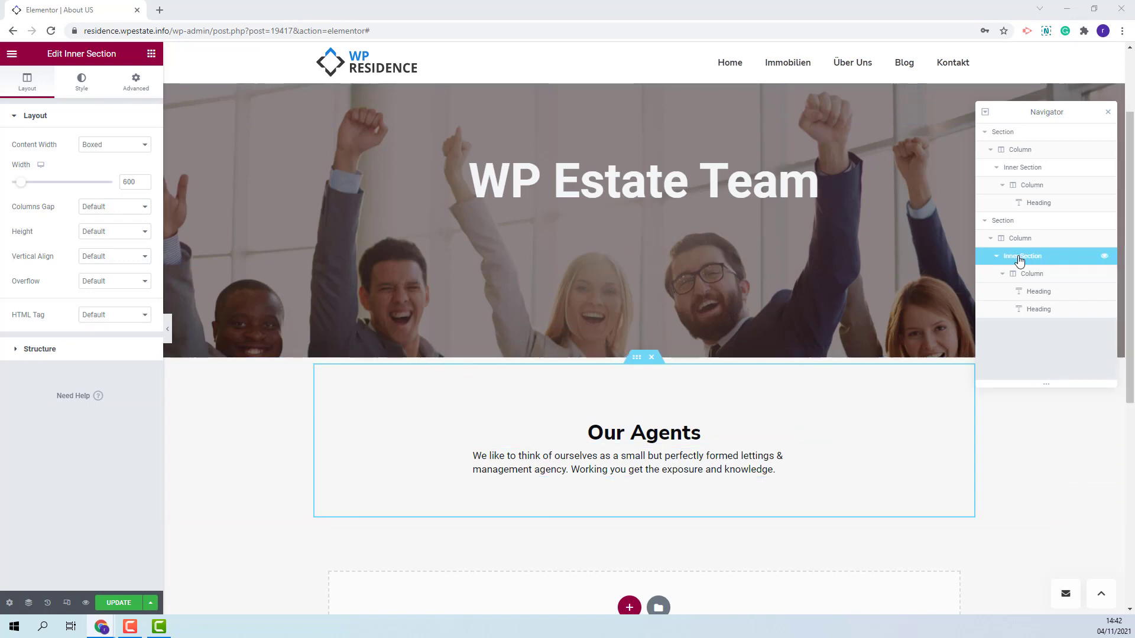
pyautogui.click(590, 436)
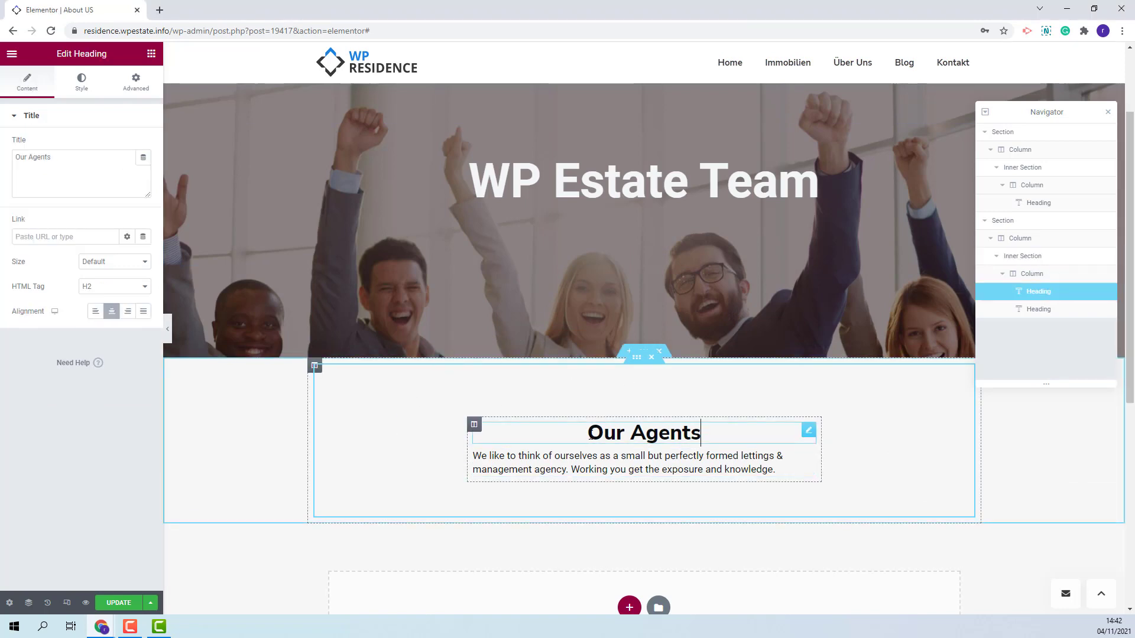
pyautogui.click(566, 466)
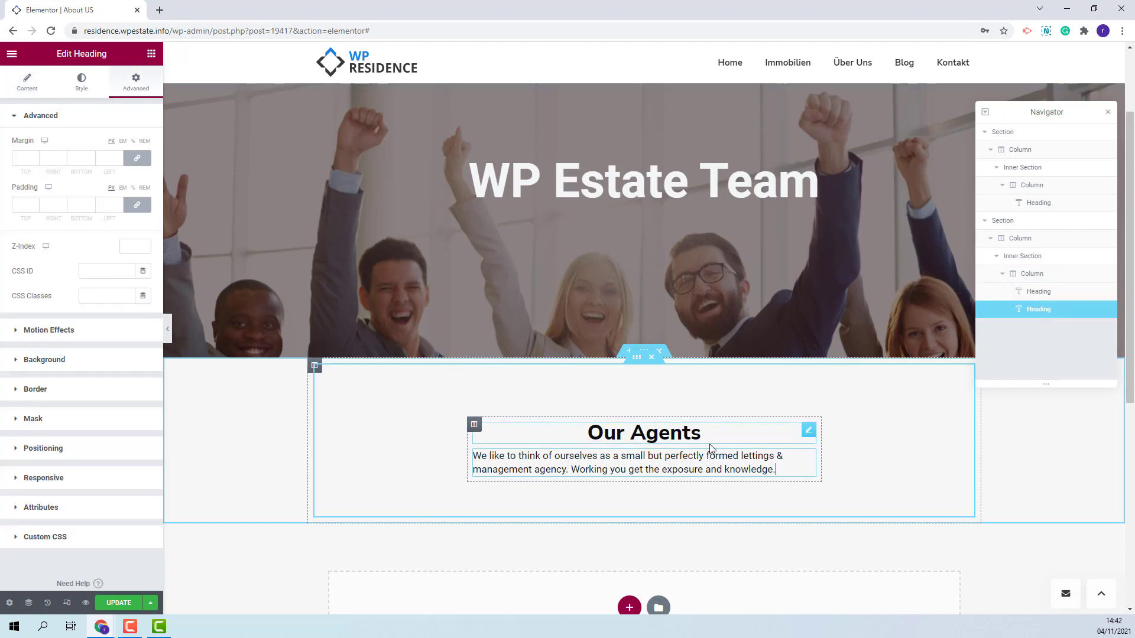
pyautogui.click(644, 406)
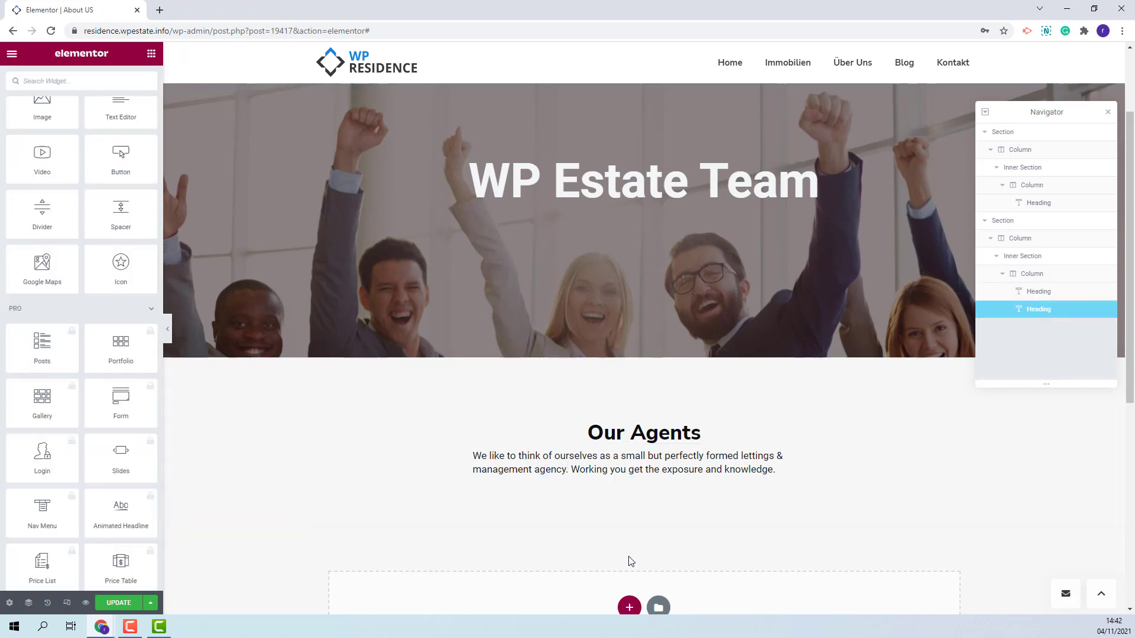
# - Add an inner section below the agents intro and delete its second column
pyautogui.scroll(3, 77, 278)
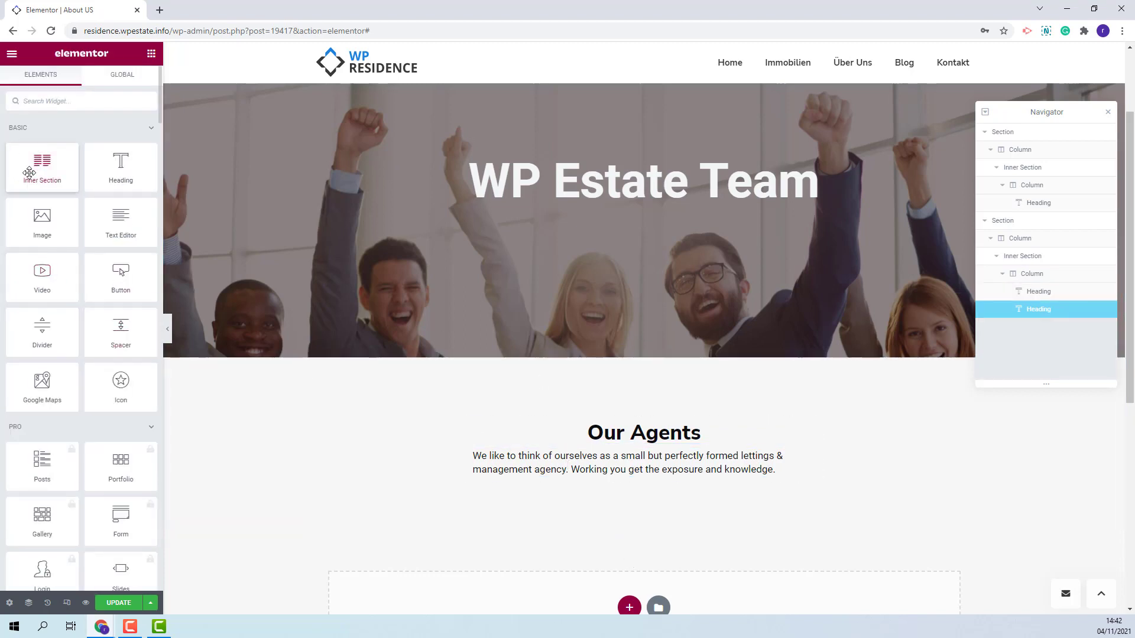
pyautogui.moveTo(31, 178); pyautogui.dragTo(674, 585)
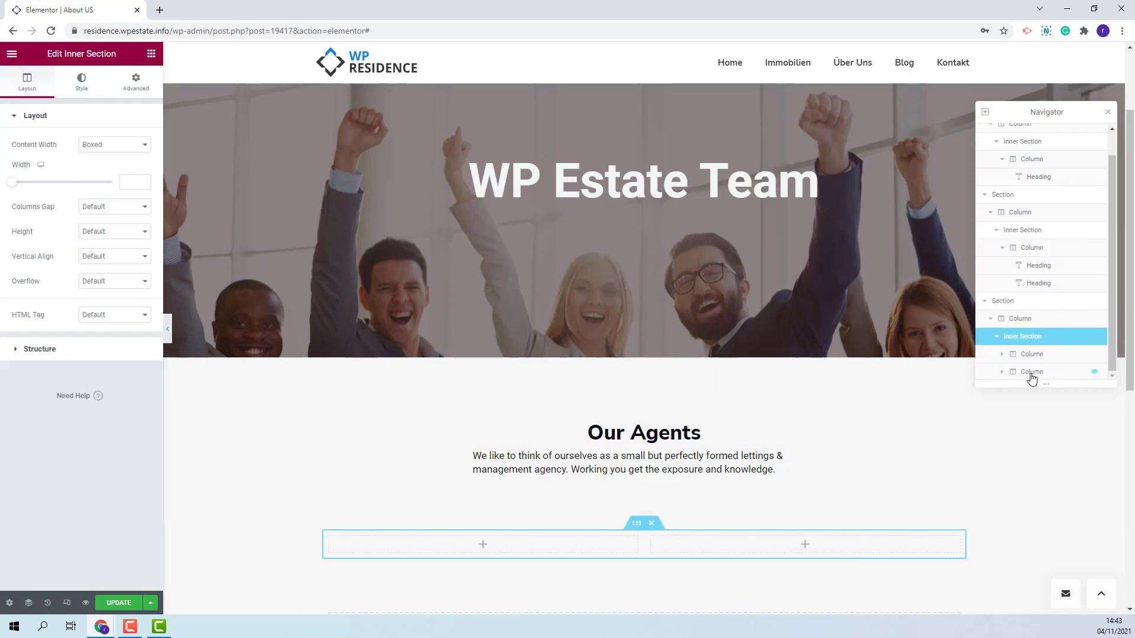
pyautogui.click(1031, 374)
pyautogui.rightClick(1040, 377)
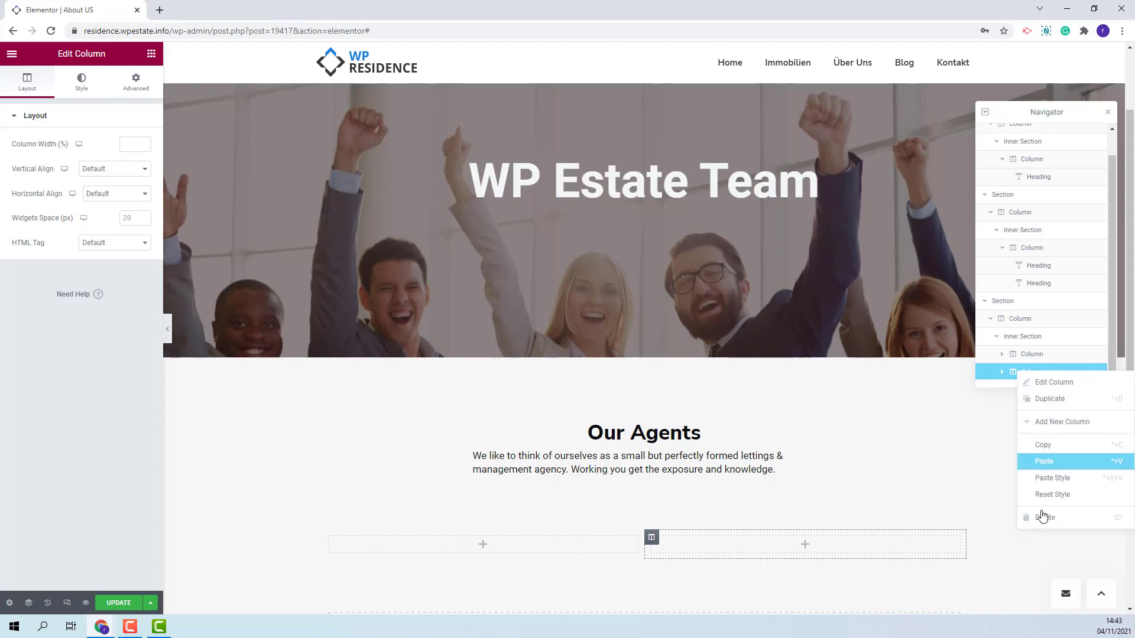
pyautogui.click(1041, 521)
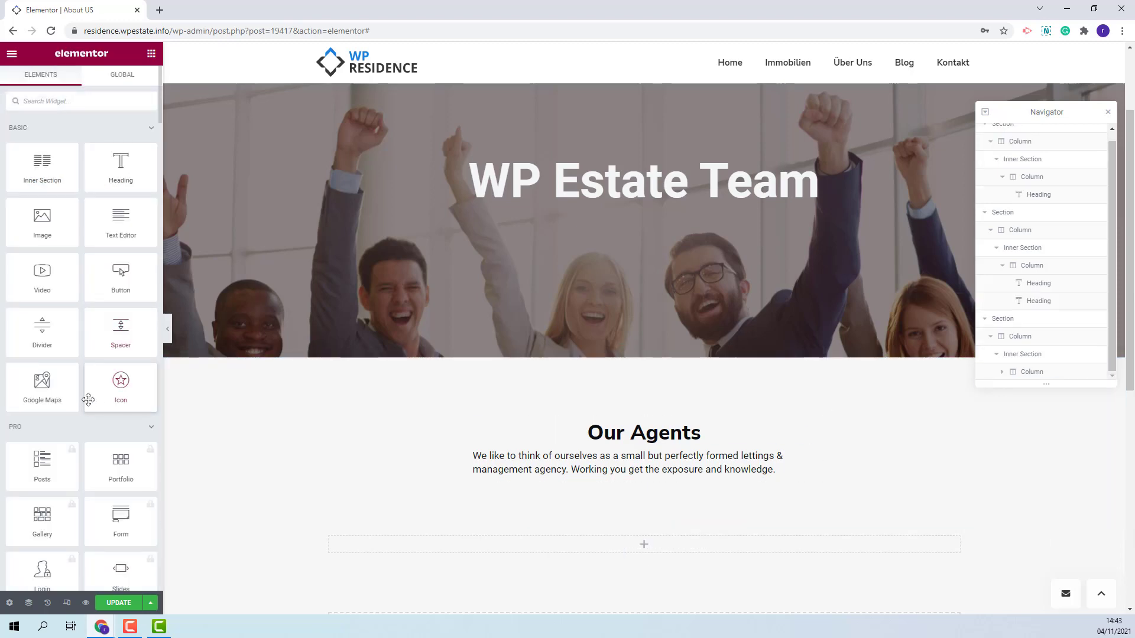
# - Insert a WpResidence List Agents widget showing 3 agents, 3 per row
pyautogui.scroll(-15, 95, 402)
pyautogui.scroll(-4, 90, 414)
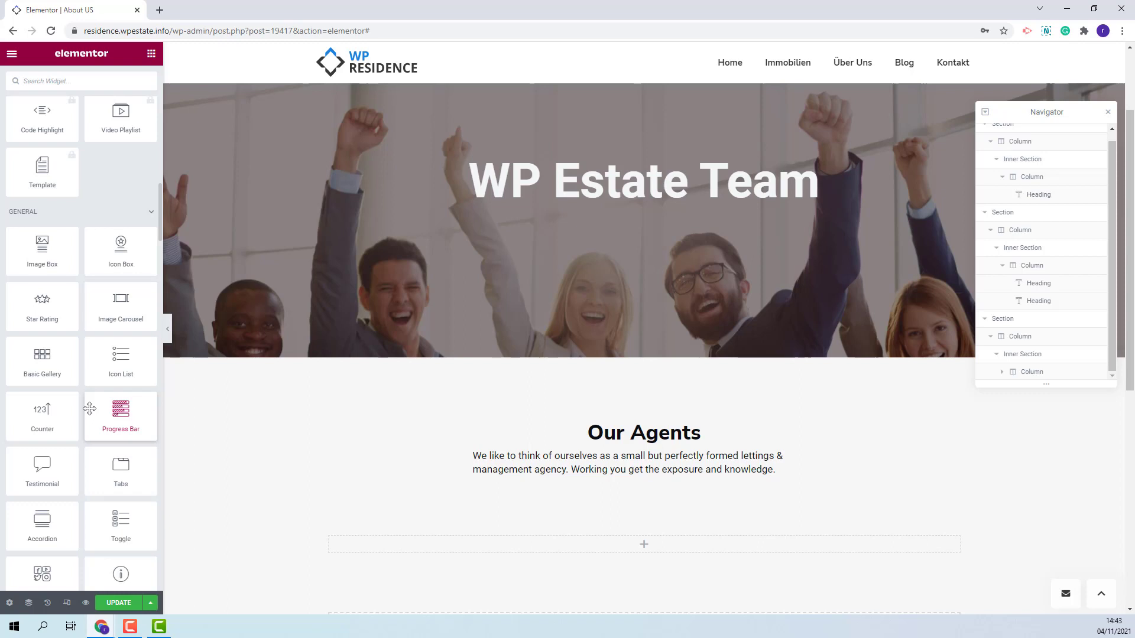
pyautogui.scroll(-12, 89, 408)
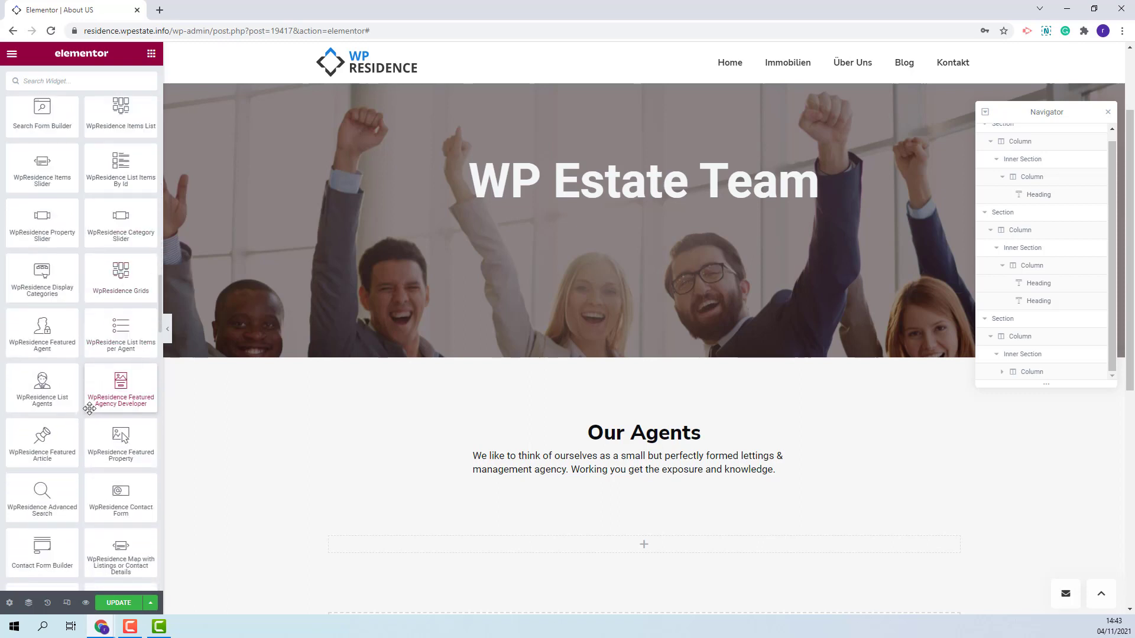
pyautogui.moveTo(45, 383); pyautogui.dragTo(621, 550)
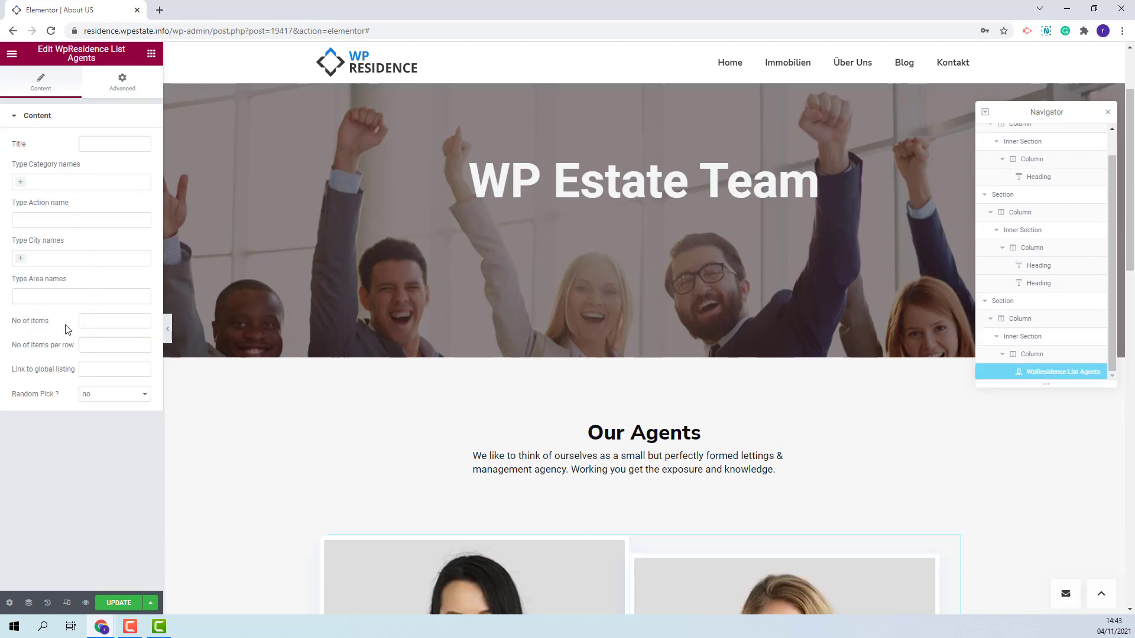
pyautogui.click(96, 320)
pyautogui.write('3')
pyautogui.click(92, 346)
pyautogui.write('3')
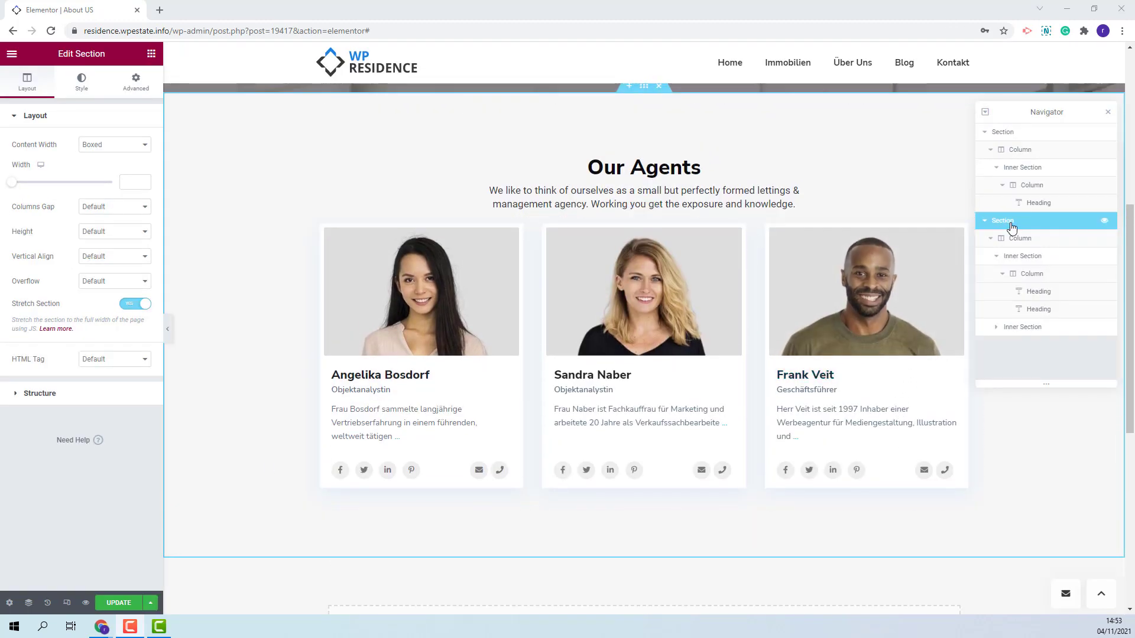
# - Duplicate the agents section and retitle the copy 'Client Testimonials'
pyautogui.rightClick(1012, 227)
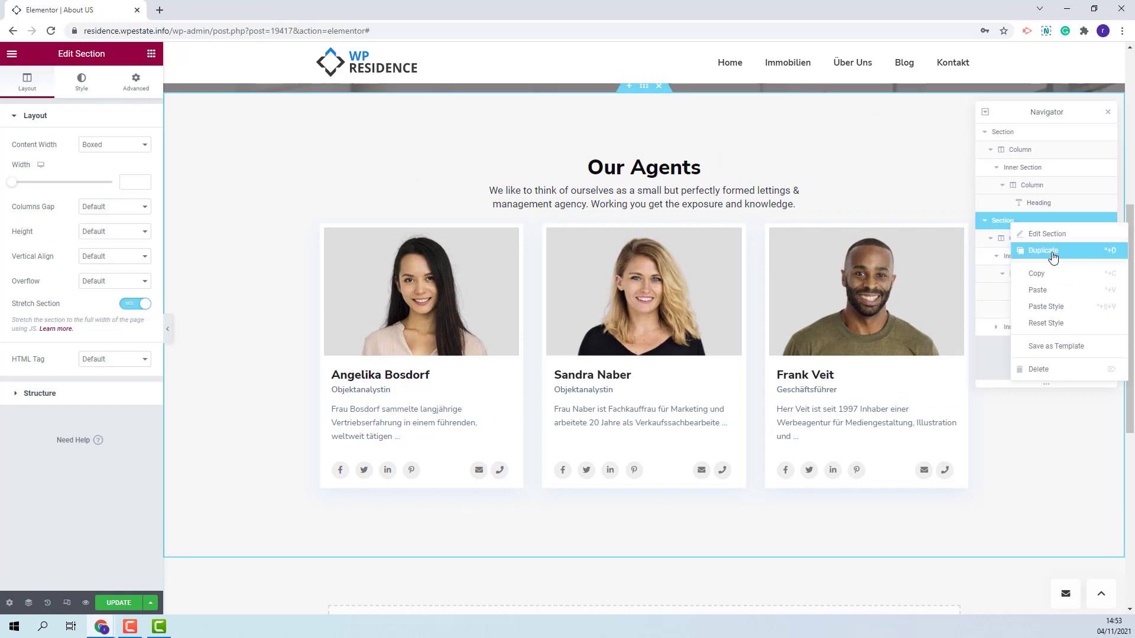
pyautogui.click(1053, 256)
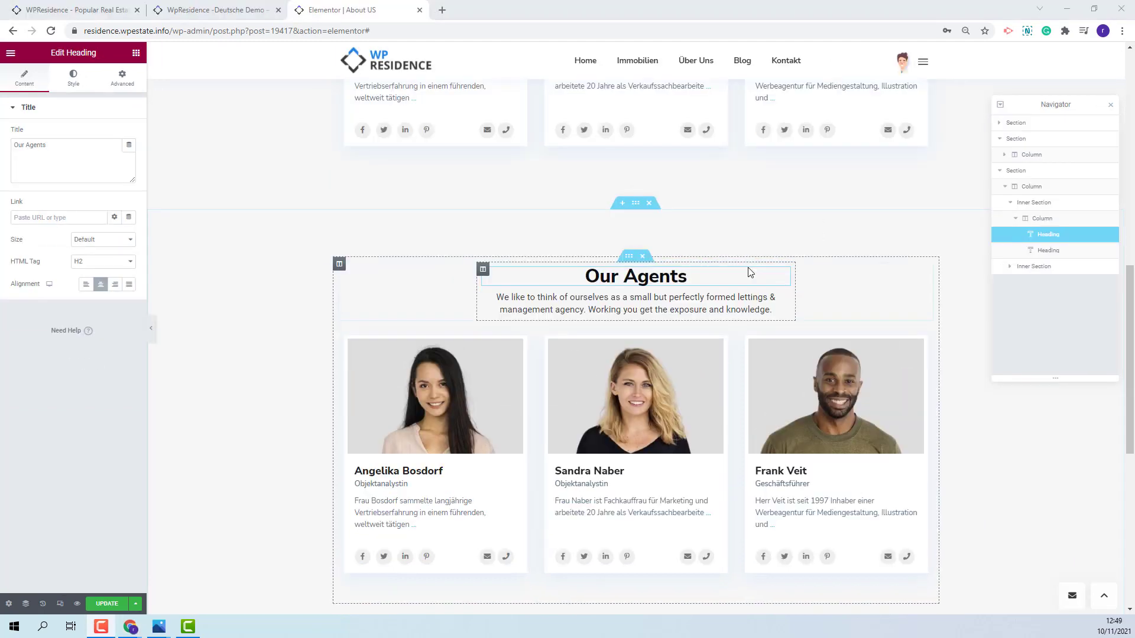
pyautogui.tripleClick(38, 170)
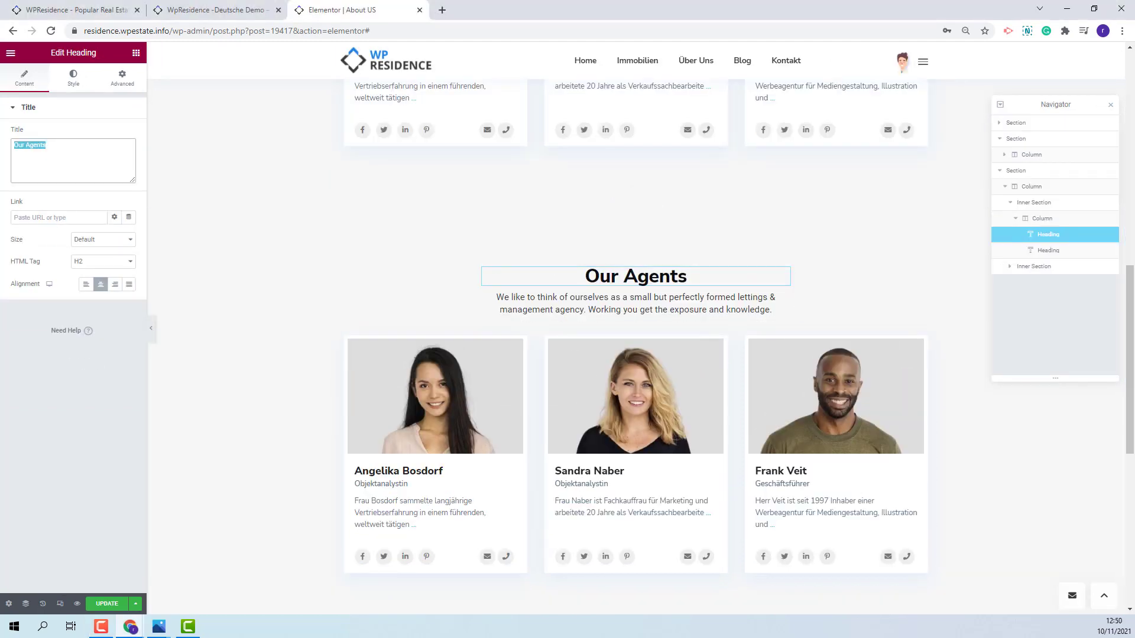
pyautogui.write('Clien')
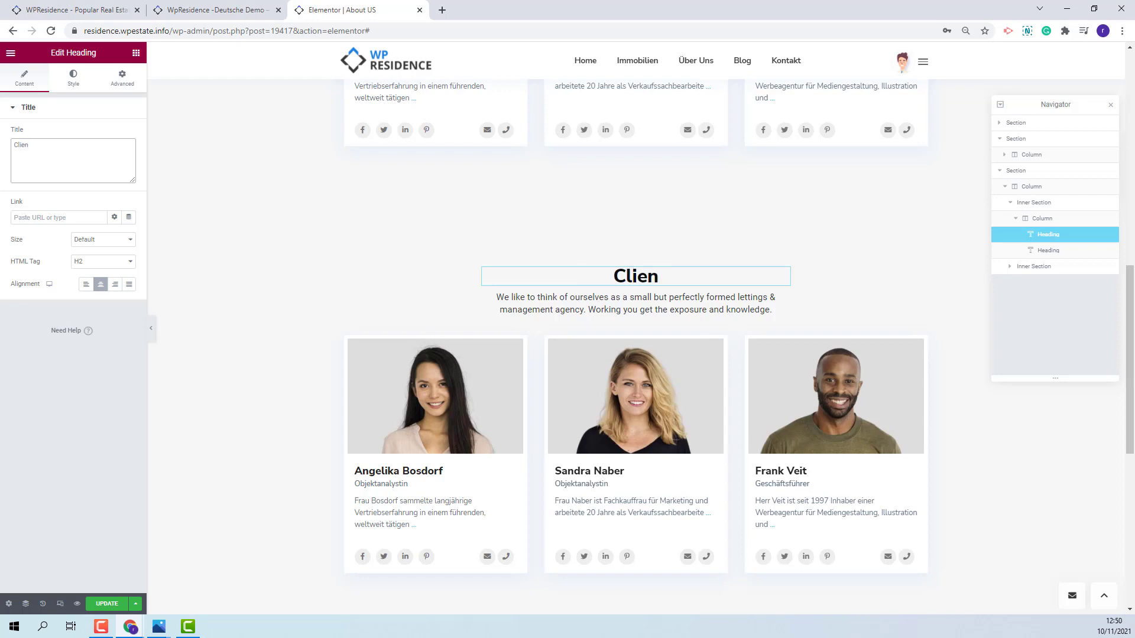
pyautogui.write('t Testimonials')
# - Replace the copy's paragraph with the pasted testimonials introduction text
pyautogui.click(1048, 251)
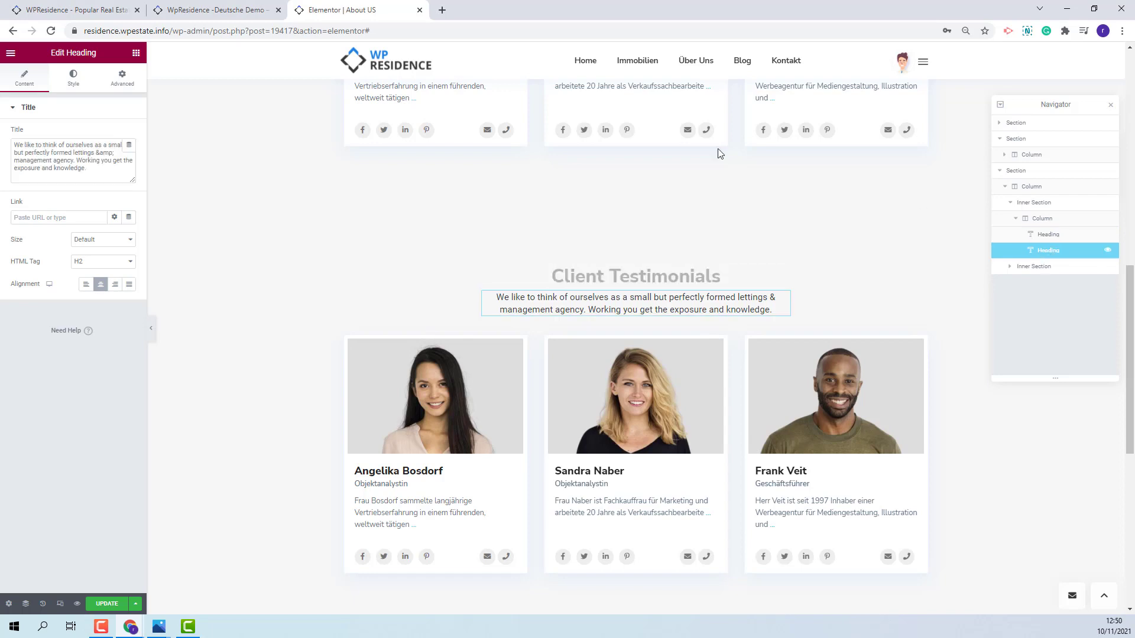
pyautogui.moveTo(92, 172); pyautogui.dragTo(8, 143)
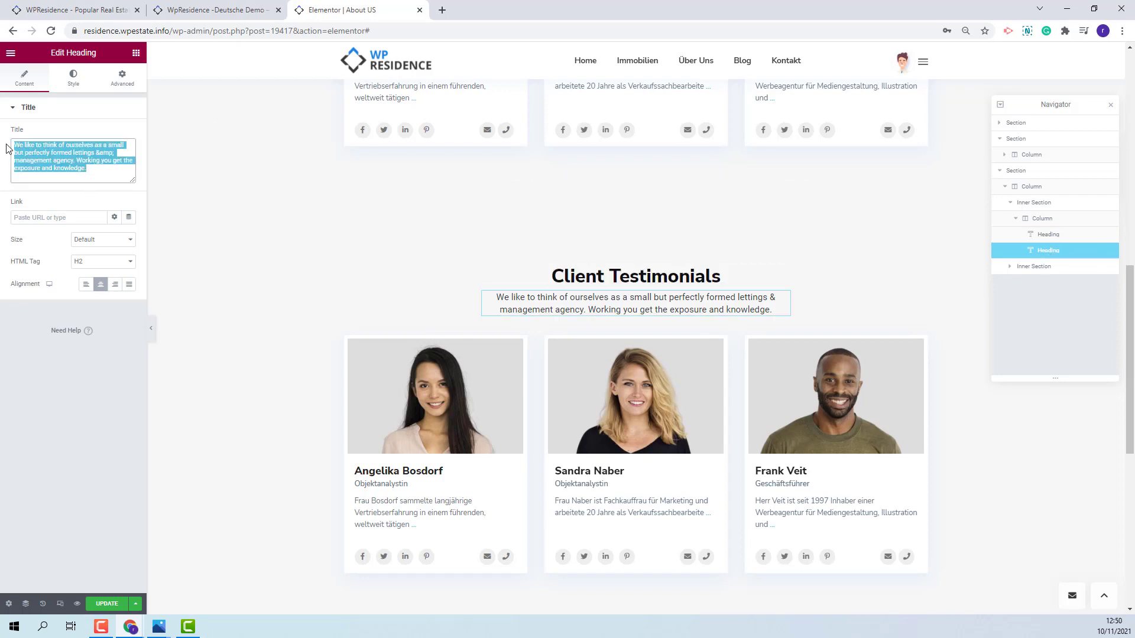
pyautogui.press('BackSpace')
pyautogui.write('Publish the best of your client testimonials and let the world know what a great agent or real estate agency you are. Testimonials build trust.')
# - Delete the copied agents list widget under Client Testimonials
pyautogui.click(565, 432)
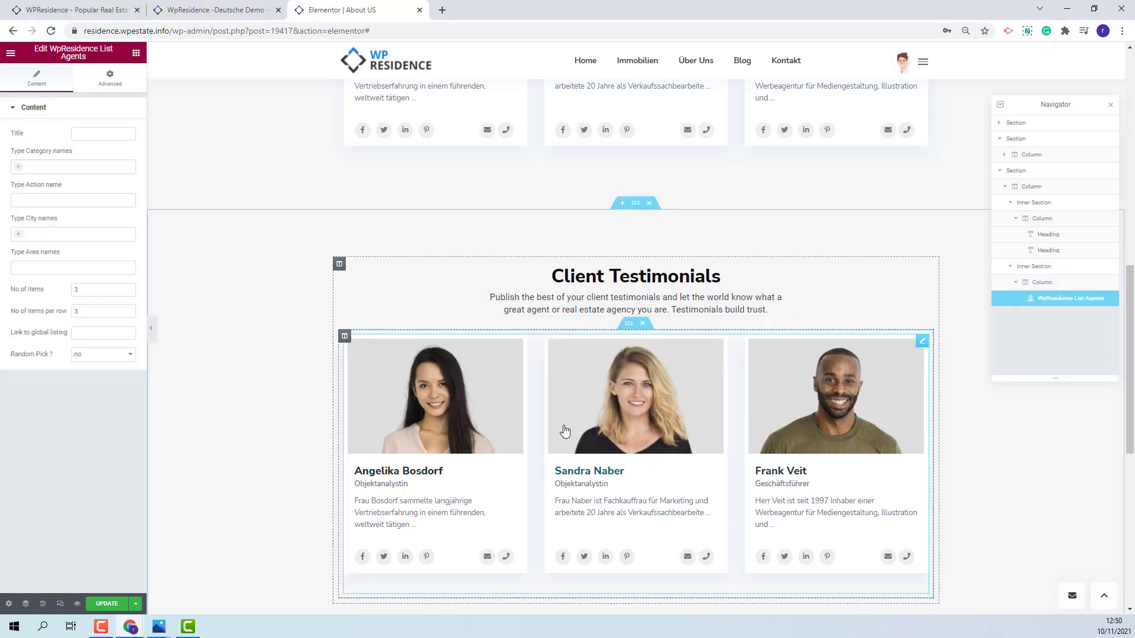
pyautogui.rightClick(1078, 304)
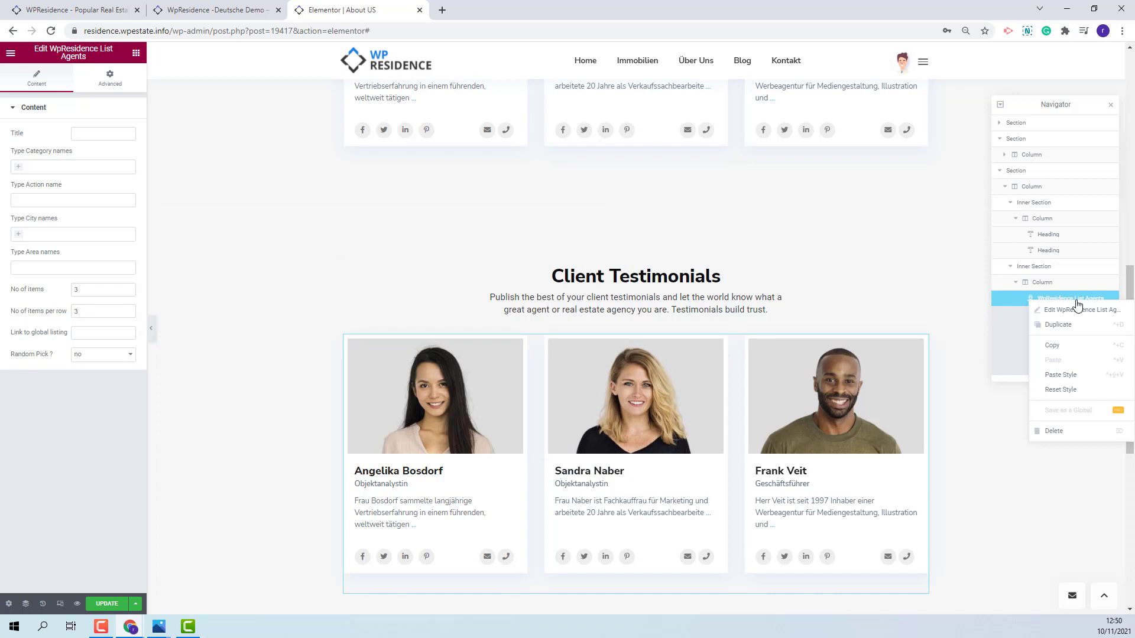
pyautogui.click(1066, 438)
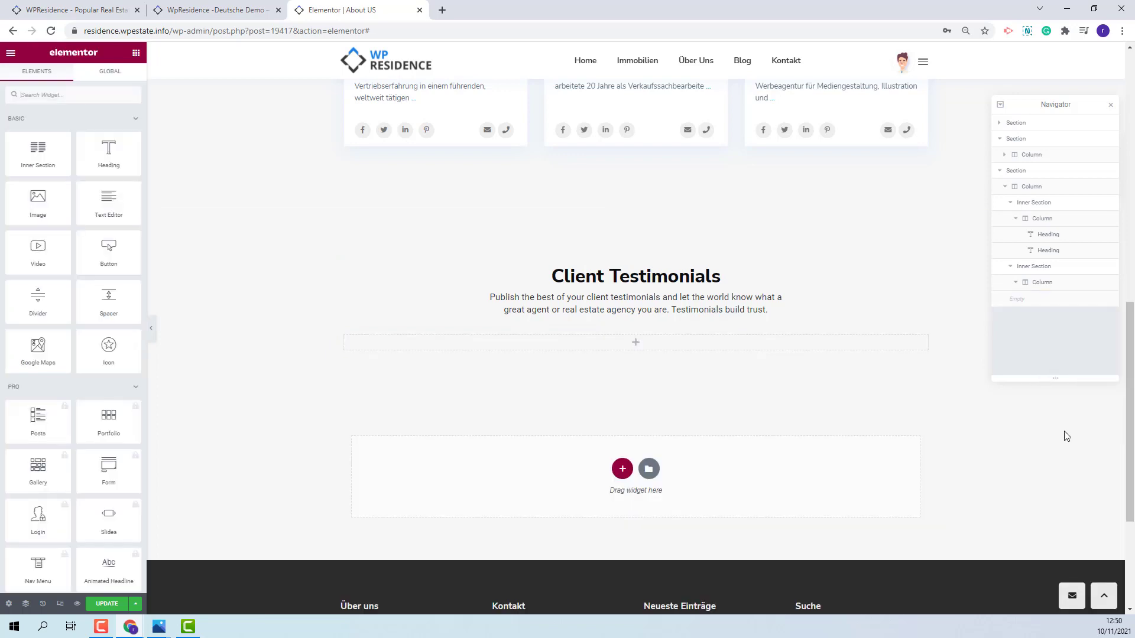
# - Search 'testi' and drop a WpResidence Testimonial widget into the empty column
pyautogui.write('testi')
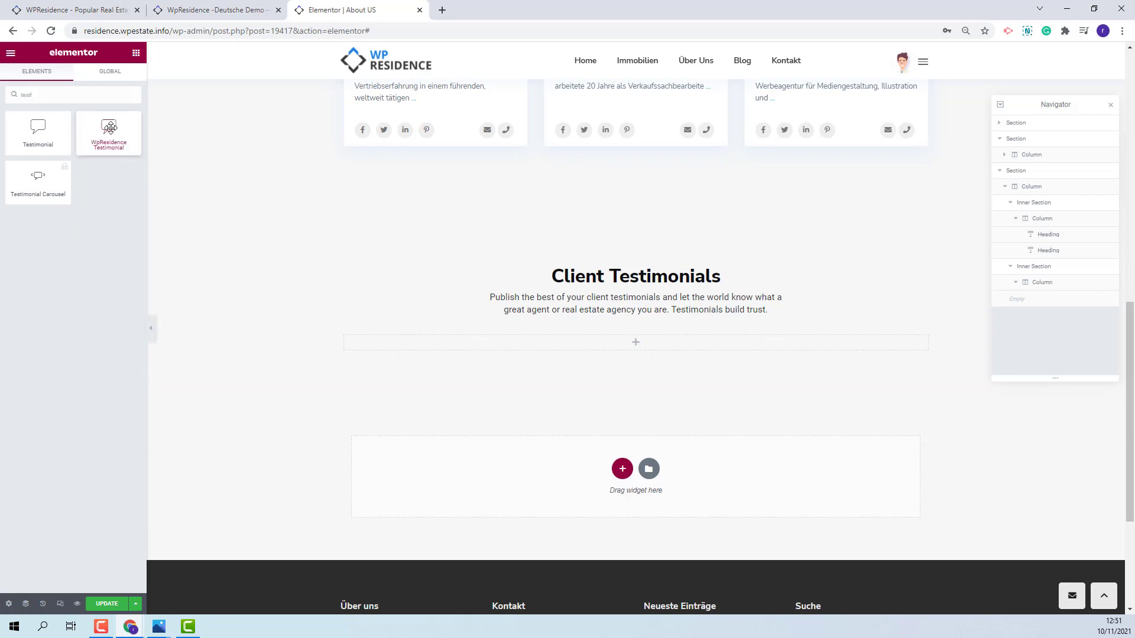
pyautogui.moveTo(111, 128); pyautogui.dragTo(625, 343)
pyautogui.moveTo(625, 342); pyautogui.dragTo(626, 343)
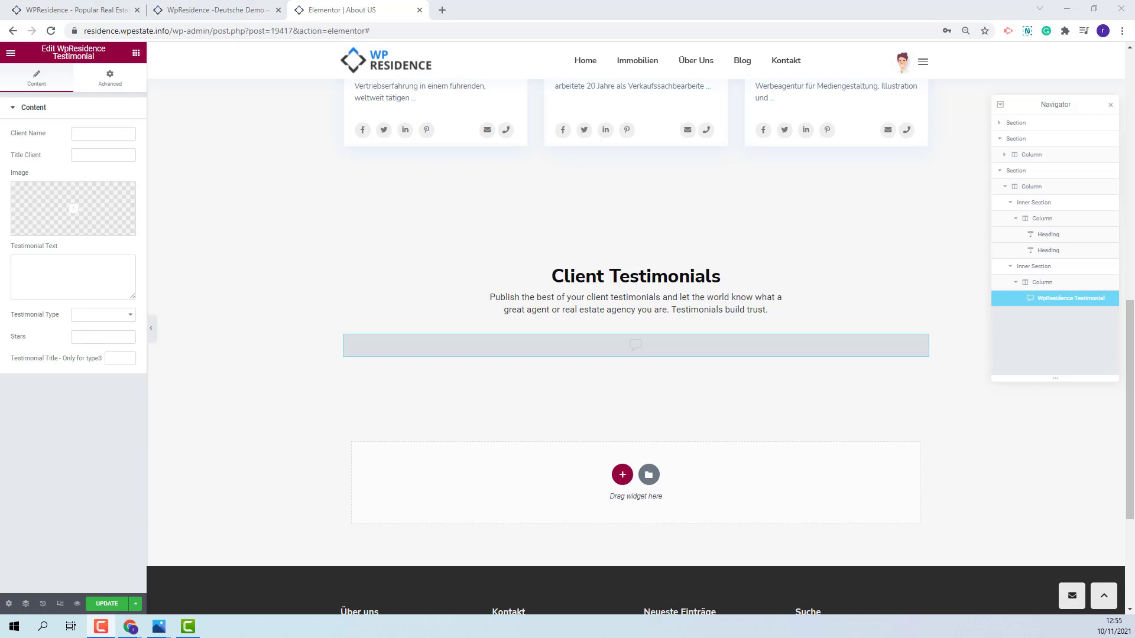
# - Duplicate the testimonial column twice to make a row of three testimonials
pyautogui.click(344, 338)
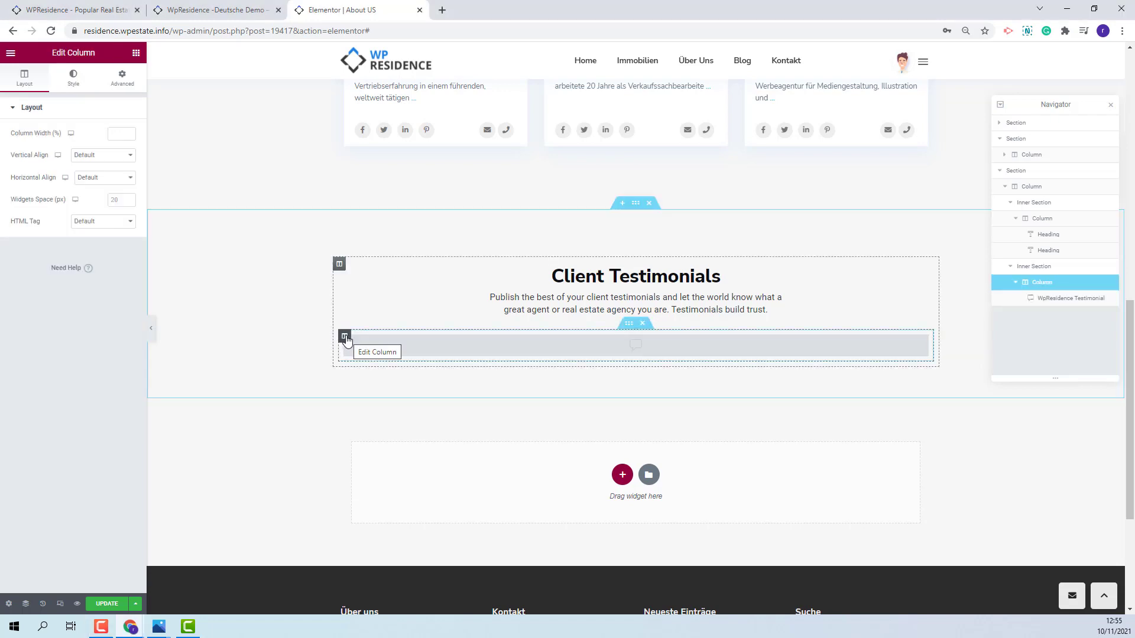
pyautogui.rightClick(346, 340)
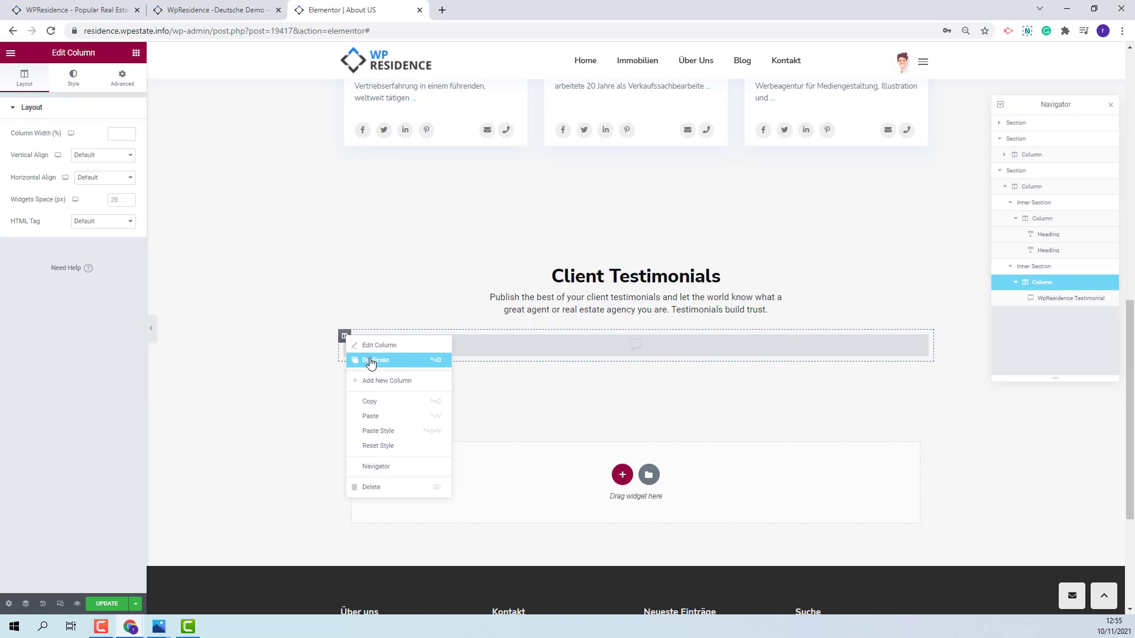
pyautogui.click(372, 360)
pyautogui.rightClick(346, 339)
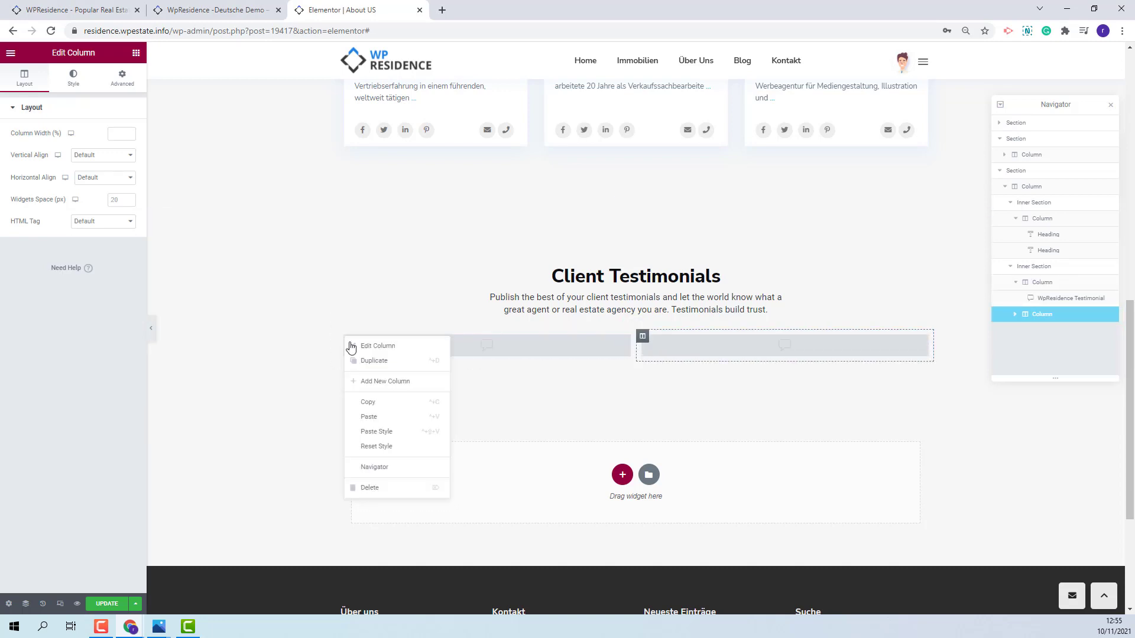
pyautogui.click(374, 361)
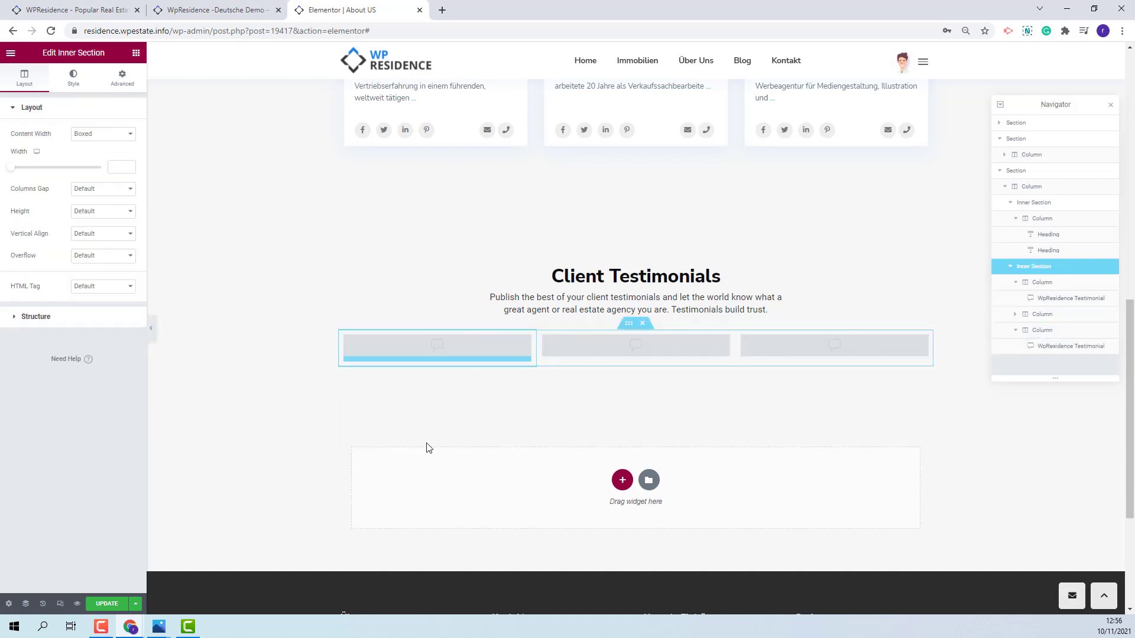
# - Duplicate the inner section to create a second row of three testimonials
pyautogui.rightClick(1030, 268)
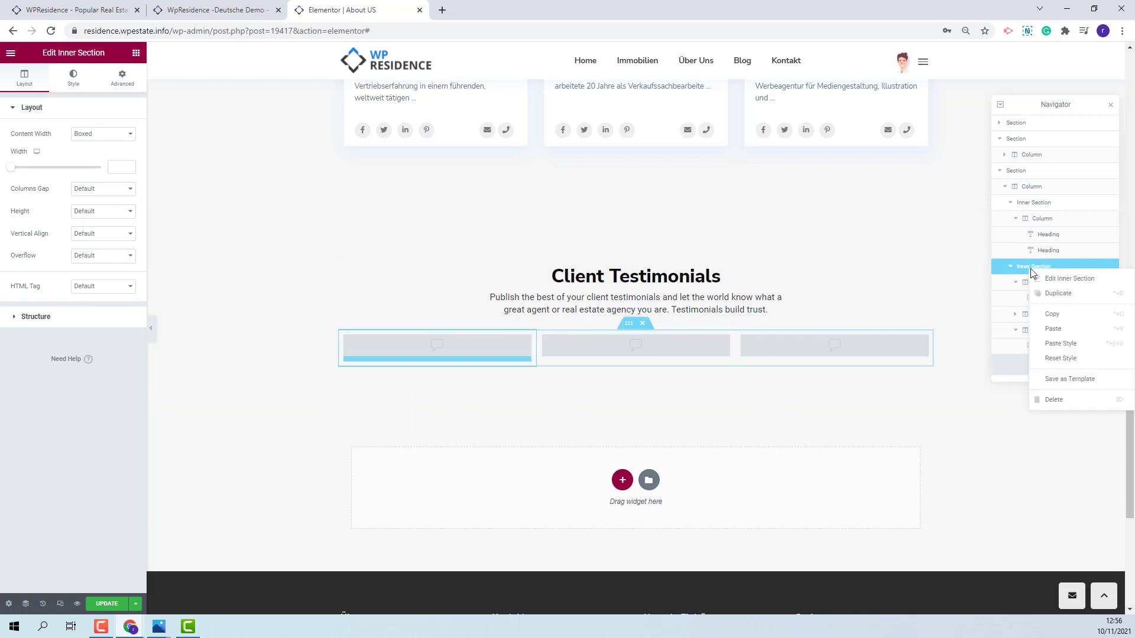
pyautogui.click(1065, 294)
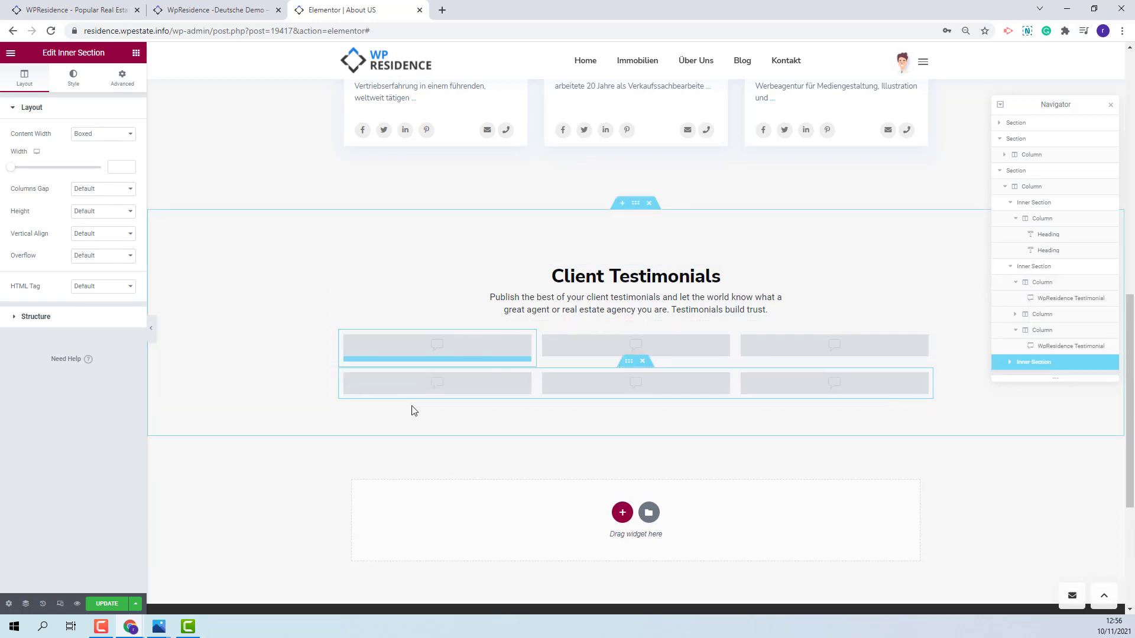
pyautogui.click(404, 347)
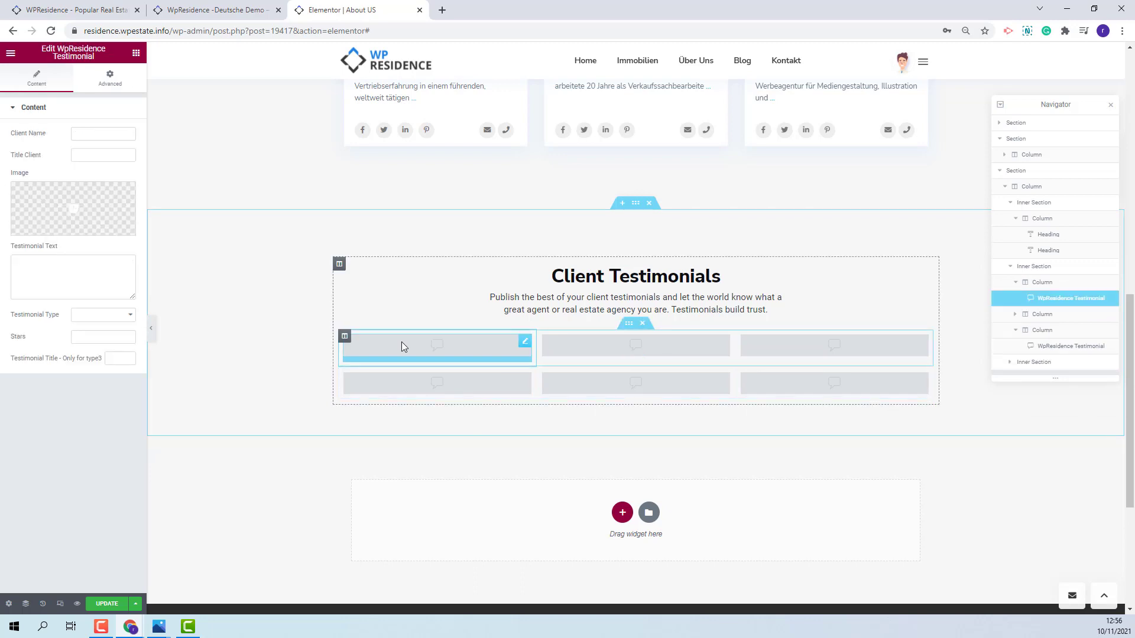
# - Enter the client's name, the title 'developer', and a woman's portrait from the Media Library
pyautogui.click(108, 128)
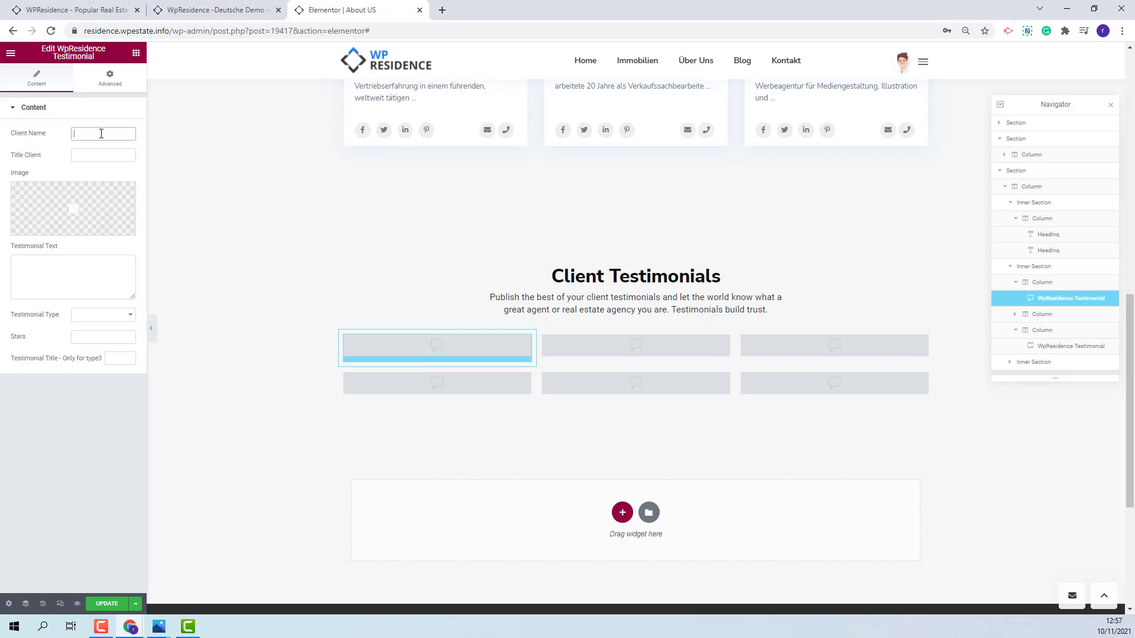
pyautogui.click(111, 155)
pyautogui.write('developer')
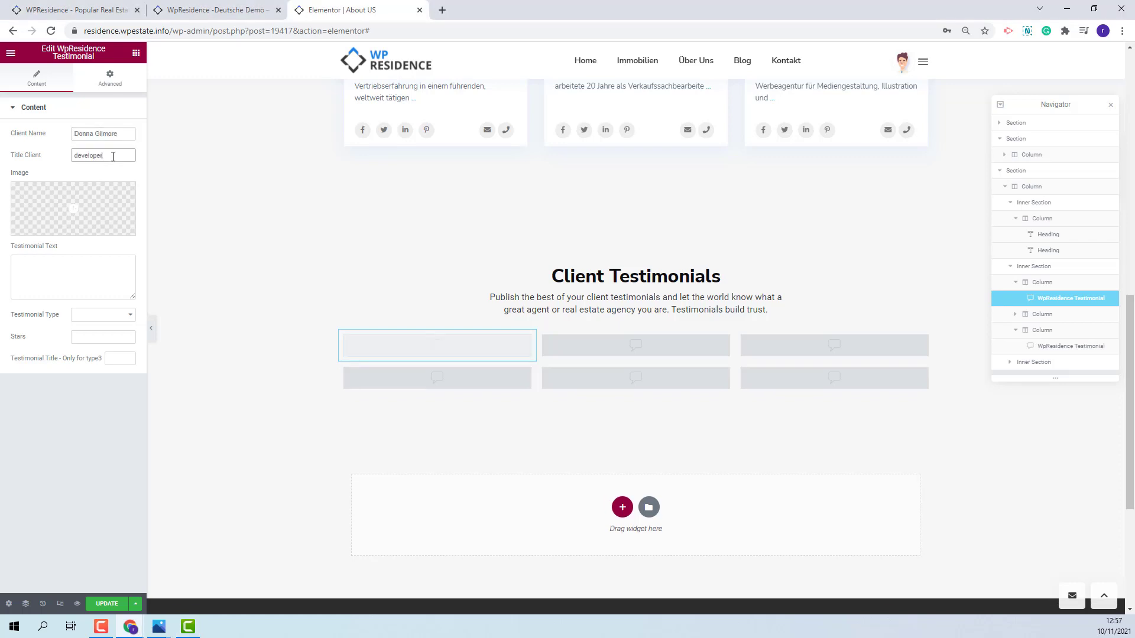
pyautogui.click(75, 229)
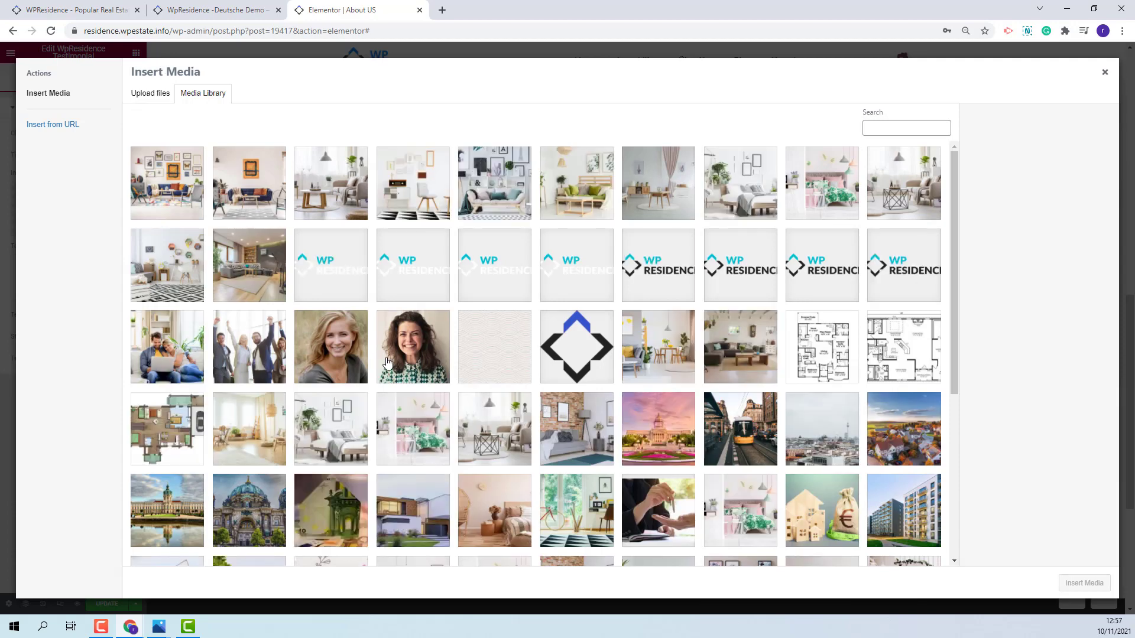
pyautogui.click(384, 359)
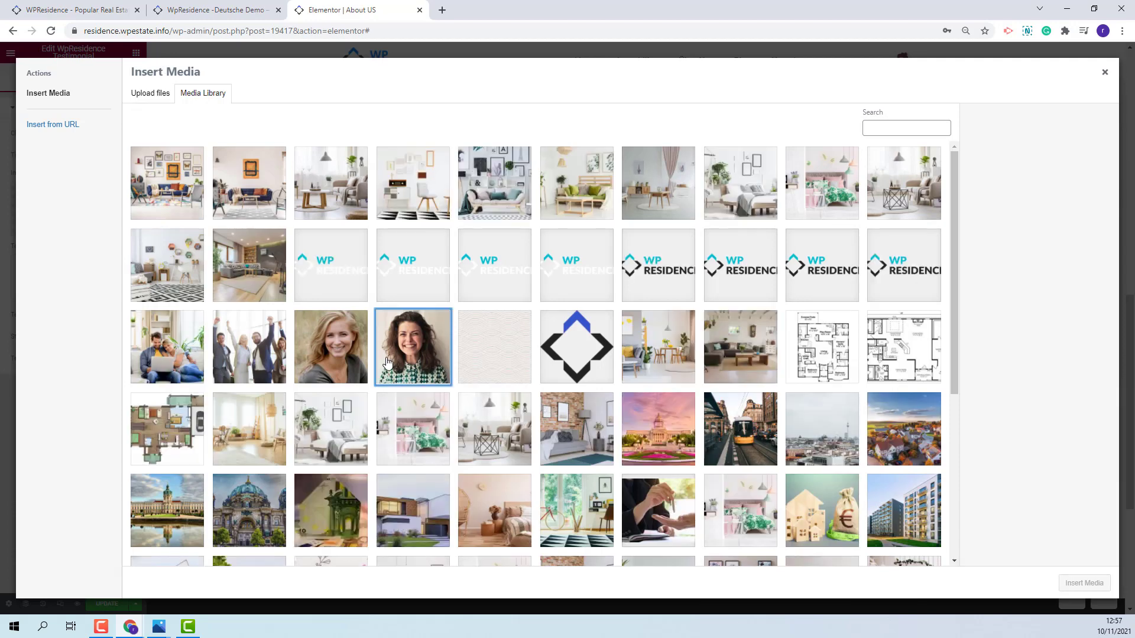
pyautogui.click(1084, 583)
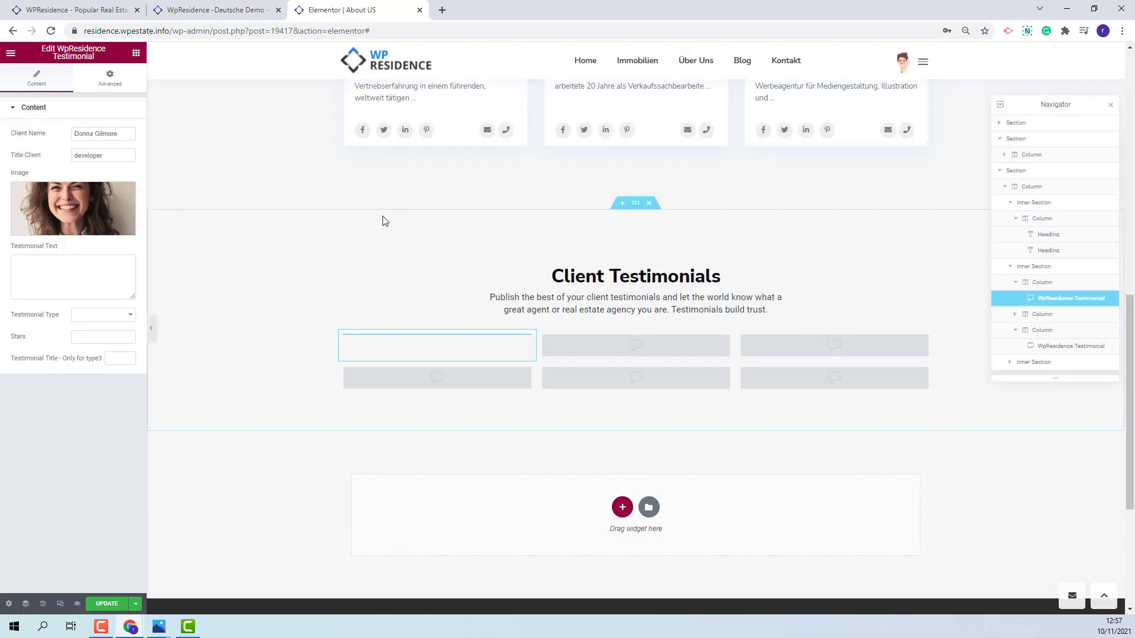
# - Add the testimonial quote, choose Testimonial Type 3 and set Stars to 5
pyautogui.click(48, 277)
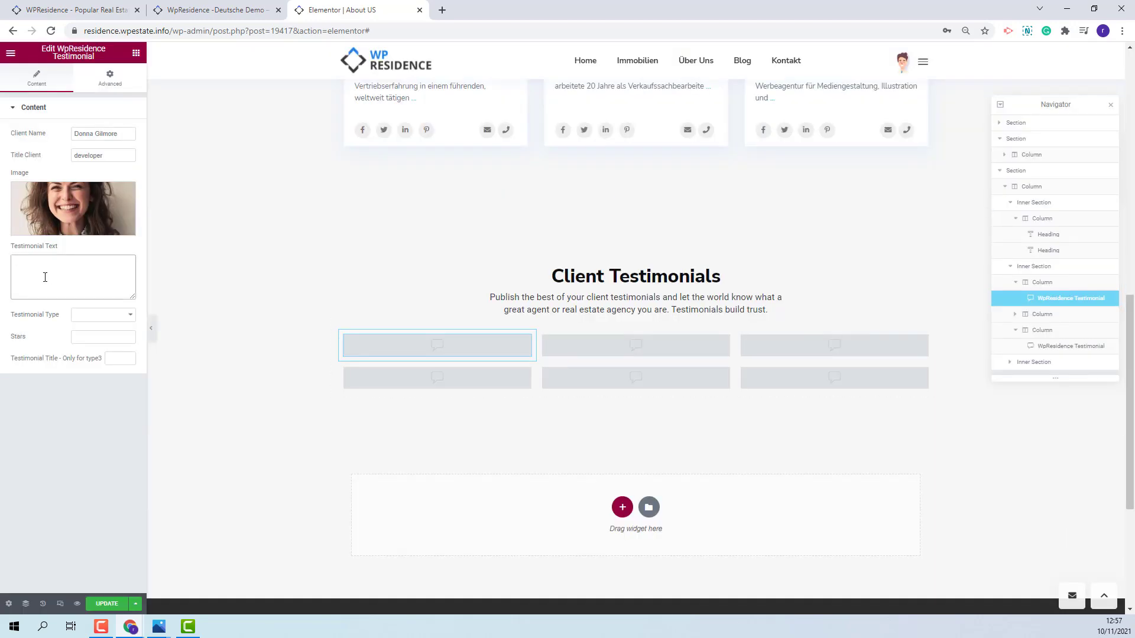
pyautogui.write('I reviewed and purchased a number of different WordPress Themes before settling on Wp Residence.')
pyautogui.click(98, 316)
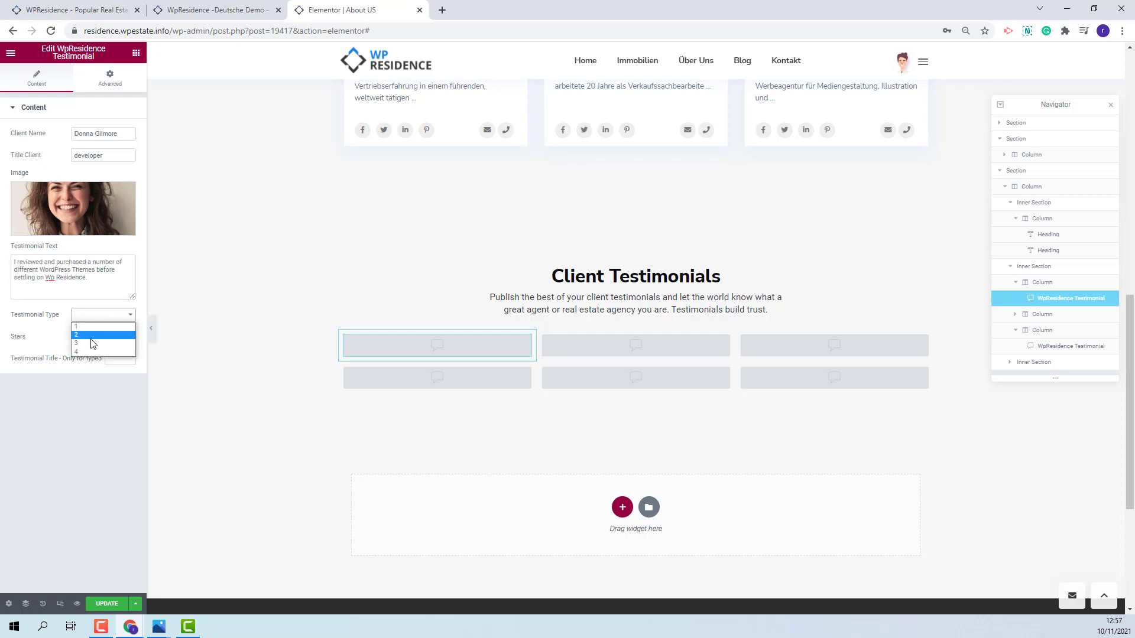
pyautogui.click(93, 344)
pyautogui.click(95, 338)
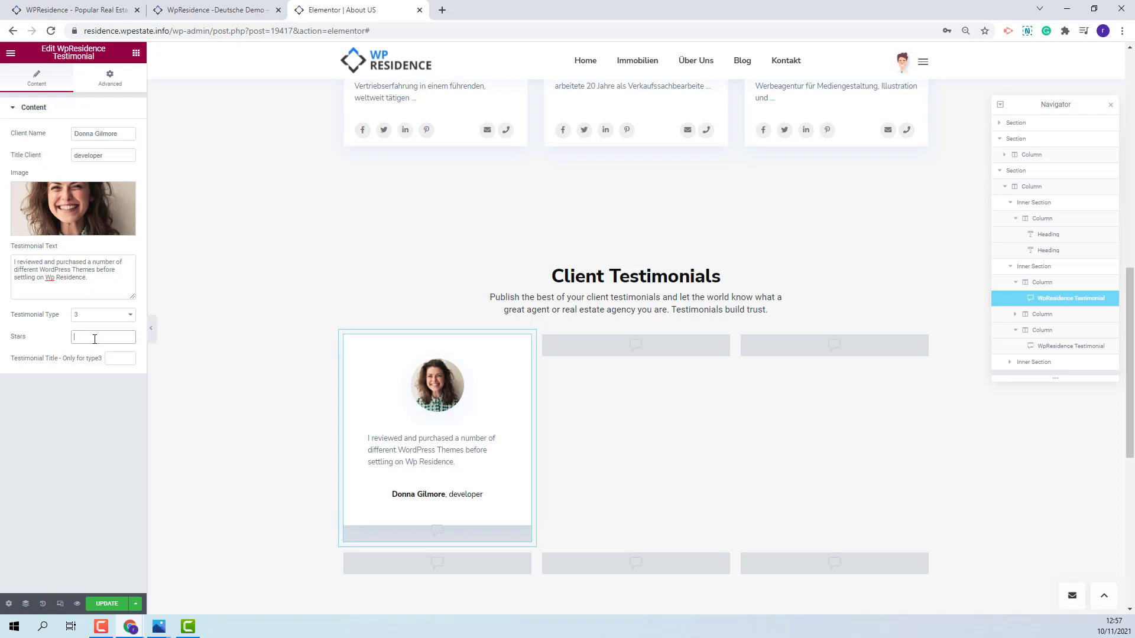
pyautogui.write('5')
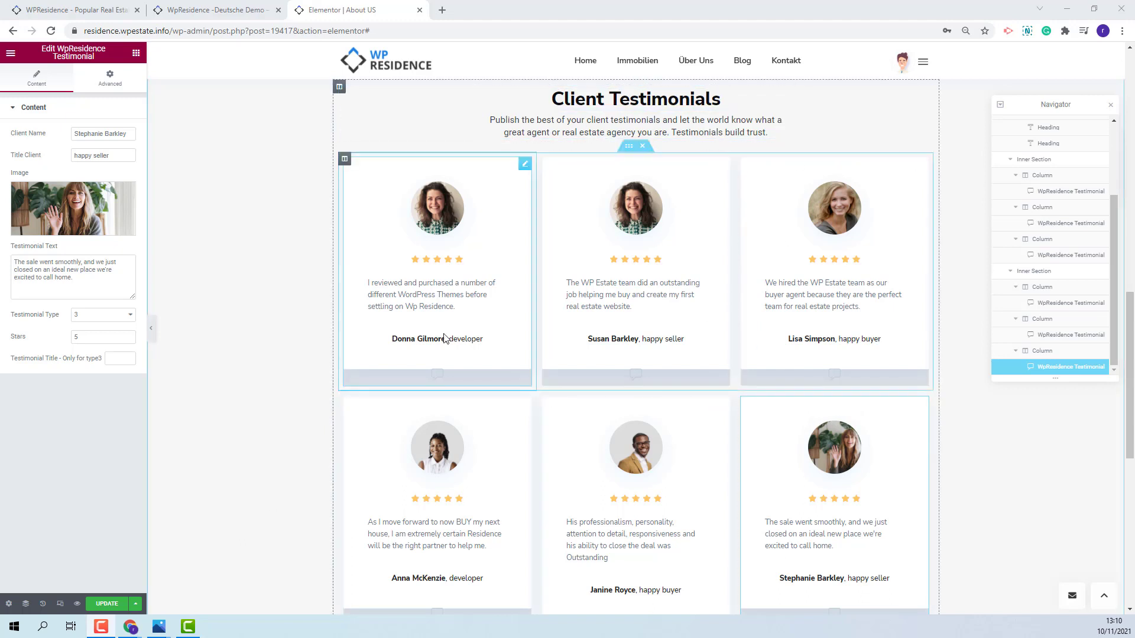
# - Duplicate the whole testimonials section from the Navigator
pyautogui.scroll(-4, 444, 338)
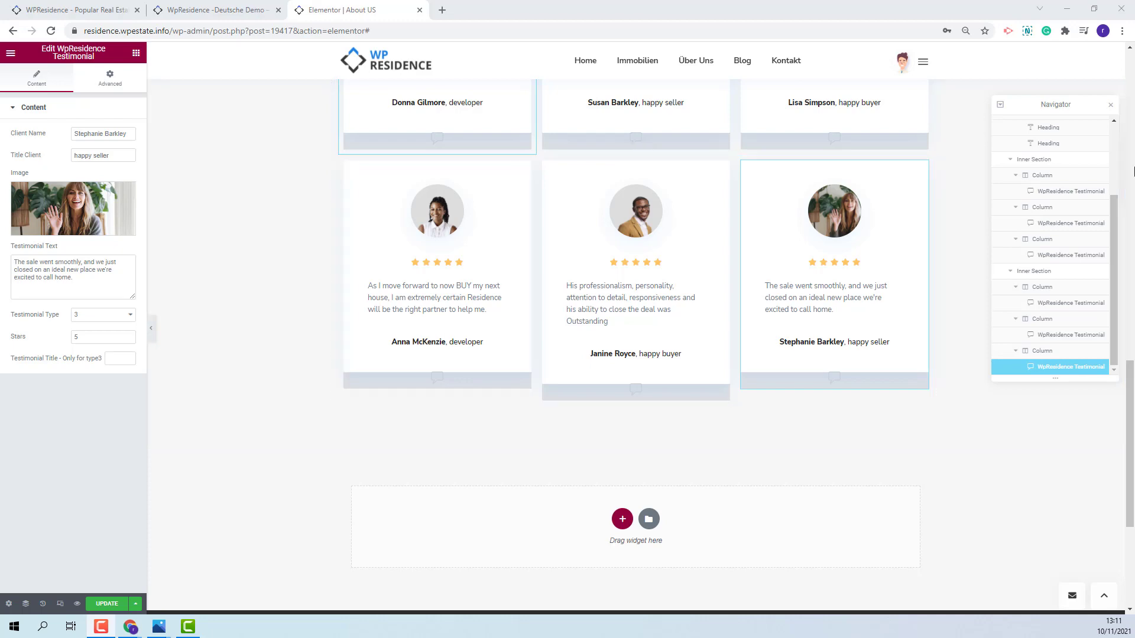
pyautogui.scroll(5, 442, 337)
pyautogui.rightClick(1015, 125)
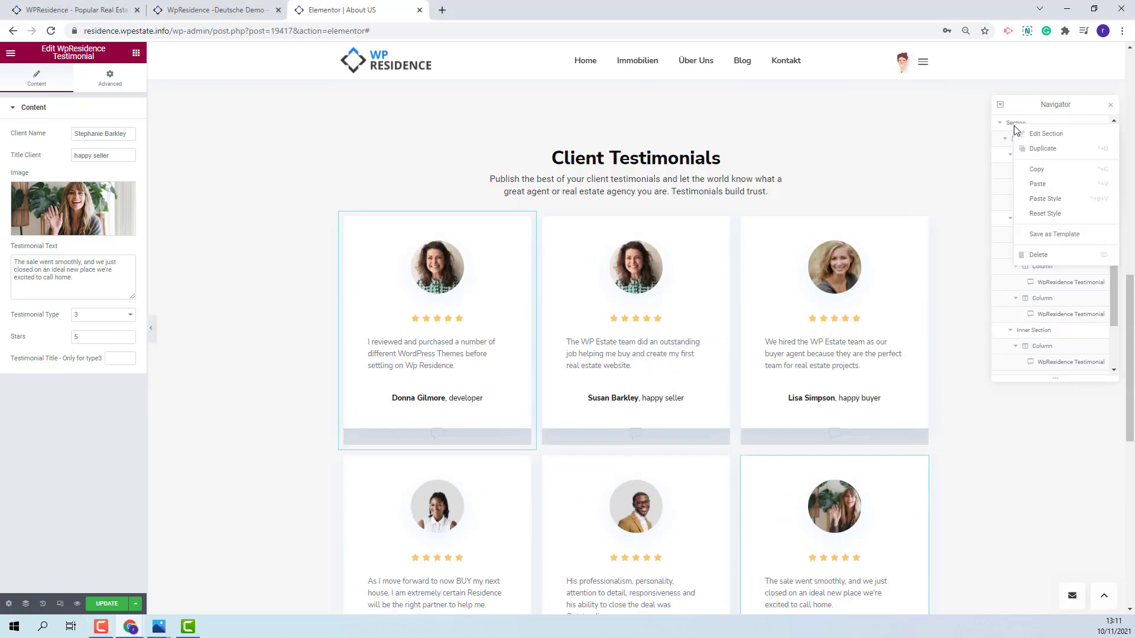
pyautogui.click(1035, 148)
# - Retitle the copy 'Frequently asked questions' and replace its subheading with the FAQ introduction
pyautogui.click(722, 214)
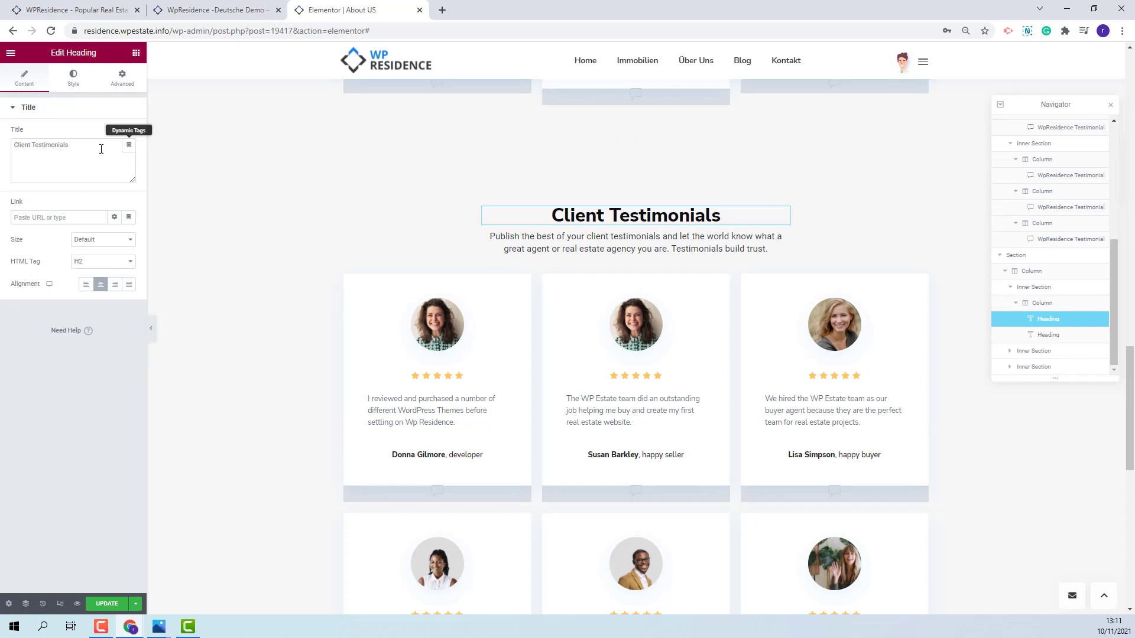
pyautogui.tripleClick(72, 148)
pyautogui.write('Frequently asked questions')
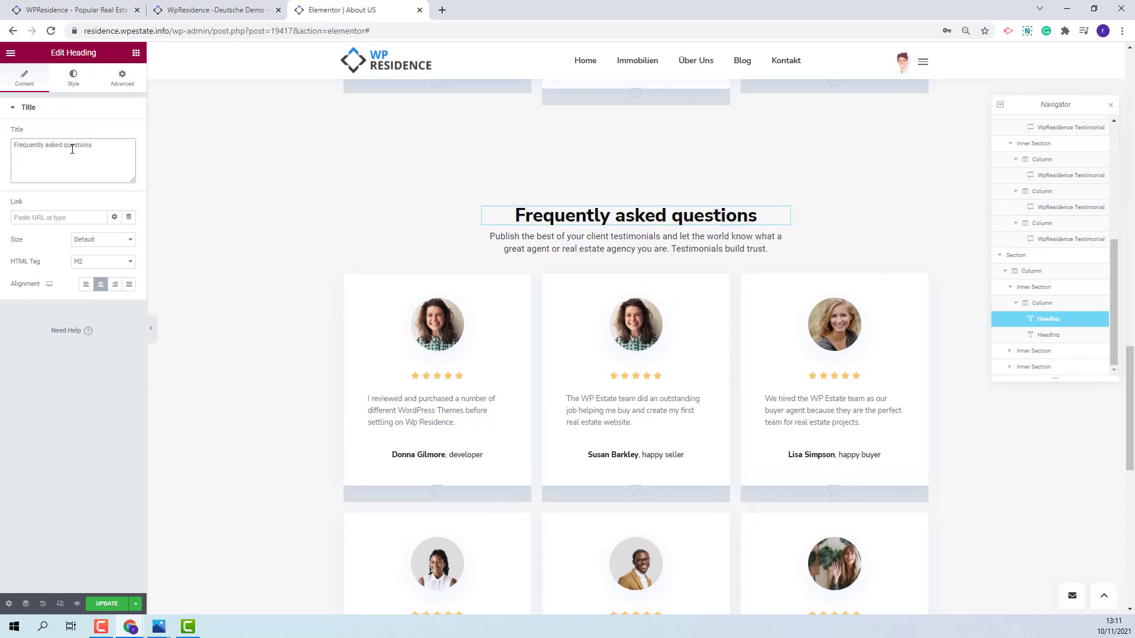
pyautogui.click(636, 242)
pyautogui.tripleClick(11, 146)
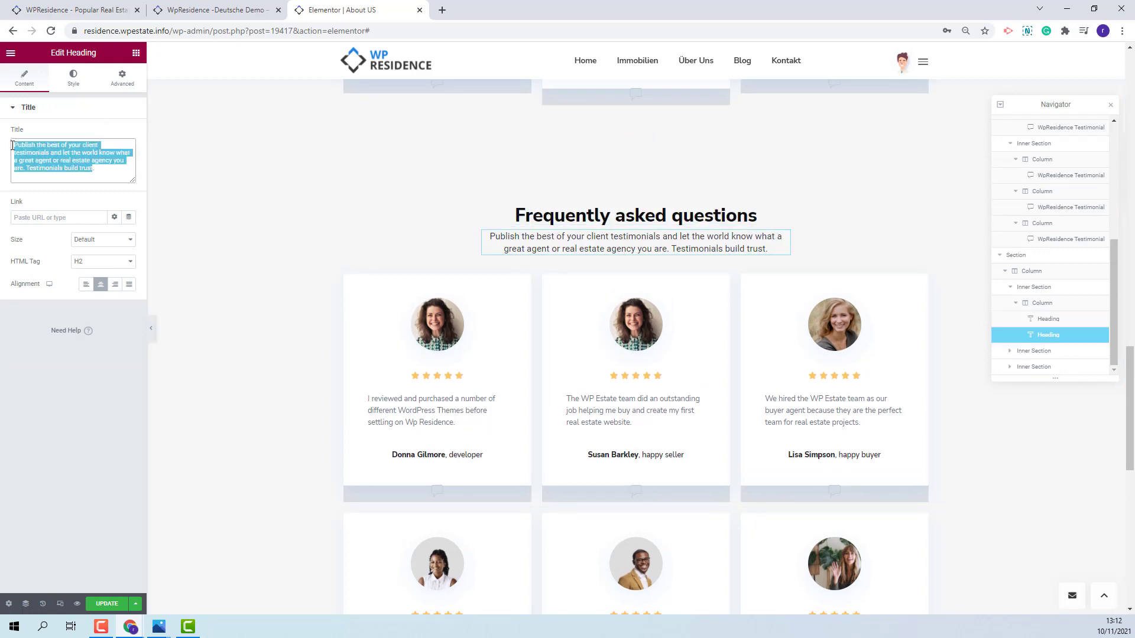
pyautogui.write('With our real estate FAQ we answer frequently asked questions and give you the opportunity to easily inform yourself..')
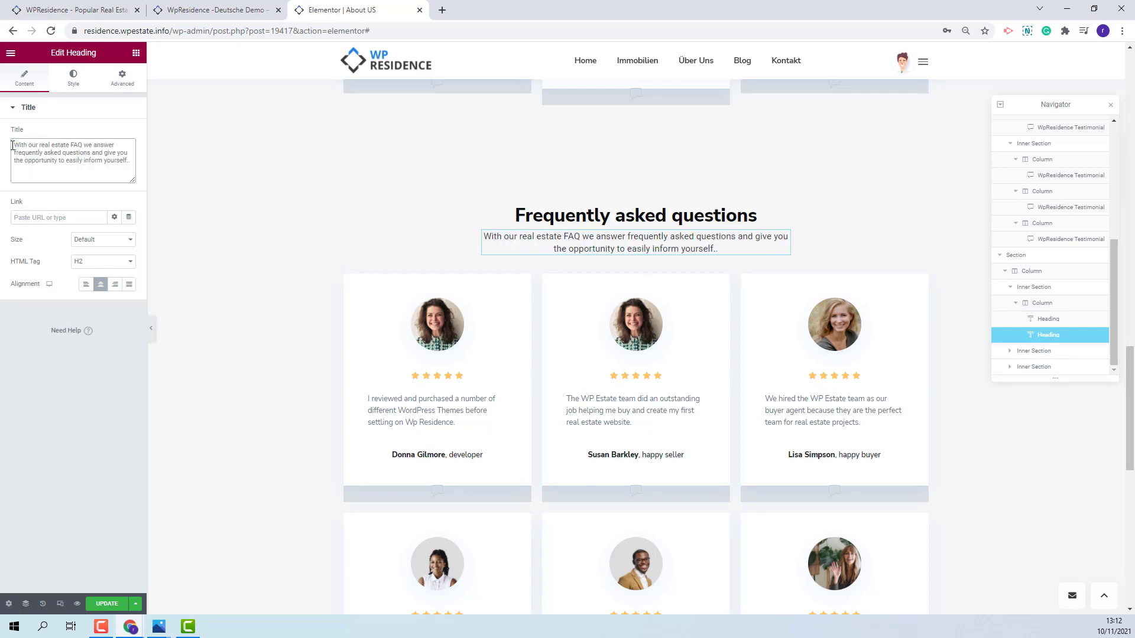
pyautogui.press('BackSpace')
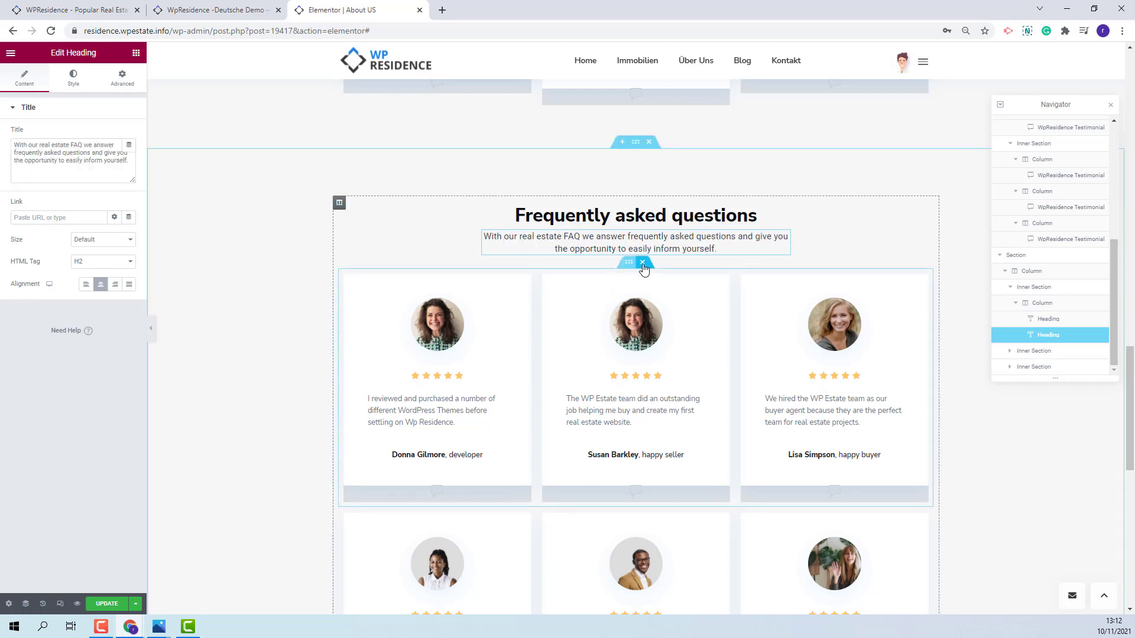
# - Delete the copied testimonial row and drag a Toggle widget under the FAQ heading
pyautogui.click(643, 262)
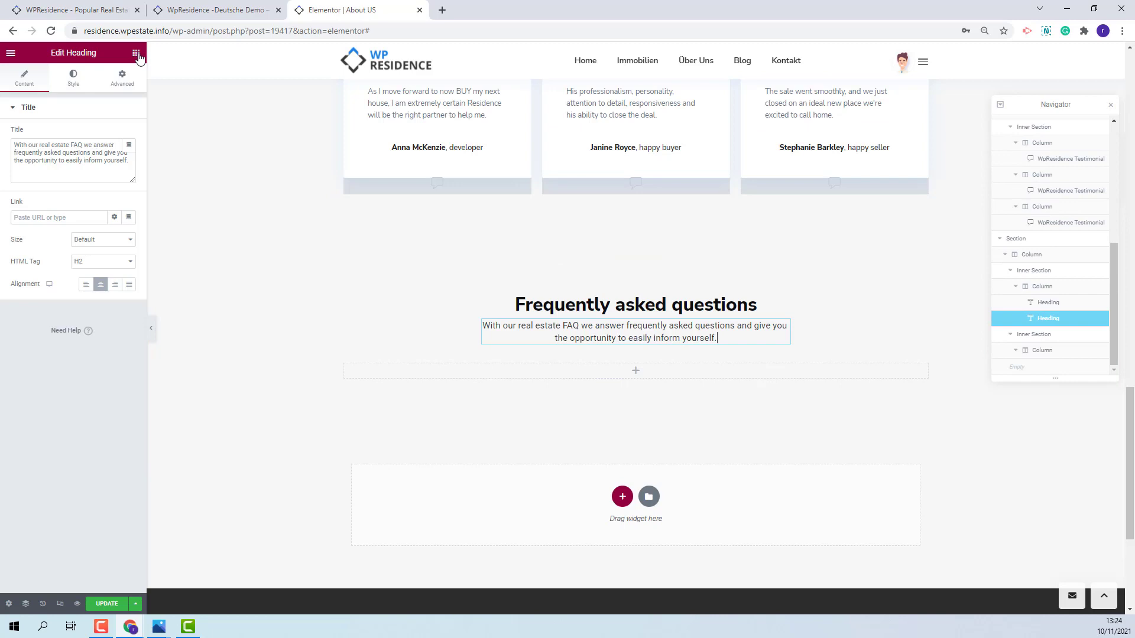
pyautogui.click(135, 53)
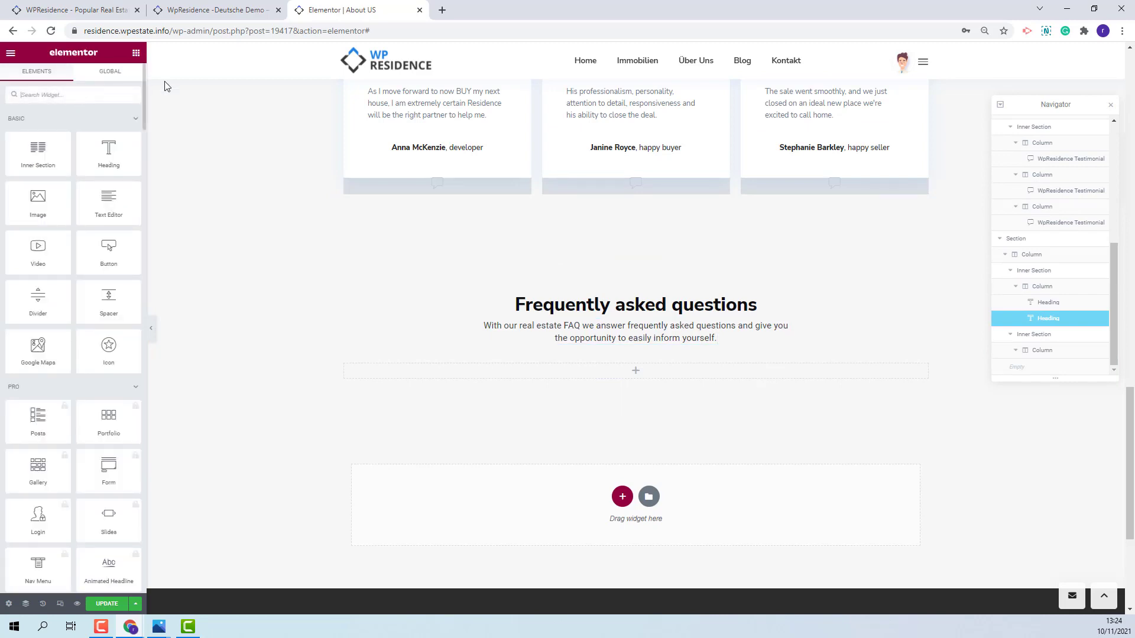
pyautogui.write('i')
pyautogui.write('og')
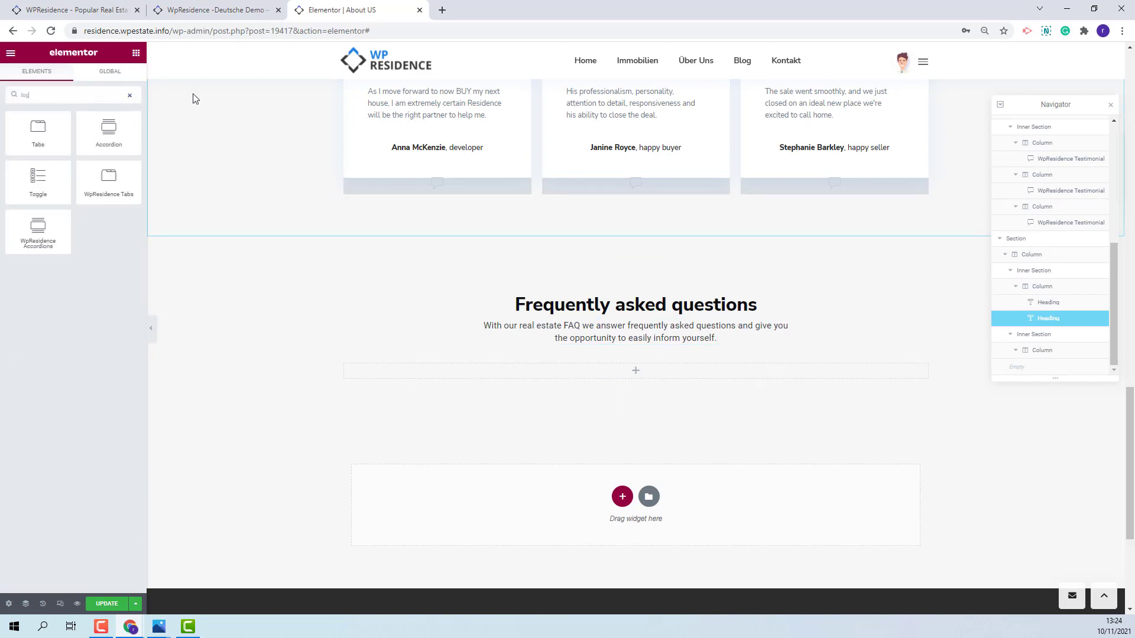
pyautogui.moveTo(37, 178); pyautogui.dragTo(655, 369)
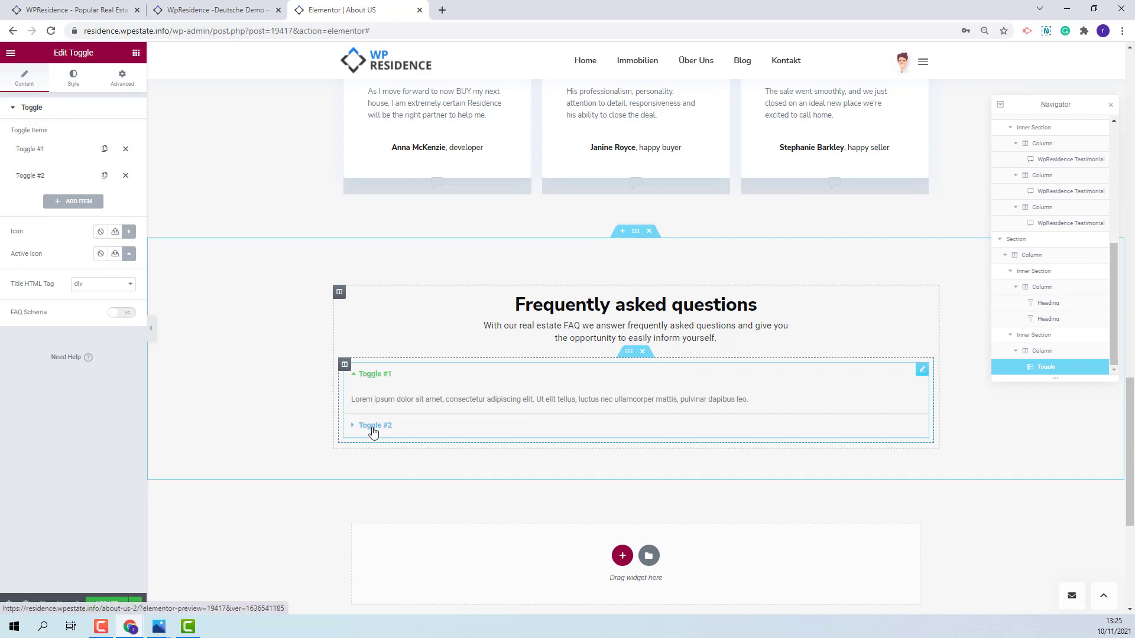
# - Duplicate the toggle column into two side-by-side columns, then duplicate that row beneath it
pyautogui.click(345, 365)
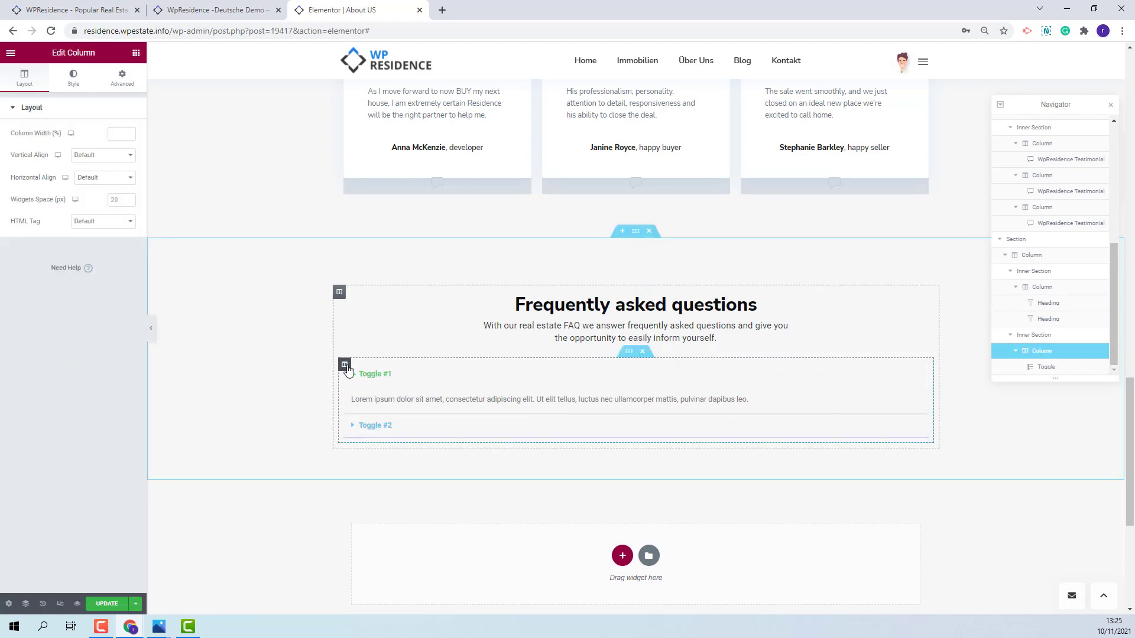
pyautogui.rightClick(345, 368)
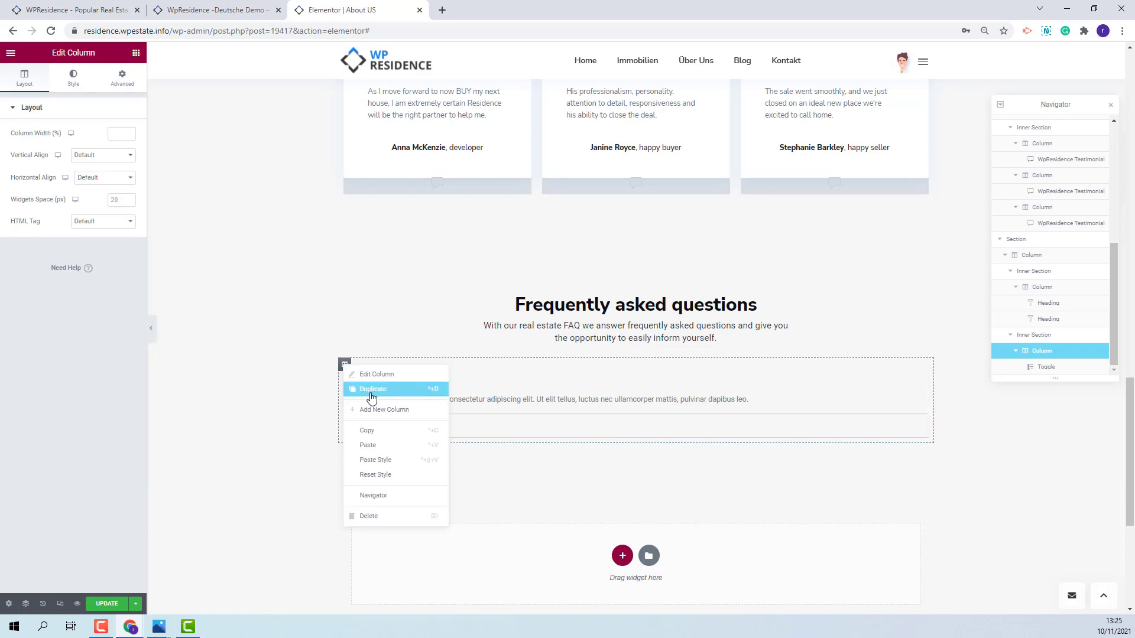
pyautogui.click(371, 391)
pyautogui.click(629, 354)
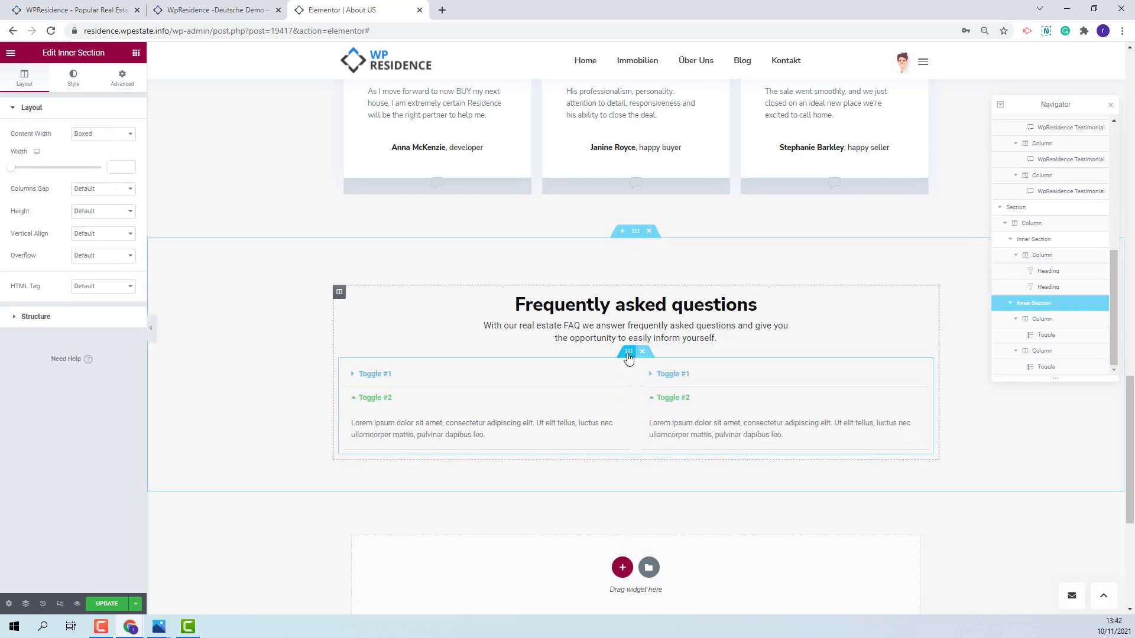
pyautogui.rightClick(628, 354)
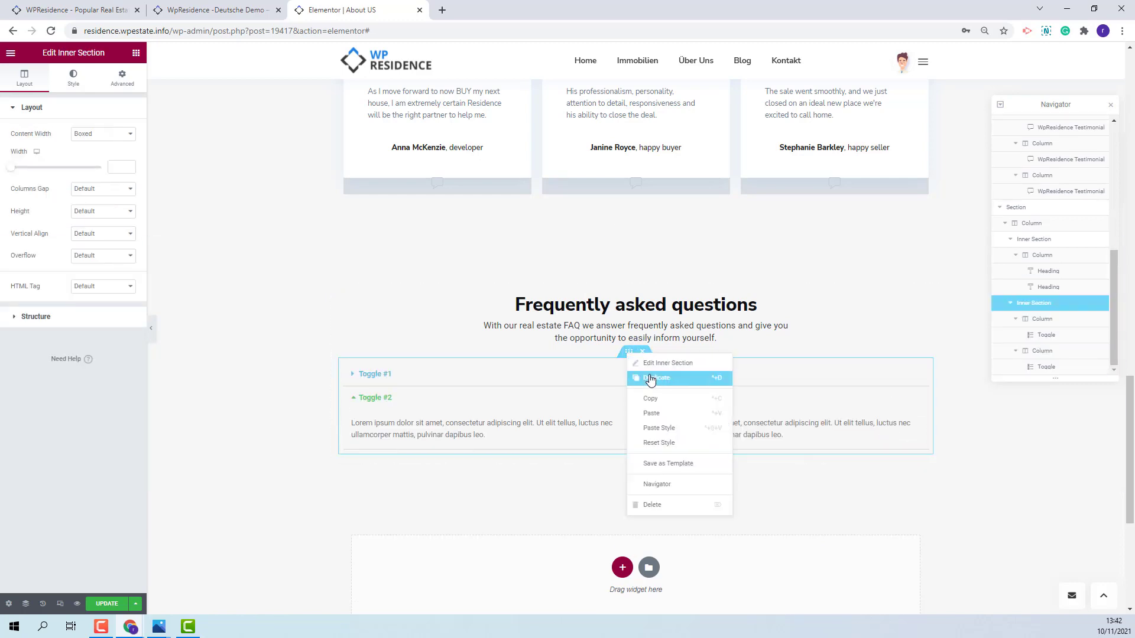
pyautogui.click(651, 379)
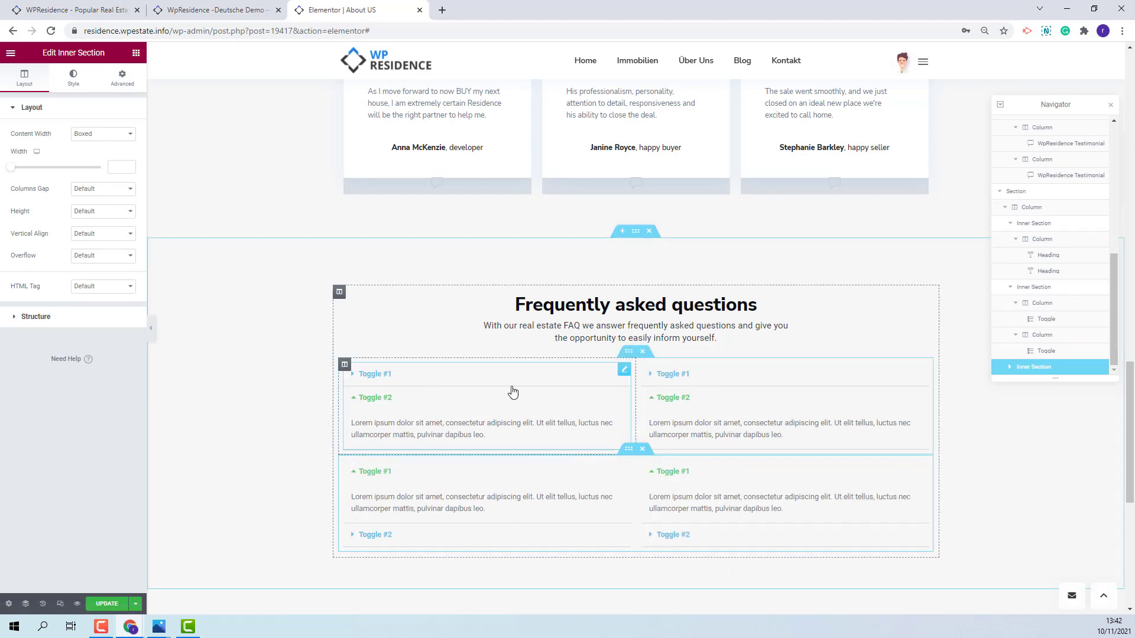
# - Paste a real-estate question as the Toggle #1 title of the first toggle widget
pyautogui.click(380, 375)
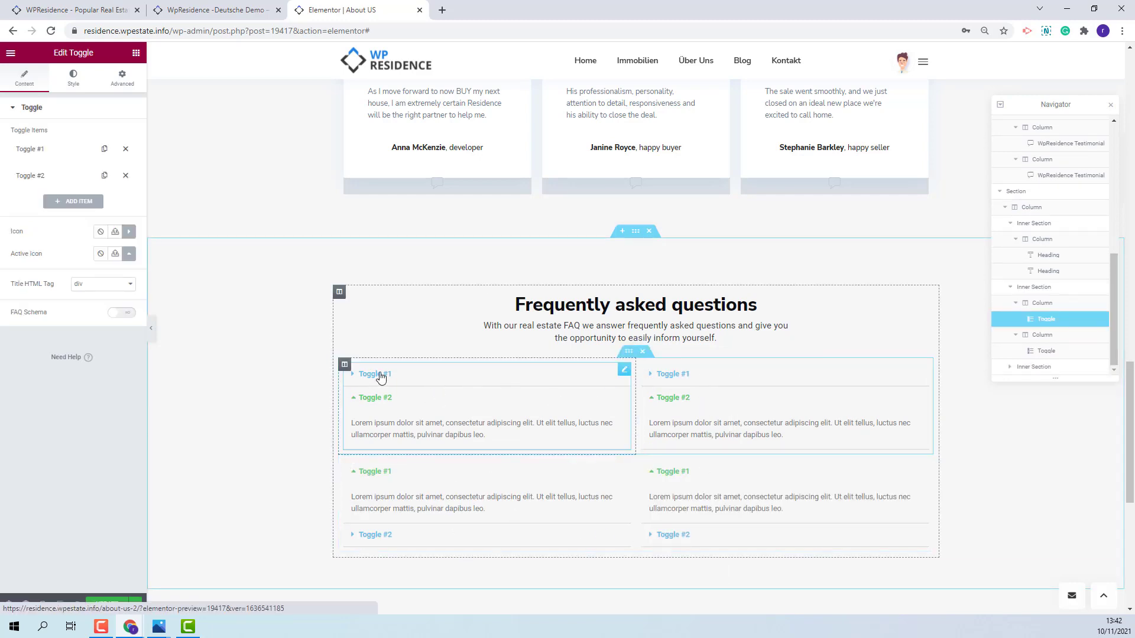
pyautogui.click(30, 149)
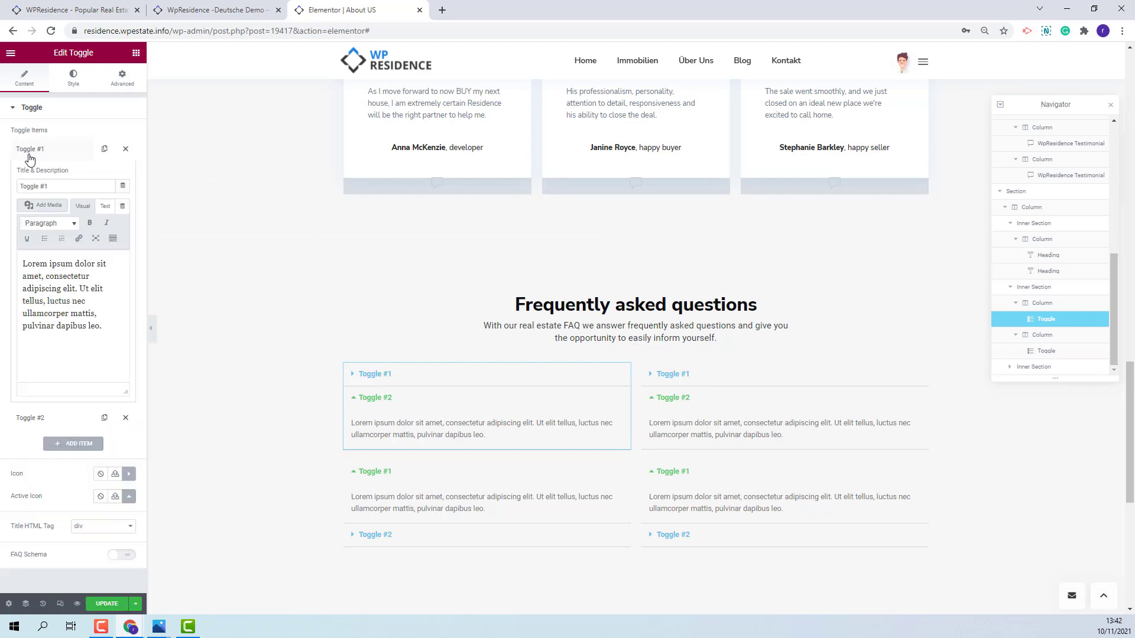
pyautogui.click(56, 183)
pyautogui.click(104, 330)
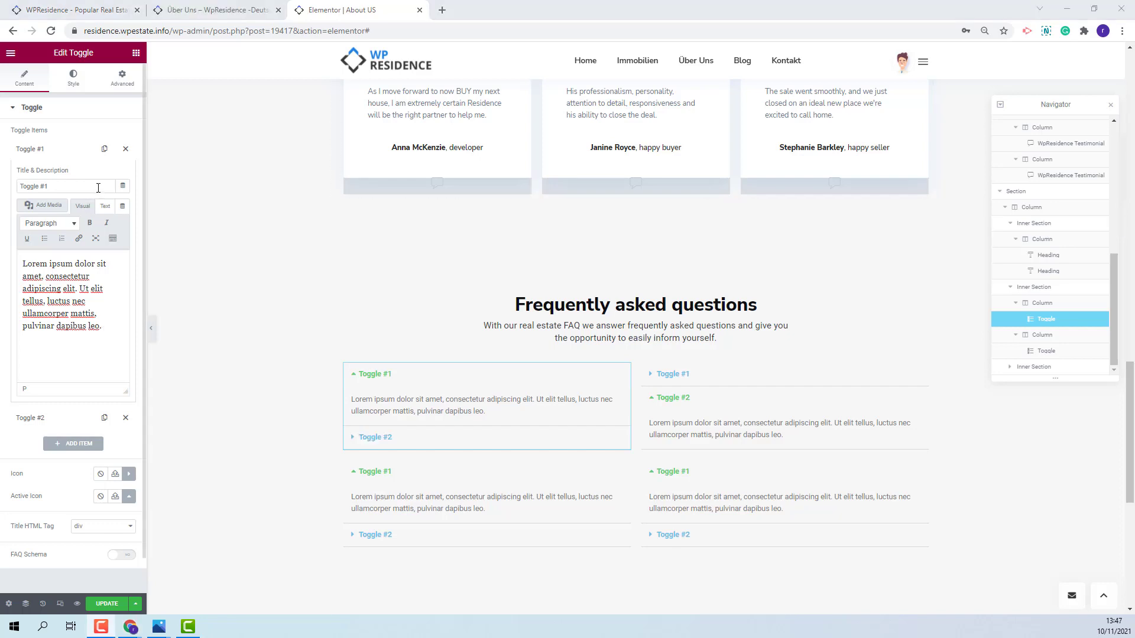
pyautogui.tripleClick(34, 186)
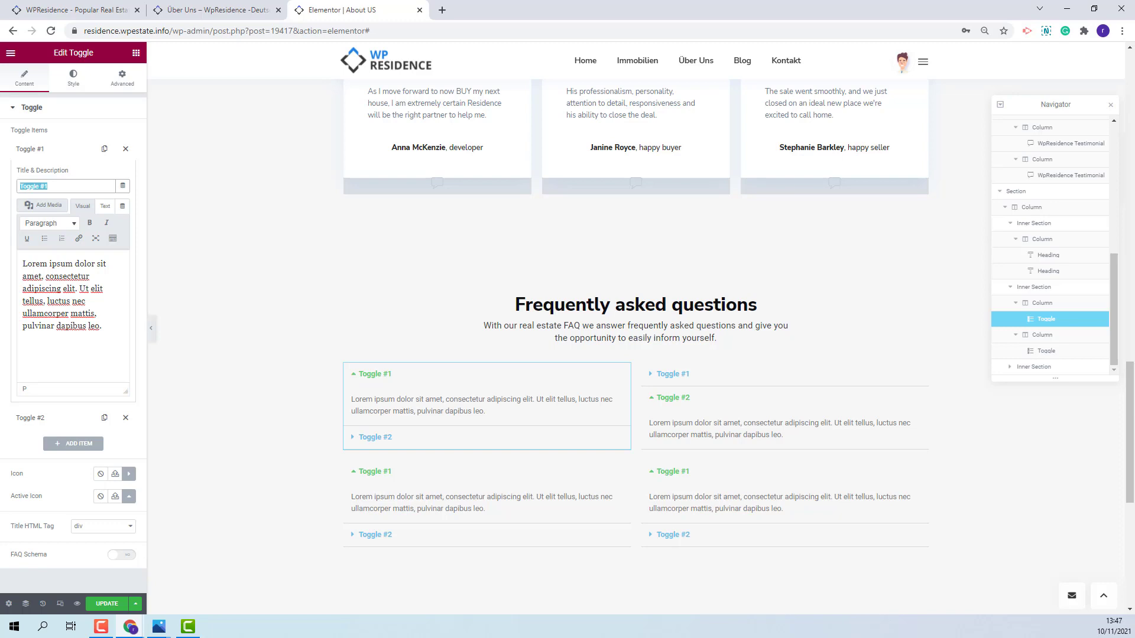
pyautogui.write('What Should Be Considered When Evaluating A Property?')
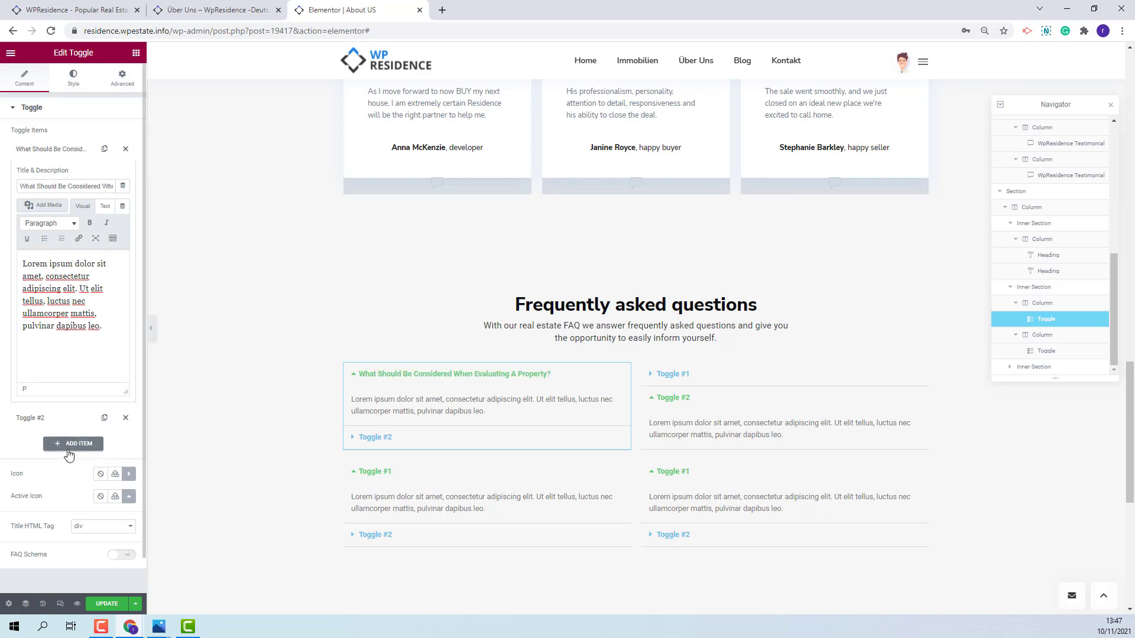
pyautogui.click(129, 474)
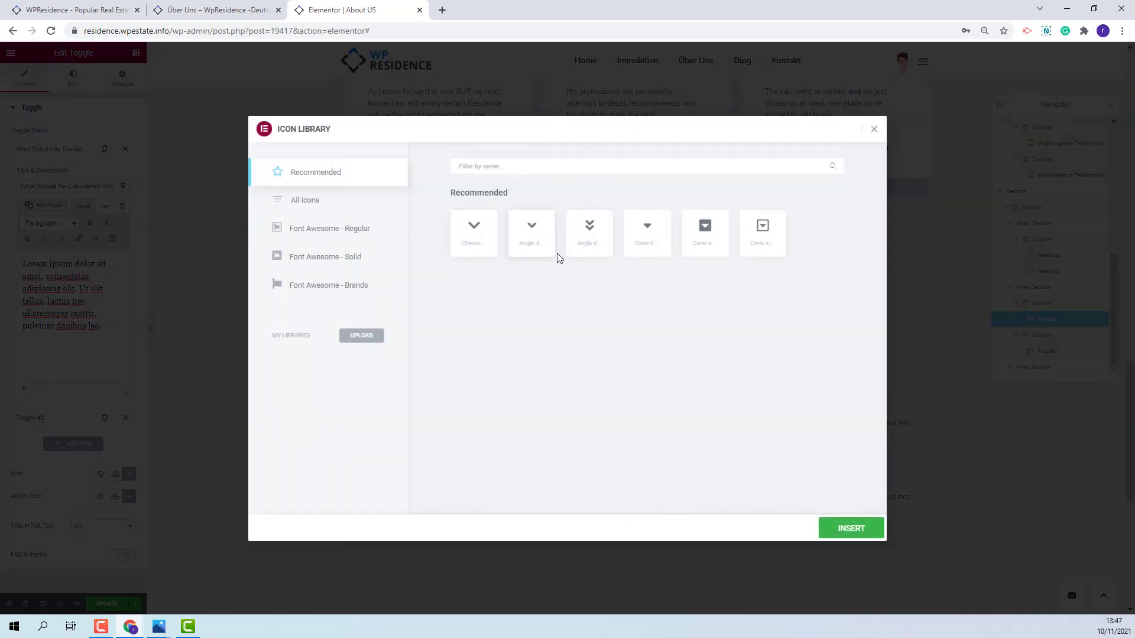
pyautogui.click(874, 129)
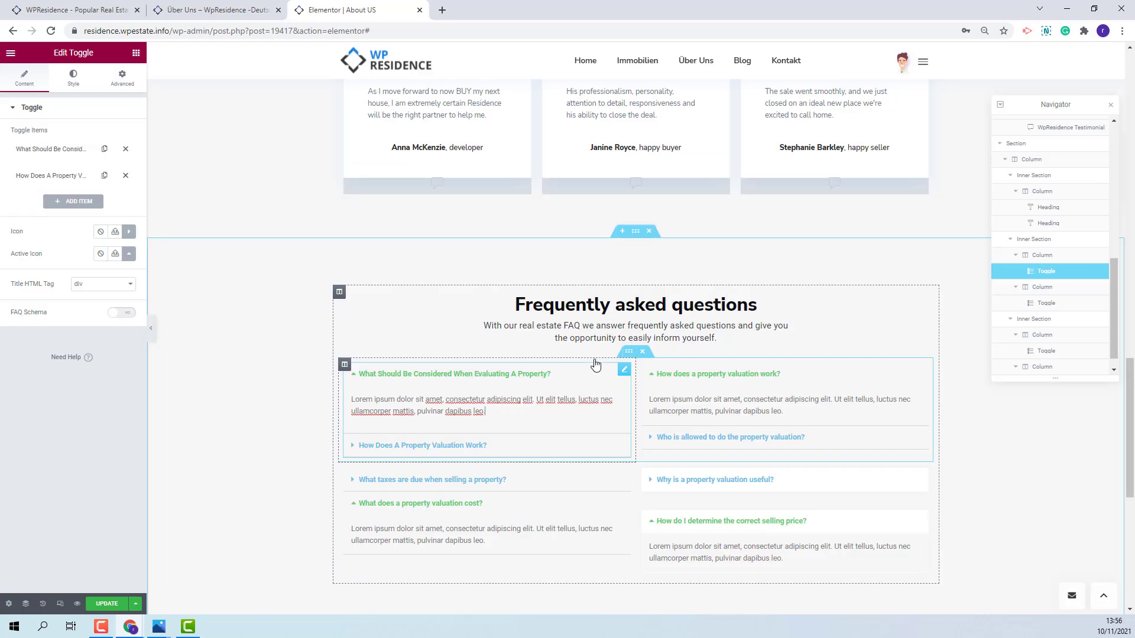
pyautogui.click(75, 83)
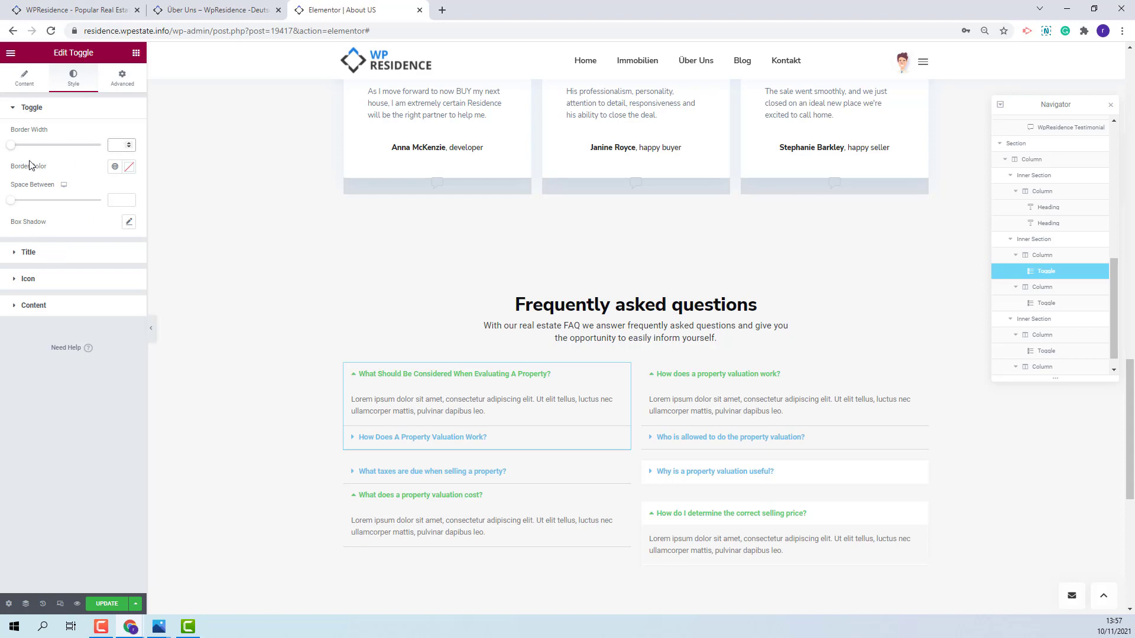
# - Set the toggle Border Width to 0 and Space Between to 34
pyautogui.write('0')
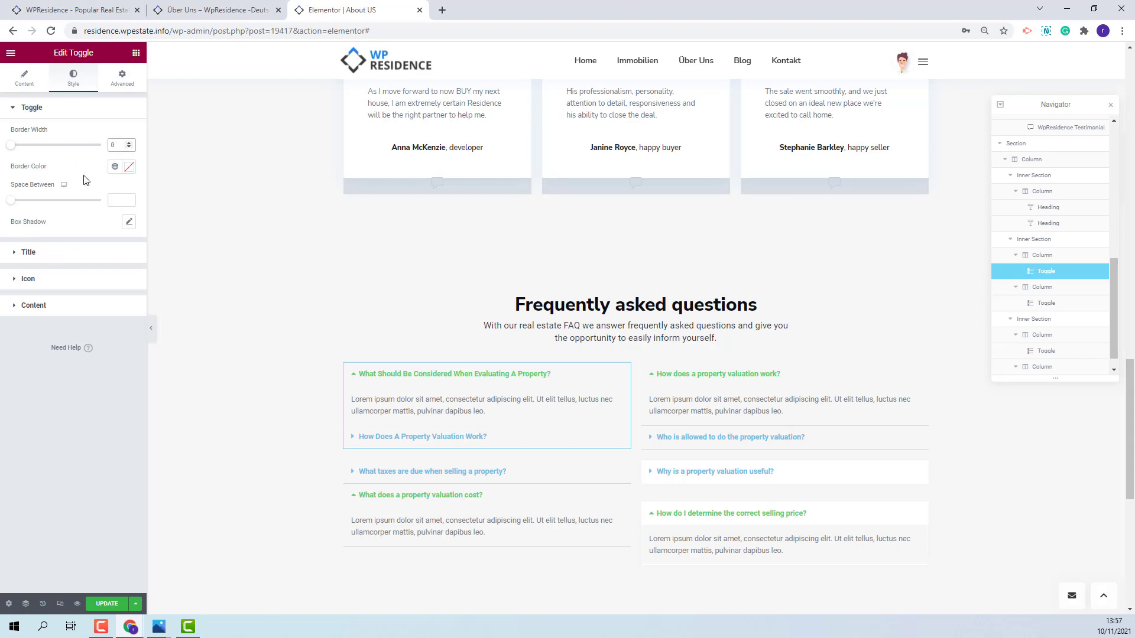
pyautogui.click(129, 167)
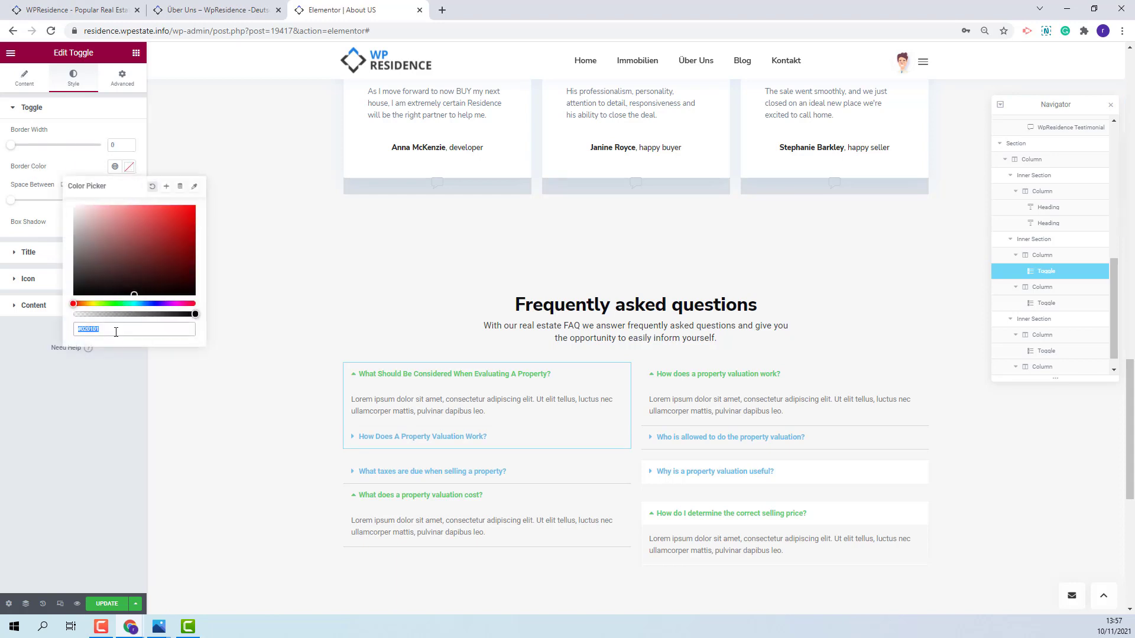
pyautogui.click(132, 296)
pyautogui.press('Escape')
pyautogui.click(123, 201)
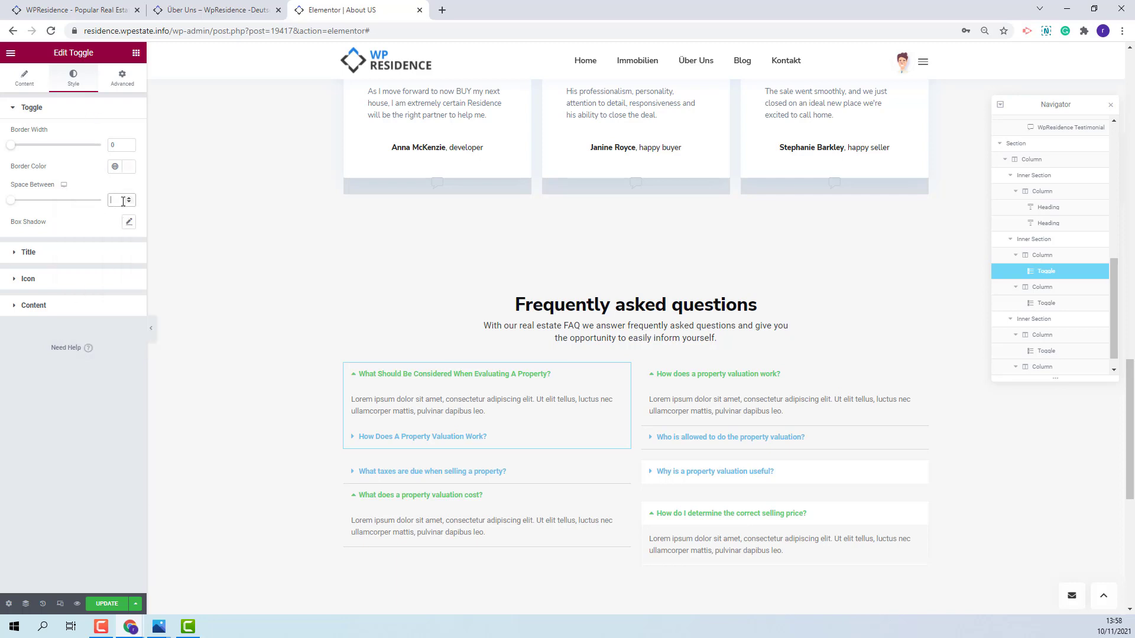
pyautogui.write('34')
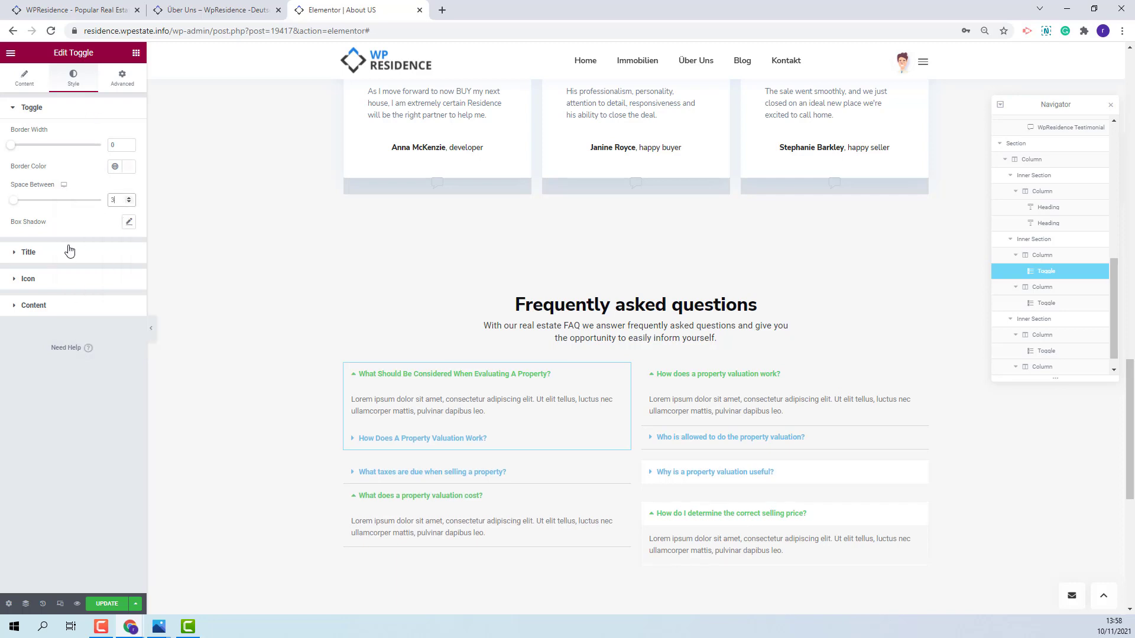
# - Add a box shadow with Blur 31 and Spread -1
pyautogui.click(129, 223)
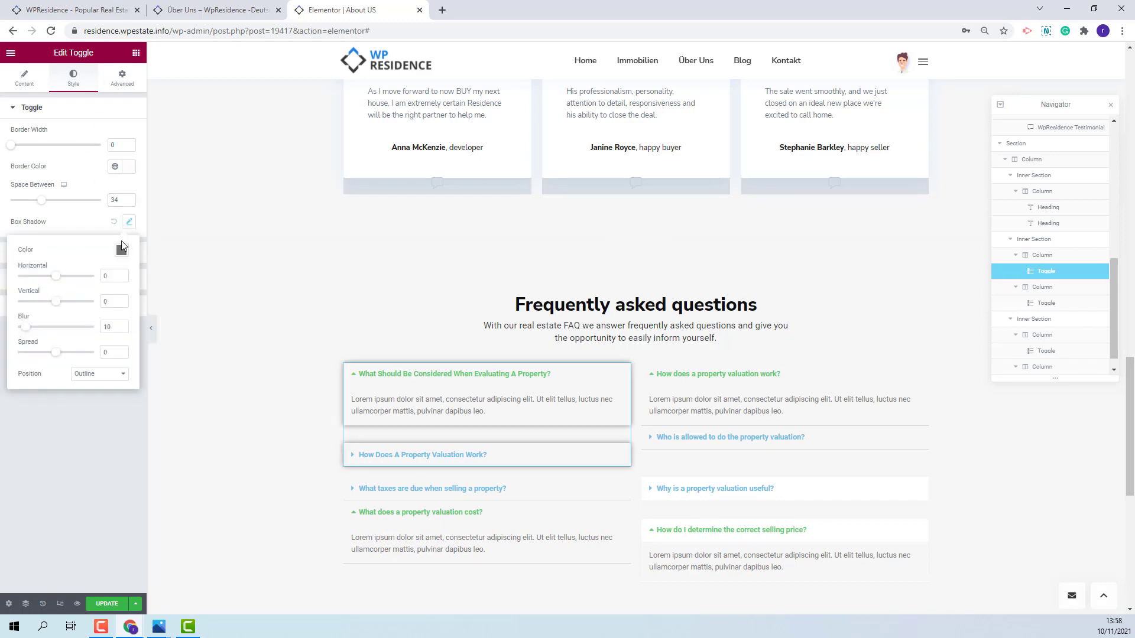
pyautogui.click(121, 251)
pyautogui.click(134, 445)
pyautogui.click(129, 221)
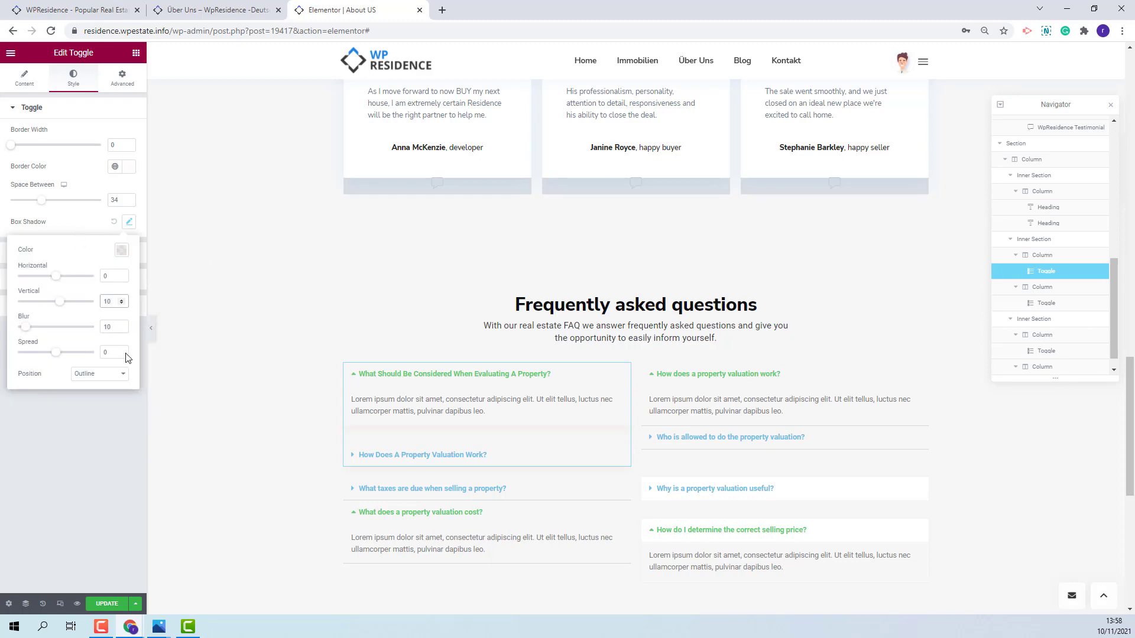
pyautogui.click(114, 327)
pyautogui.press('BackSpace')
pyautogui.press('BackSpace')
pyautogui.write('31')
pyautogui.click(121, 355)
pyautogui.click(35, 256)
pyautogui.click(35, 255)
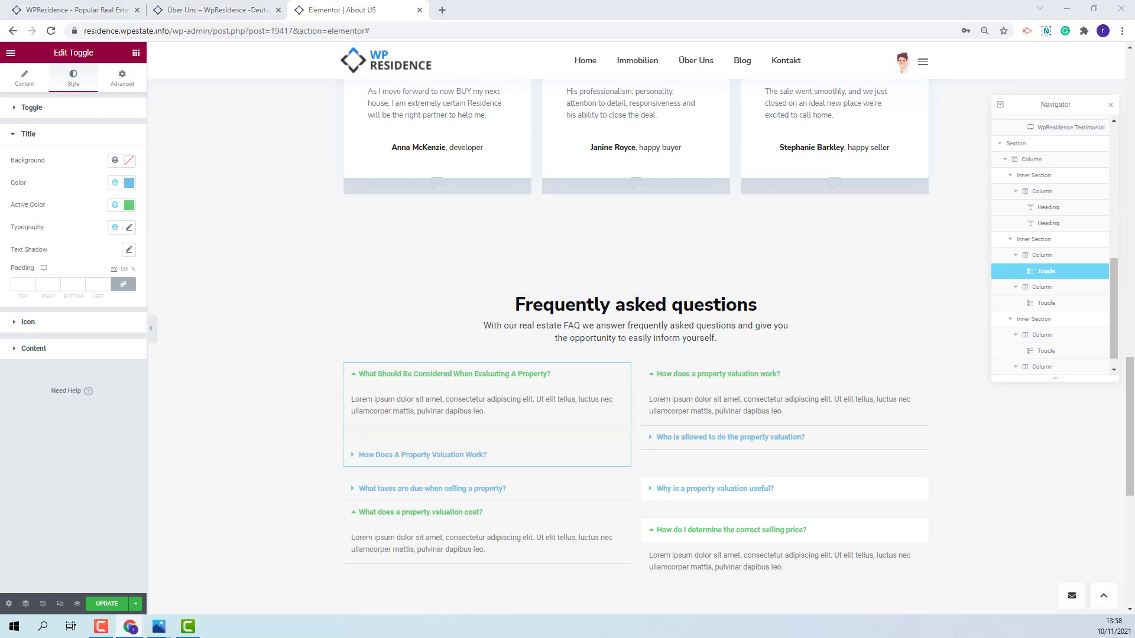
# - Give the titles a white #FFFFFF background with black normal and active text colour
pyautogui.click(130, 163)
pyautogui.click(109, 322)
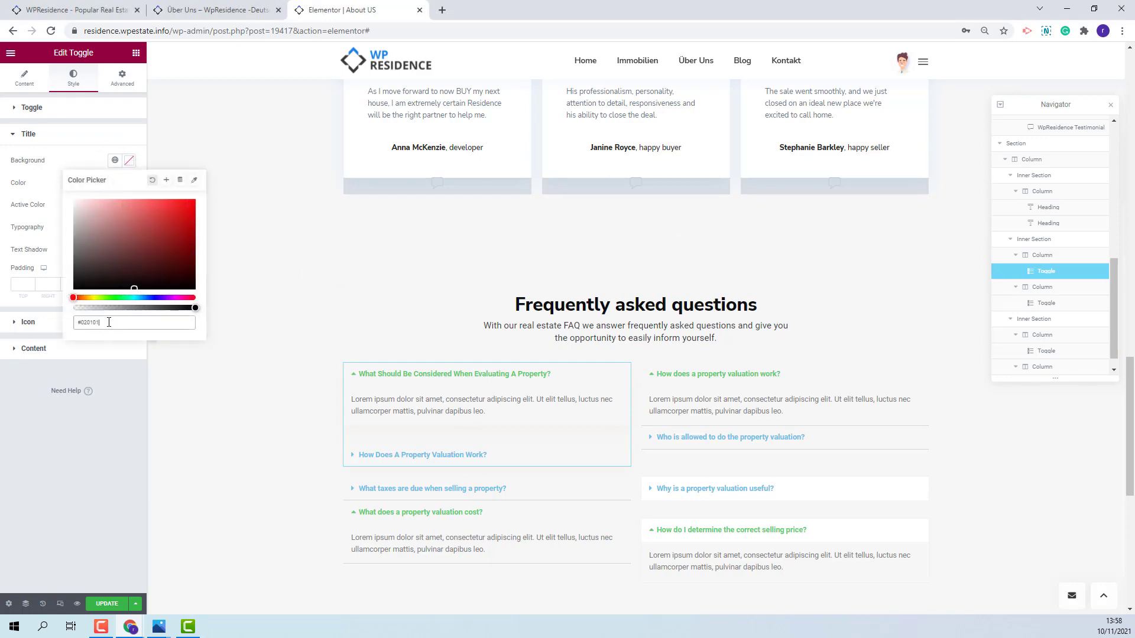
pyautogui.moveTo(108, 322); pyautogui.dragTo(50, 325)
pyautogui.write('#FFFFFF')
pyautogui.click(129, 183)
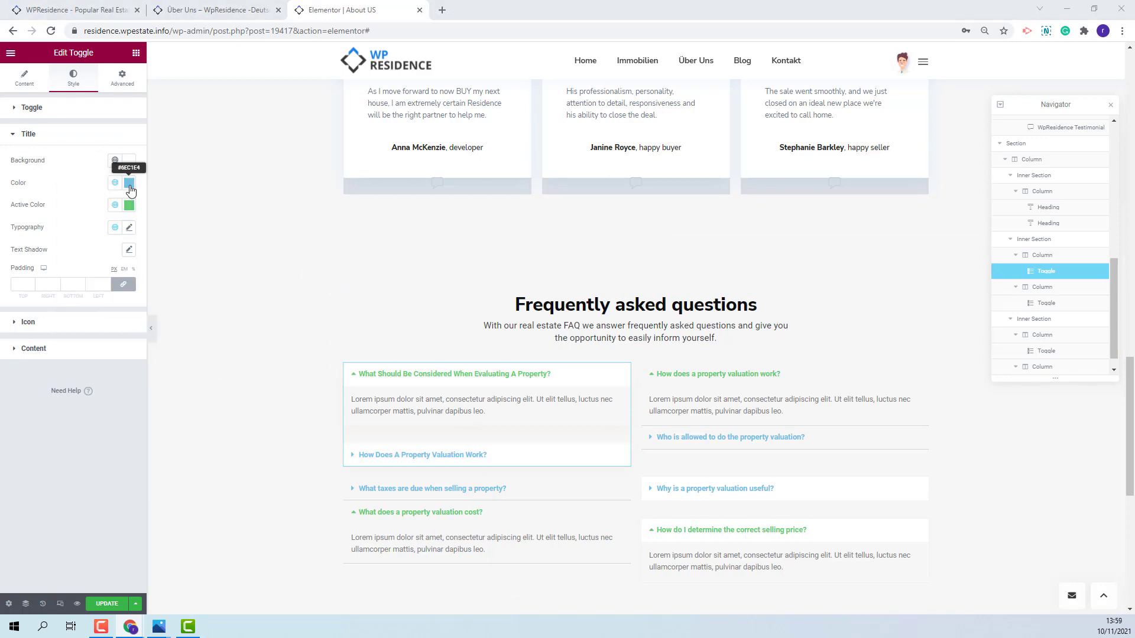
pyautogui.moveTo(104, 345); pyautogui.dragTo(12, 377)
pyautogui.hotkey('ctrl', 'v')
pyautogui.click(129, 205)
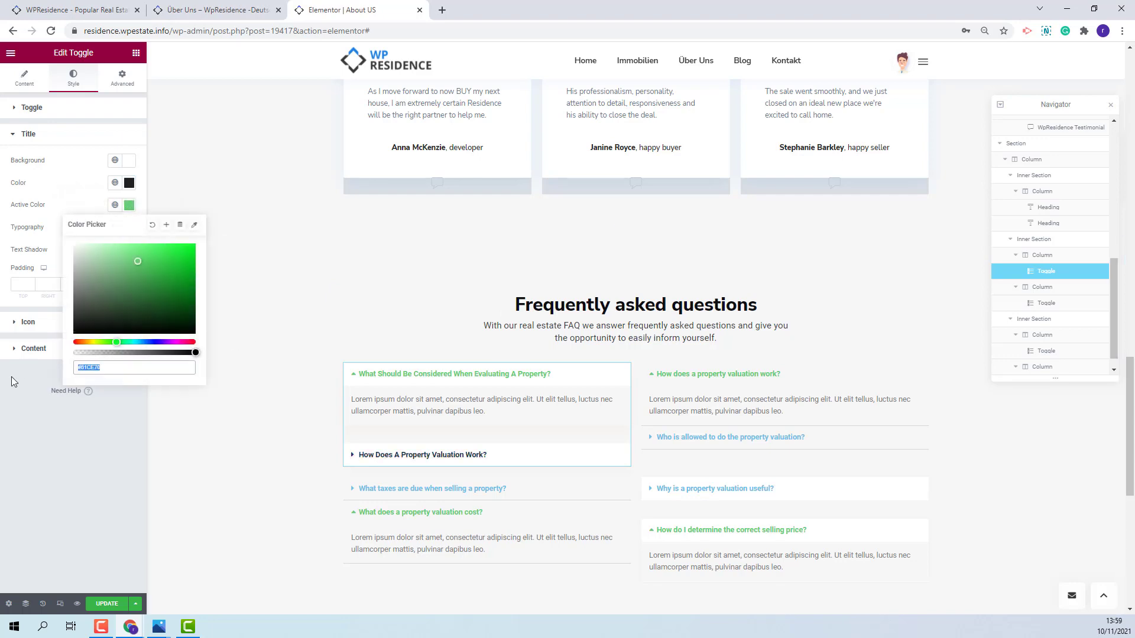
pyautogui.hotkey('ctrl', 'v')
pyautogui.click(276, 337)
# - Set the title typography to Roboto, size 18, Capitalize transform
pyautogui.click(128, 229)
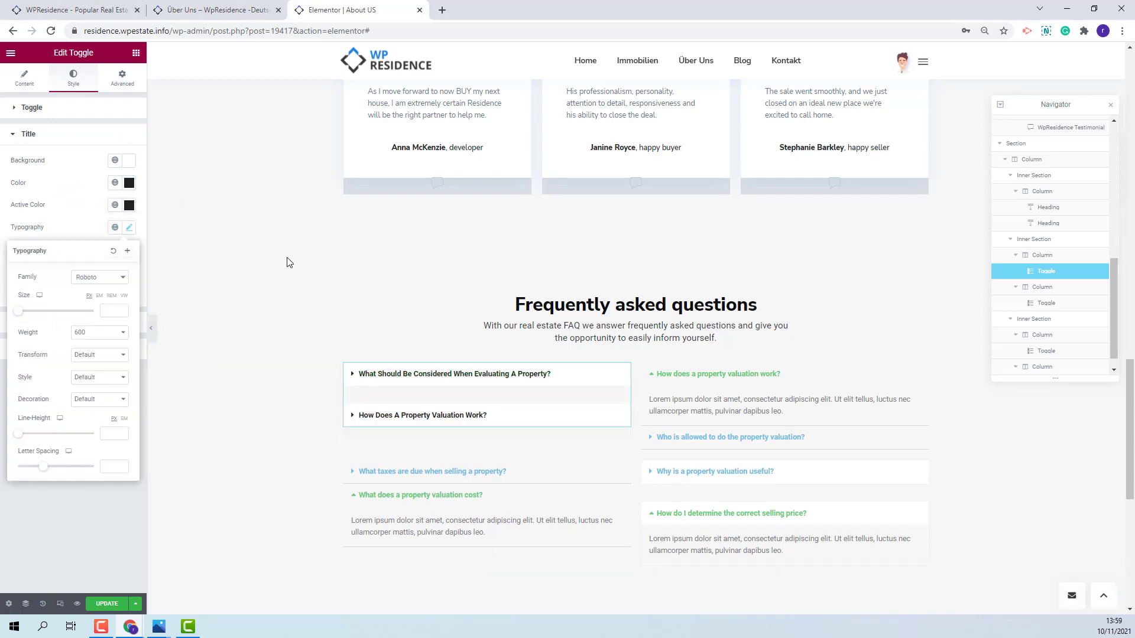
pyautogui.click(115, 281)
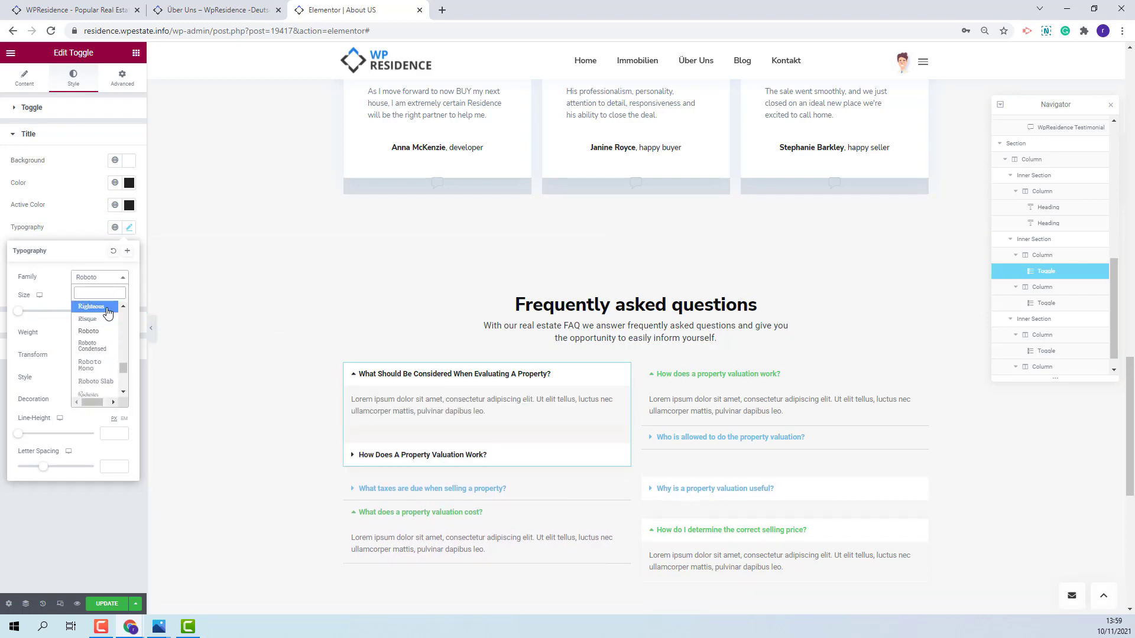
pyautogui.click(117, 331)
pyautogui.write('18')
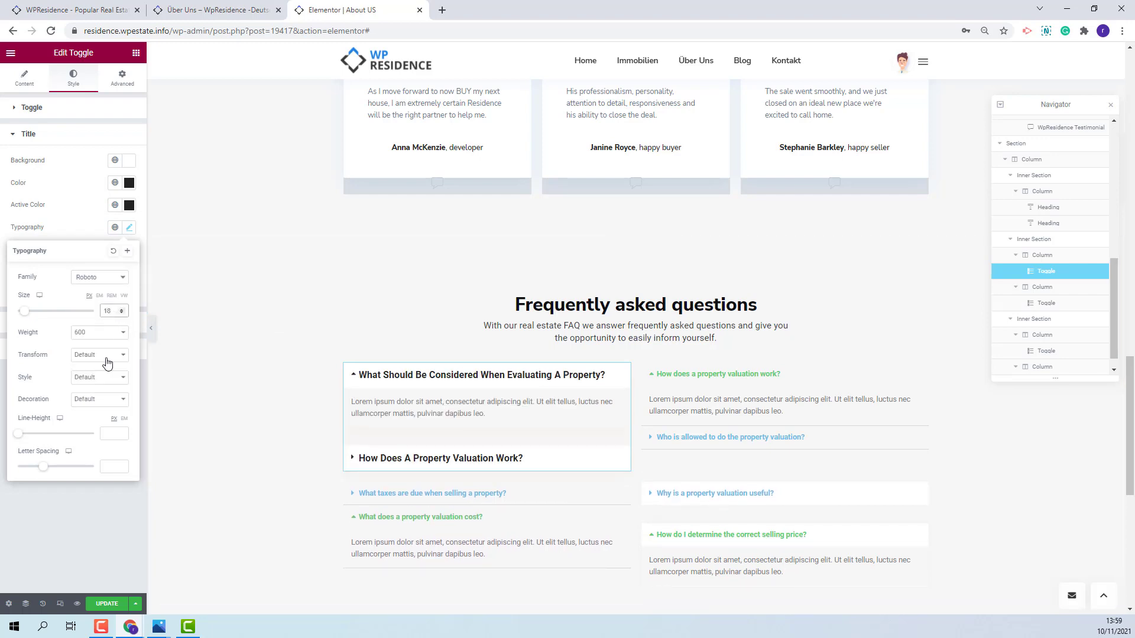
pyautogui.click(105, 355)
pyautogui.click(98, 393)
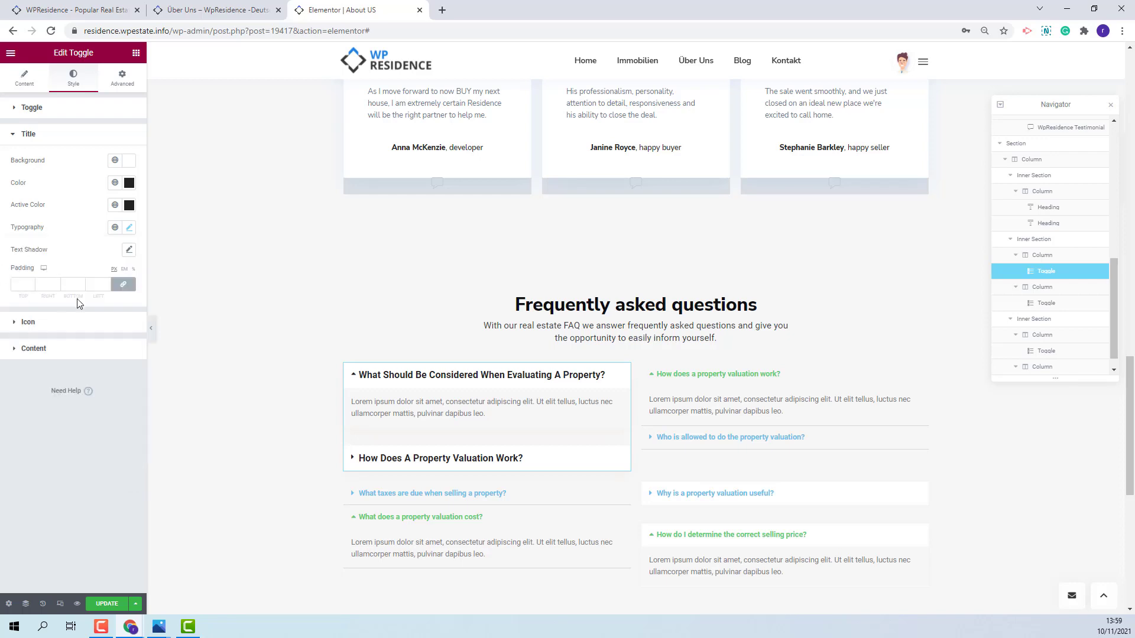
pyautogui.click(23, 284)
# - Enter title padding 20, align icons right, and colour them navy #011640 normally and active
pyautogui.write('20')
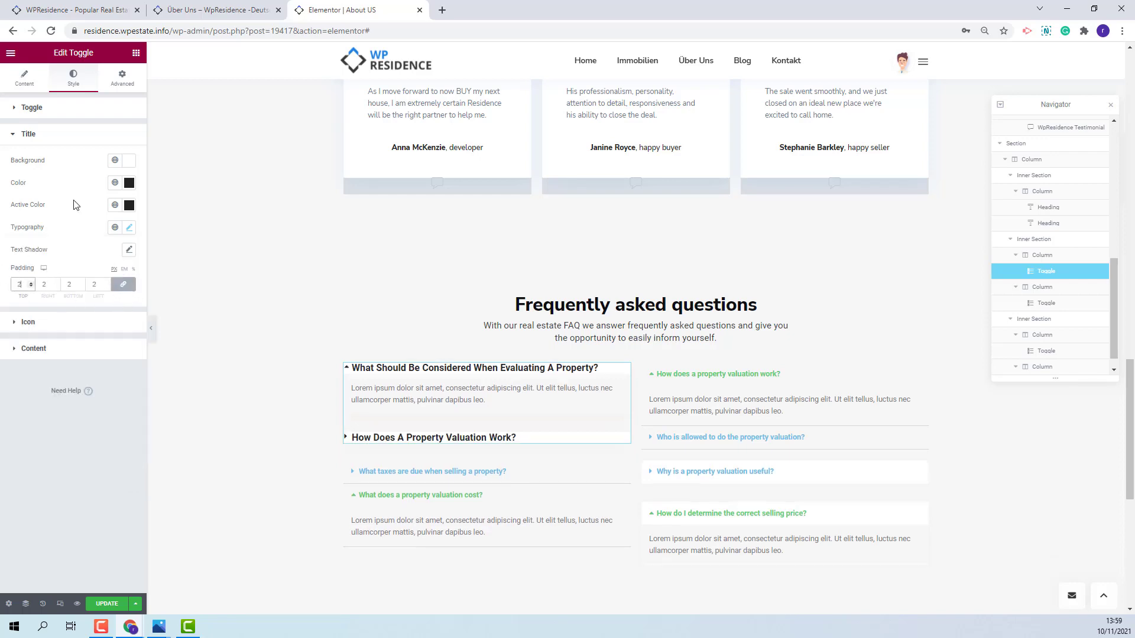
pyautogui.click(36, 322)
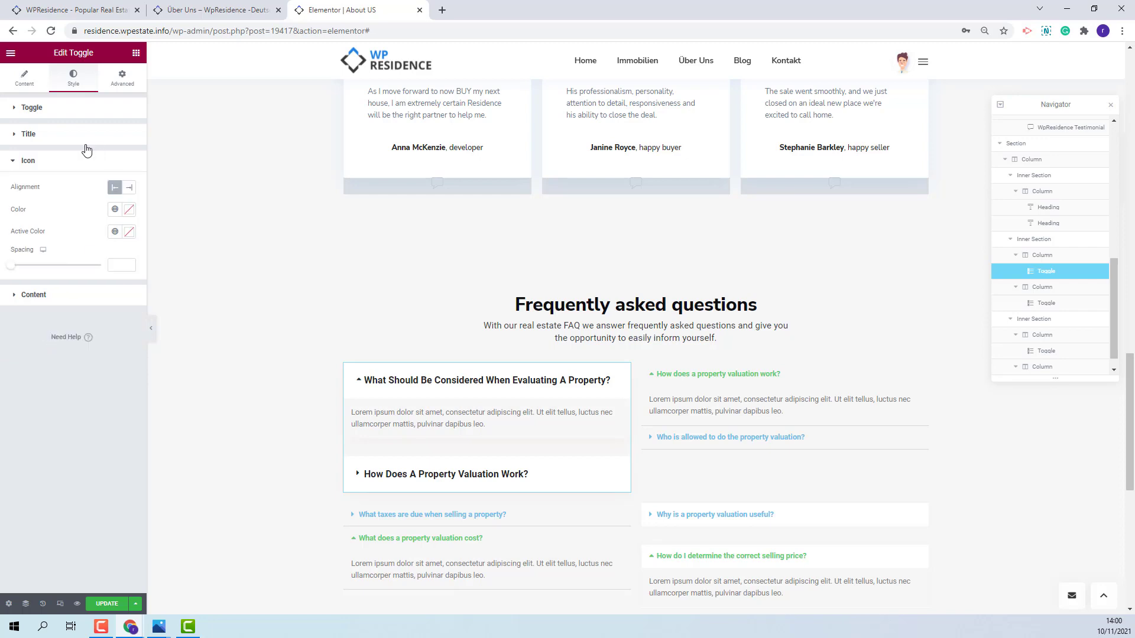
pyautogui.click(130, 189)
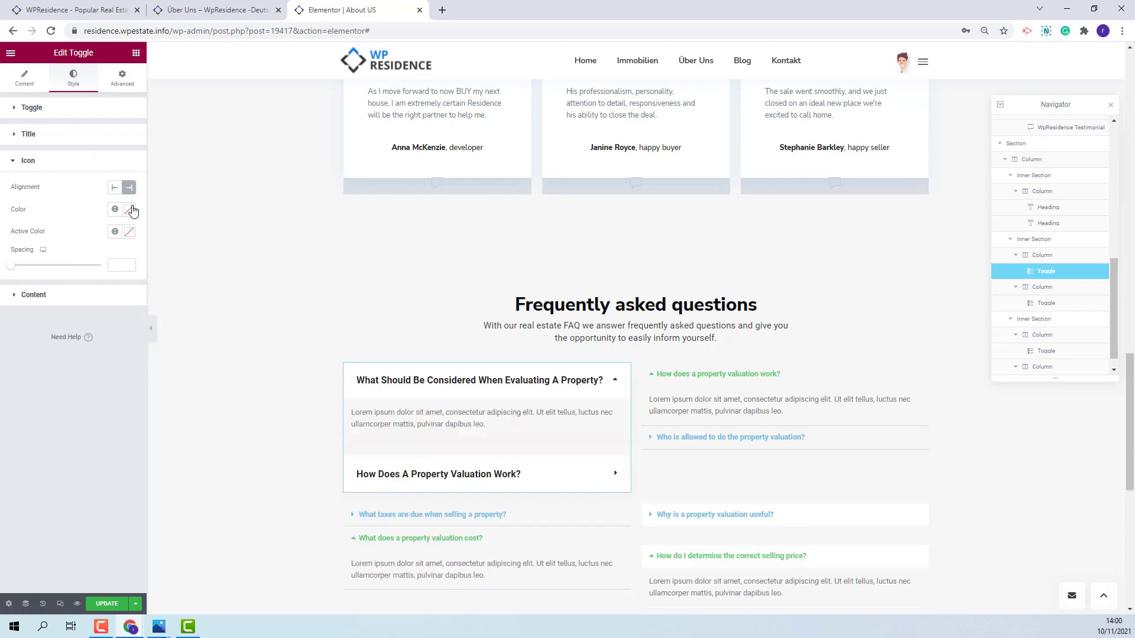
pyautogui.click(129, 210)
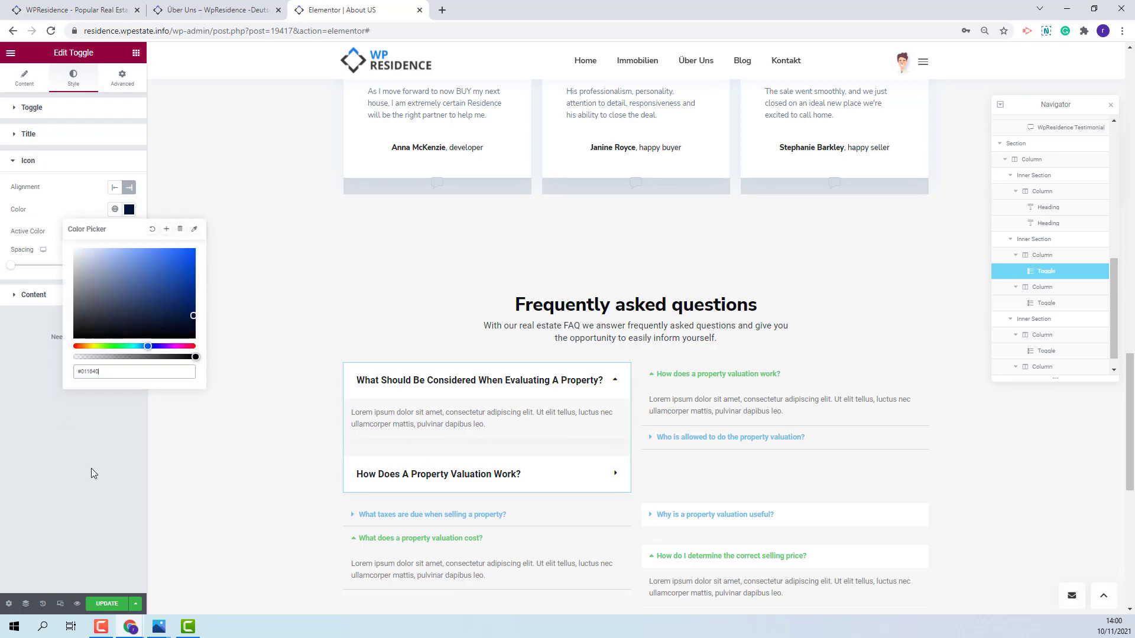
pyautogui.click(91, 540)
pyautogui.click(130, 232)
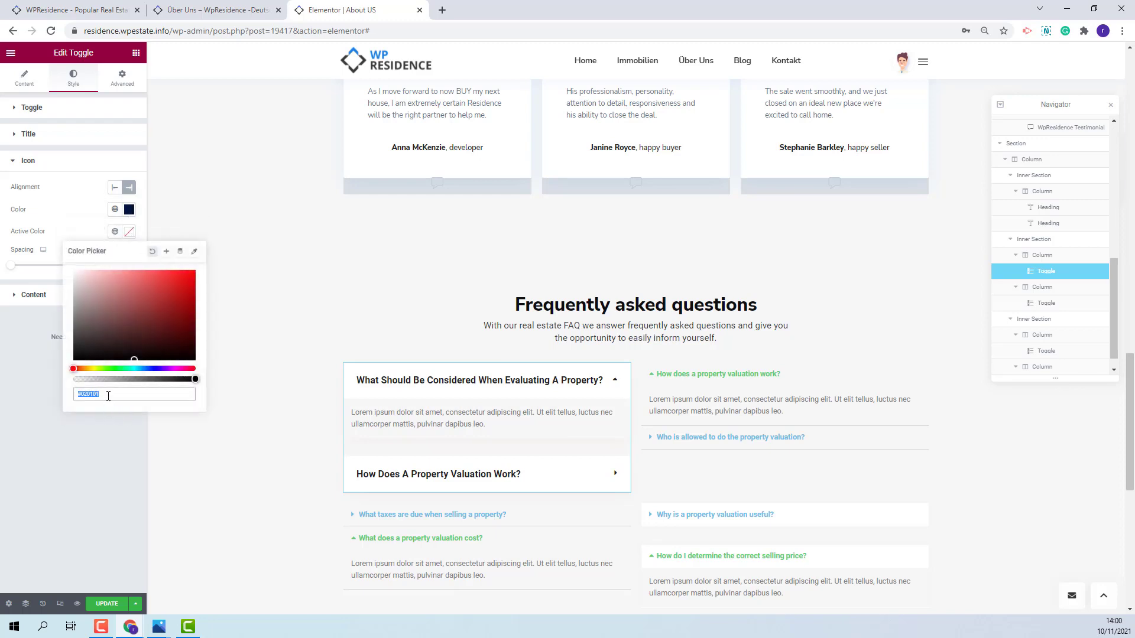
pyautogui.write('#011640')
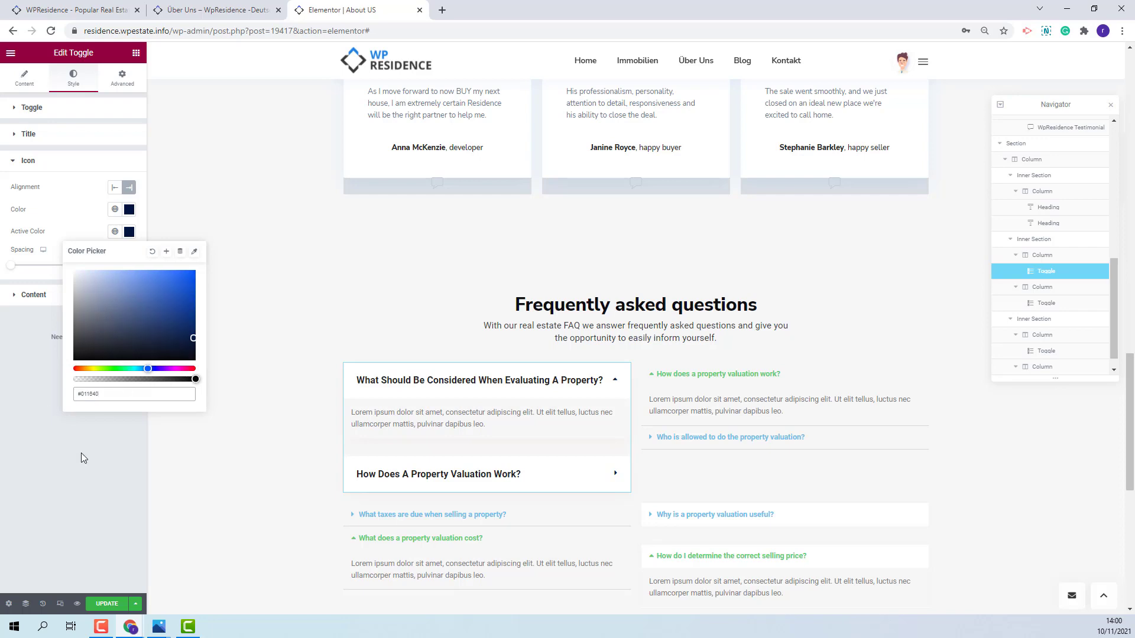
pyautogui.click(81, 456)
# - Set the answer text colour to grey-blue #5C727D
pyautogui.click(44, 298)
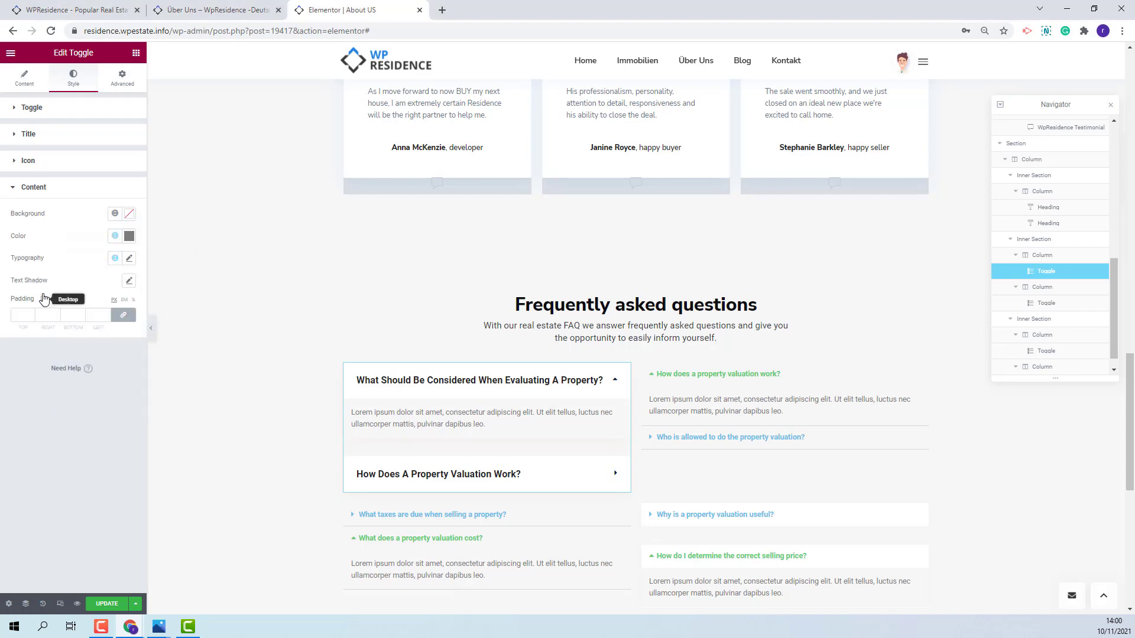
pyautogui.click(130, 236)
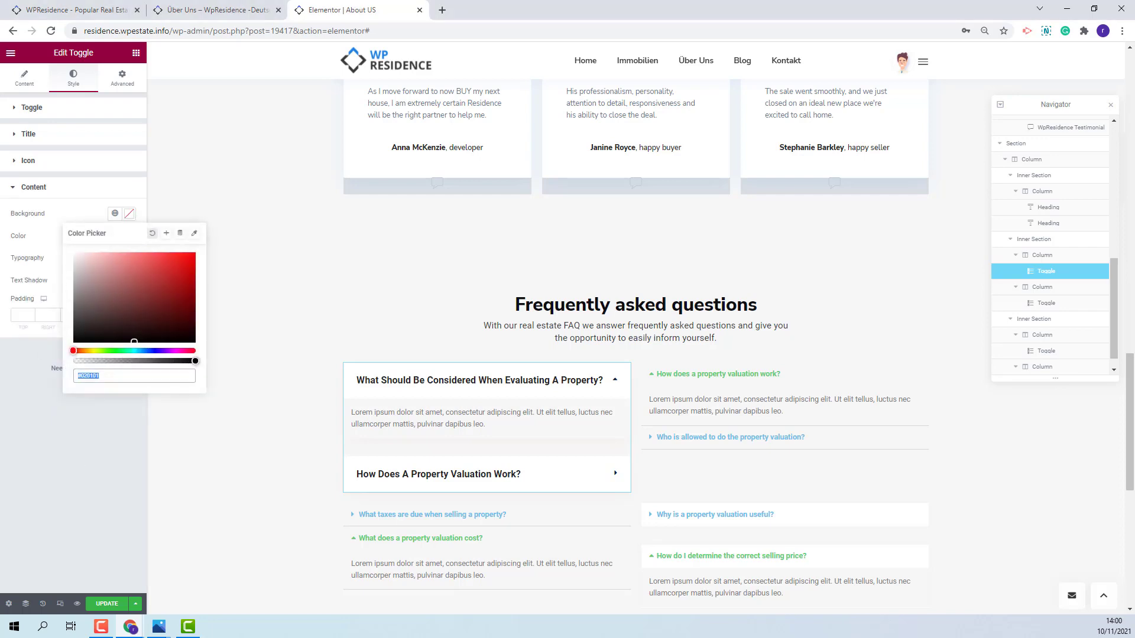
pyautogui.click(117, 397)
pyautogui.hotkey('ctrl', 'a')
pyautogui.write('#5C727D')
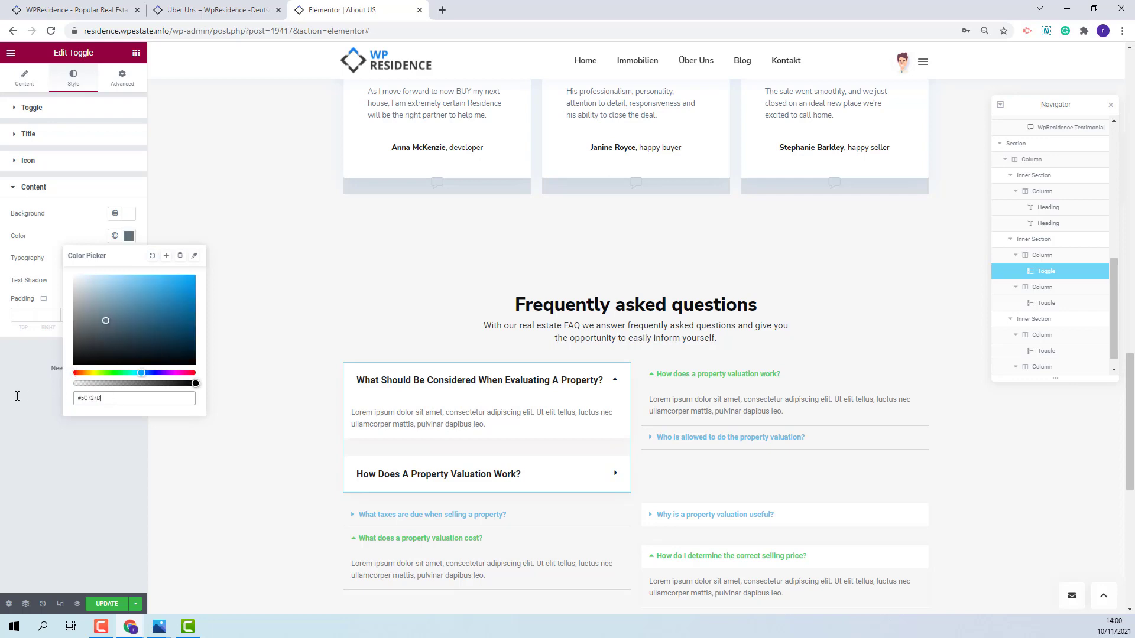
pyautogui.click(89, 511)
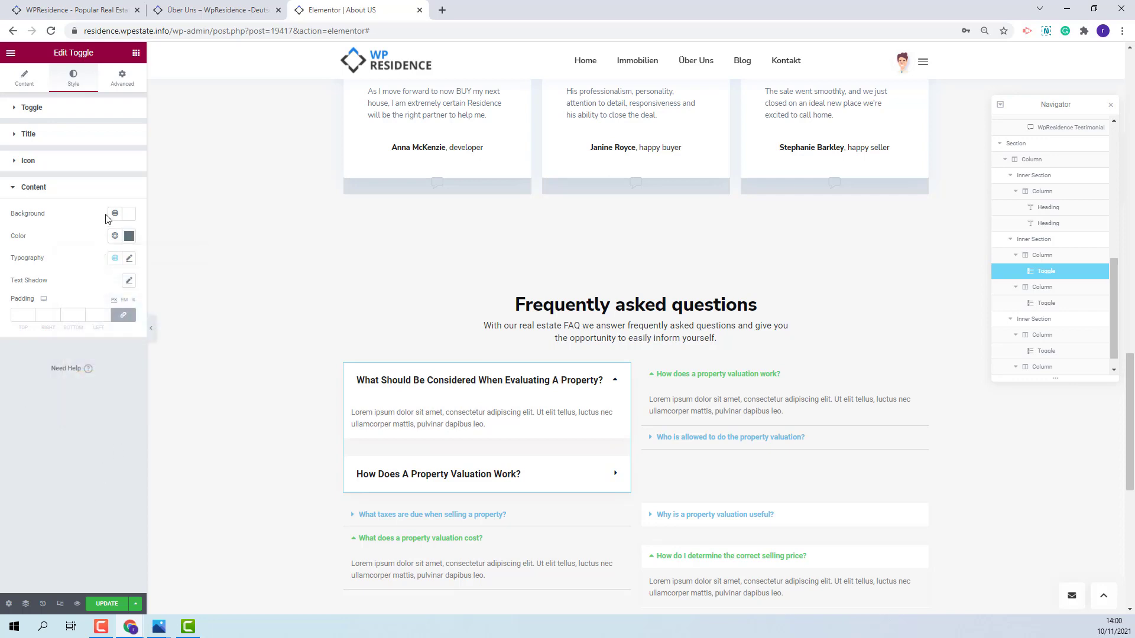
# - Make the answer text size 16 and Bold weight
pyautogui.click(129, 258)
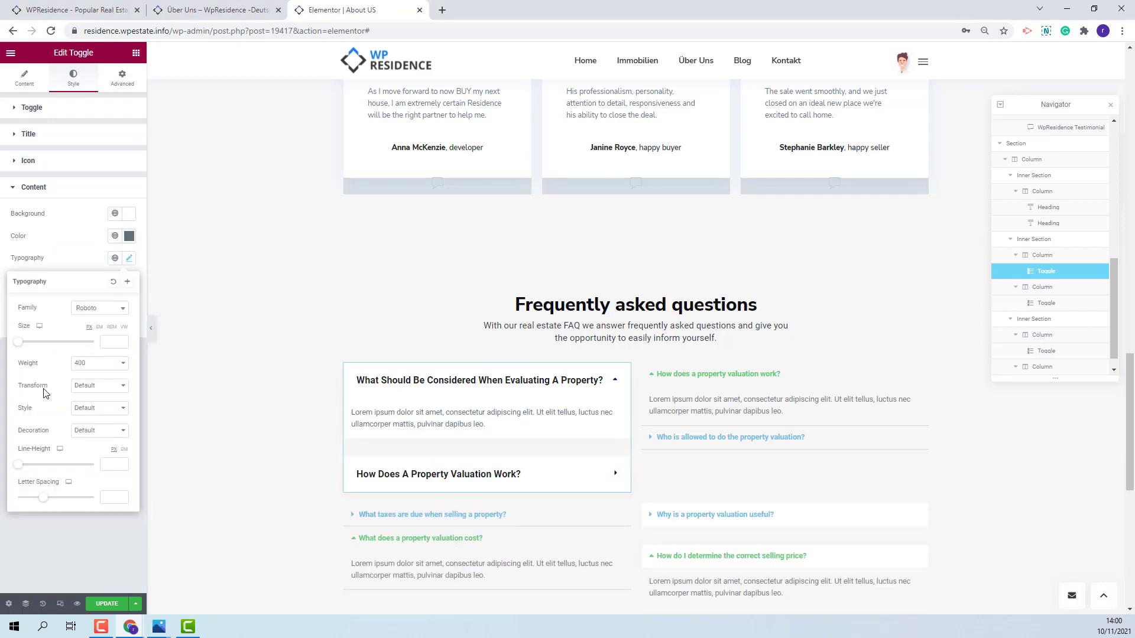
pyautogui.click(113, 342)
pyautogui.write('16')
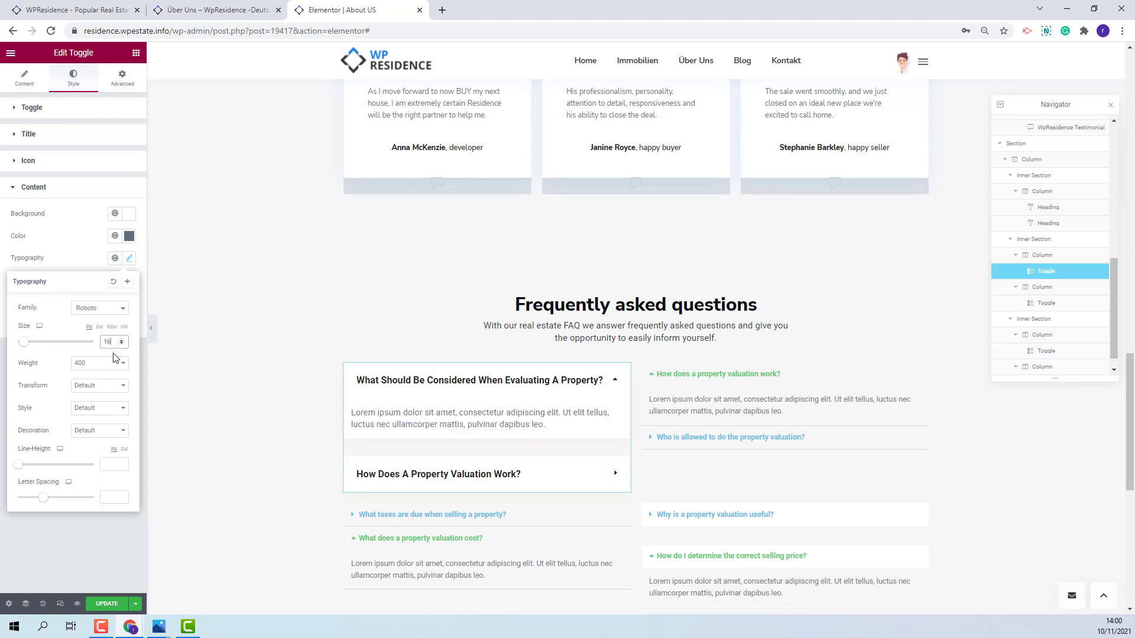
pyautogui.click(99, 363)
pyautogui.click(101, 467)
pyautogui.click(83, 260)
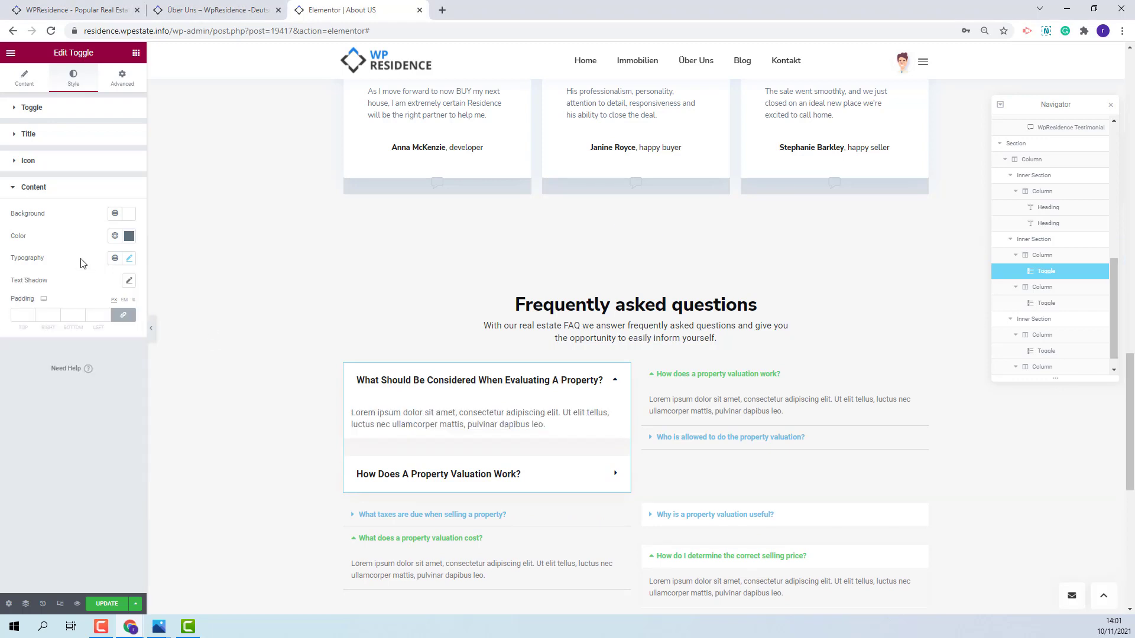
# - Set the answer padding to 25 on the right, bottom and left
pyautogui.moveTo(48, 315); pyautogui.dragTo(40, 314)
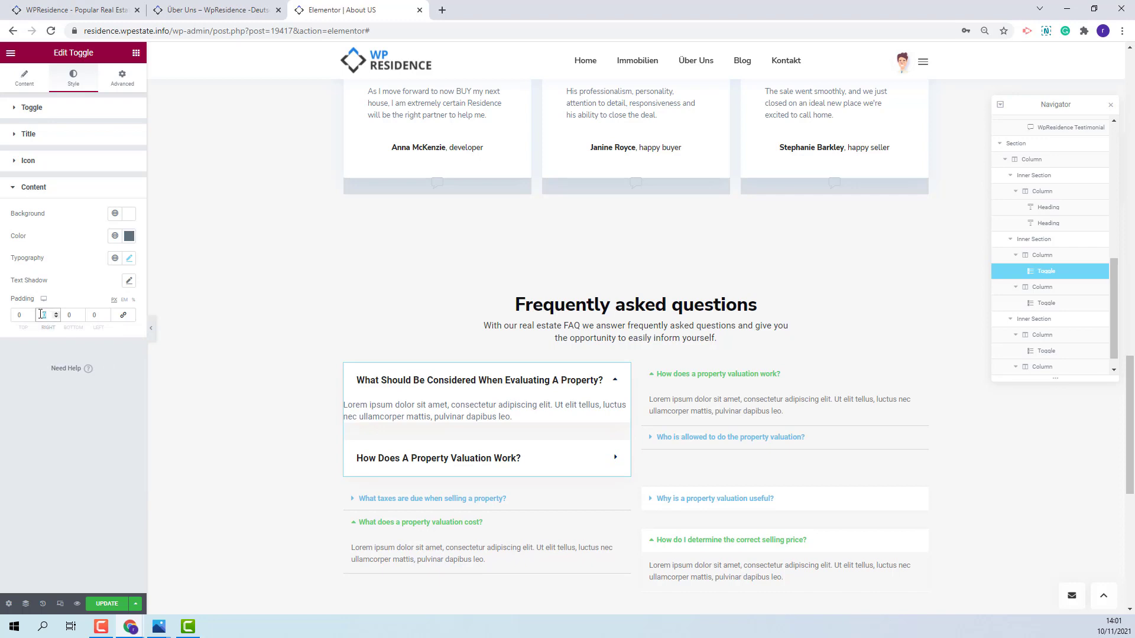
pyautogui.write('25')
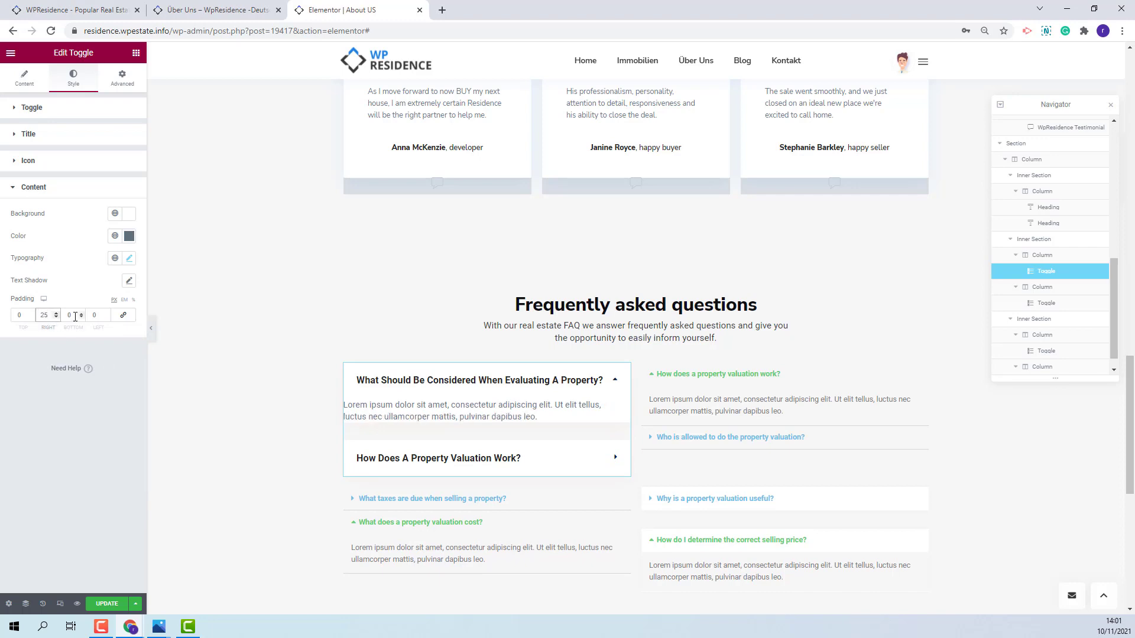
pyautogui.doubleClick(67, 315)
pyautogui.write('25')
pyautogui.doubleClick(91, 315)
pyautogui.write('25')
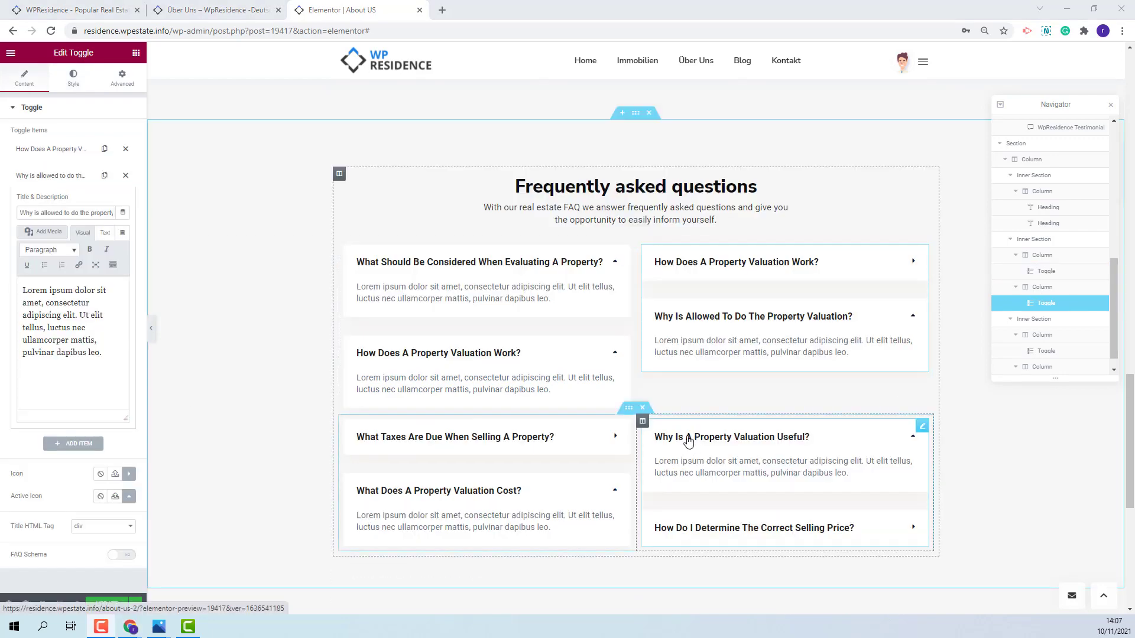
# - Scroll up and down the page to review the styled FAQ toggles and earlier sections
pyautogui.scroll(15, 689, 441)
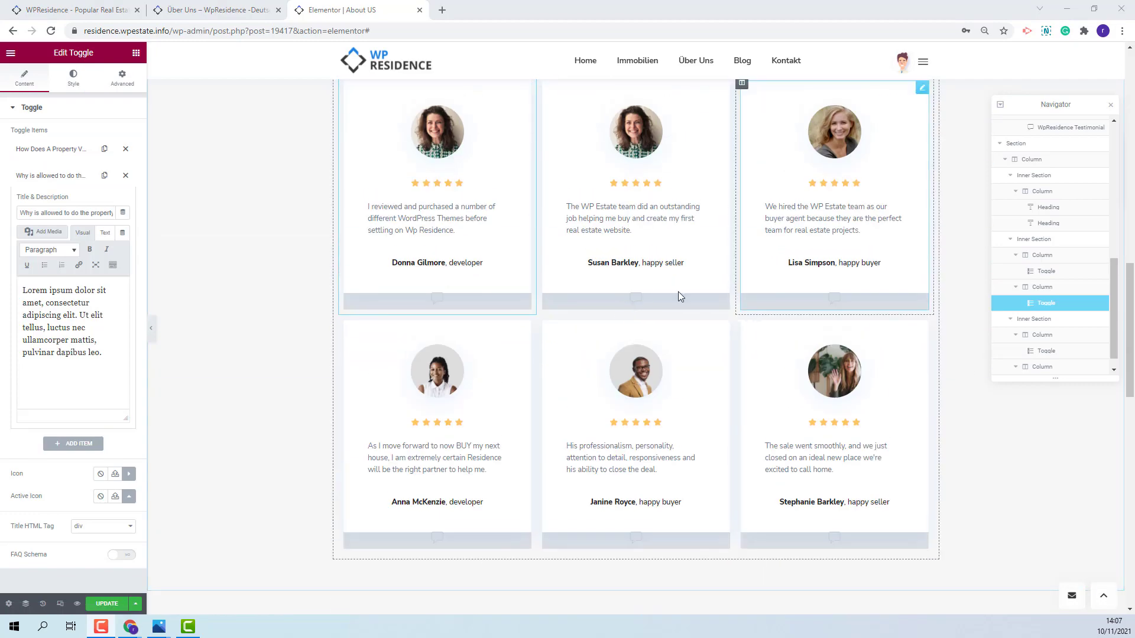
pyautogui.scroll(5, 630, 294)
pyautogui.scroll(-6, 627, 296)
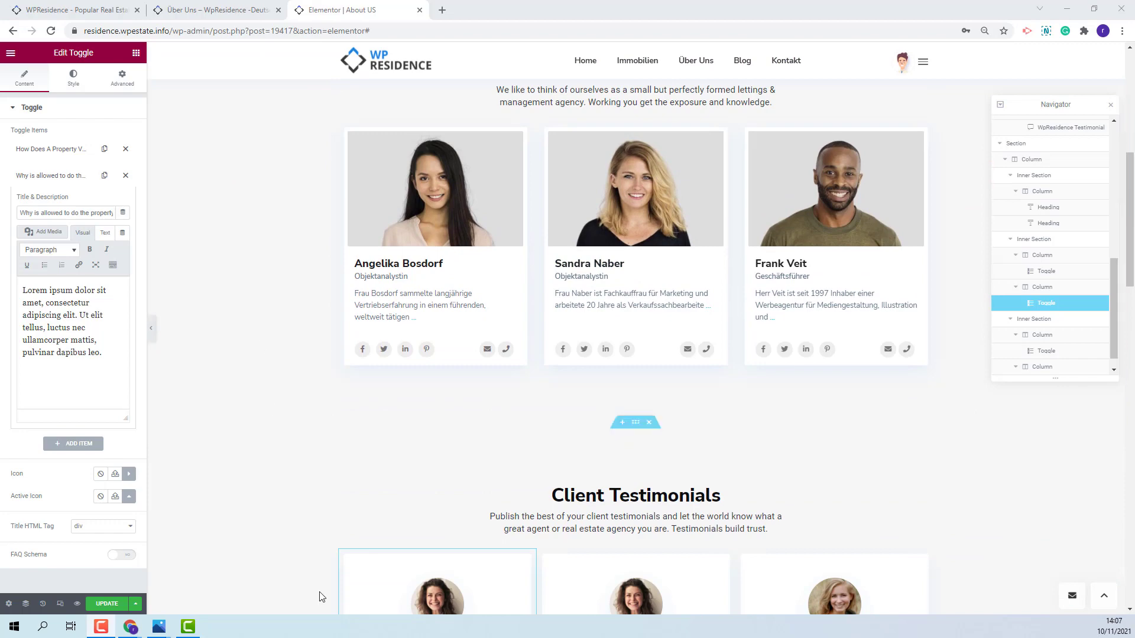
pyautogui.scroll(-3, 222, 320)
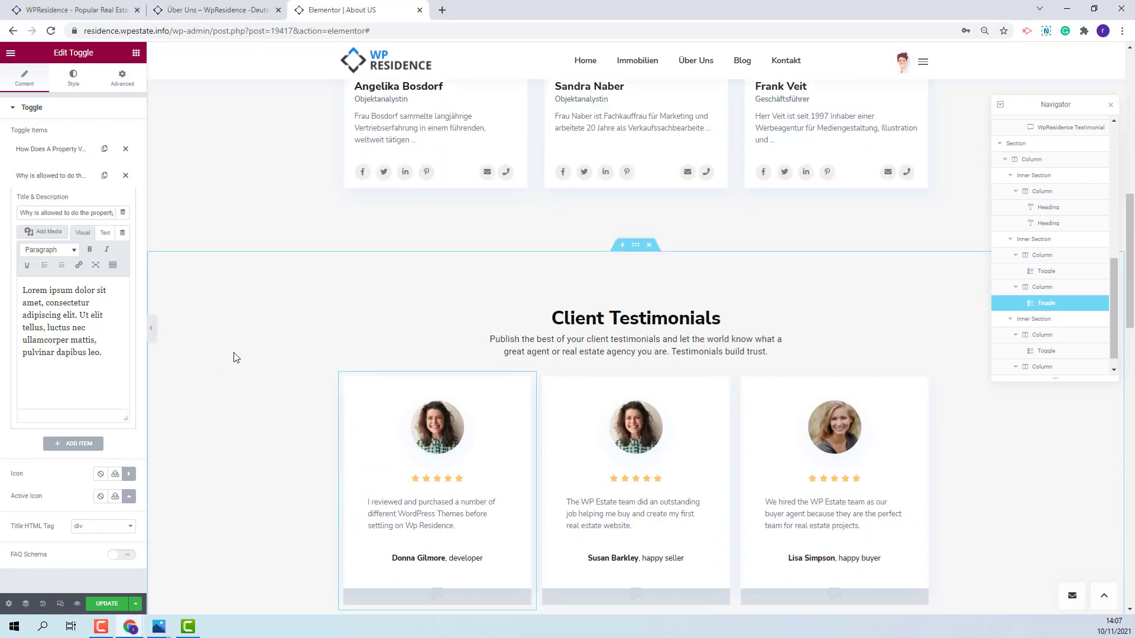
# - Select the Client Testimonials section in the Navigator
pyautogui.click(1016, 139)
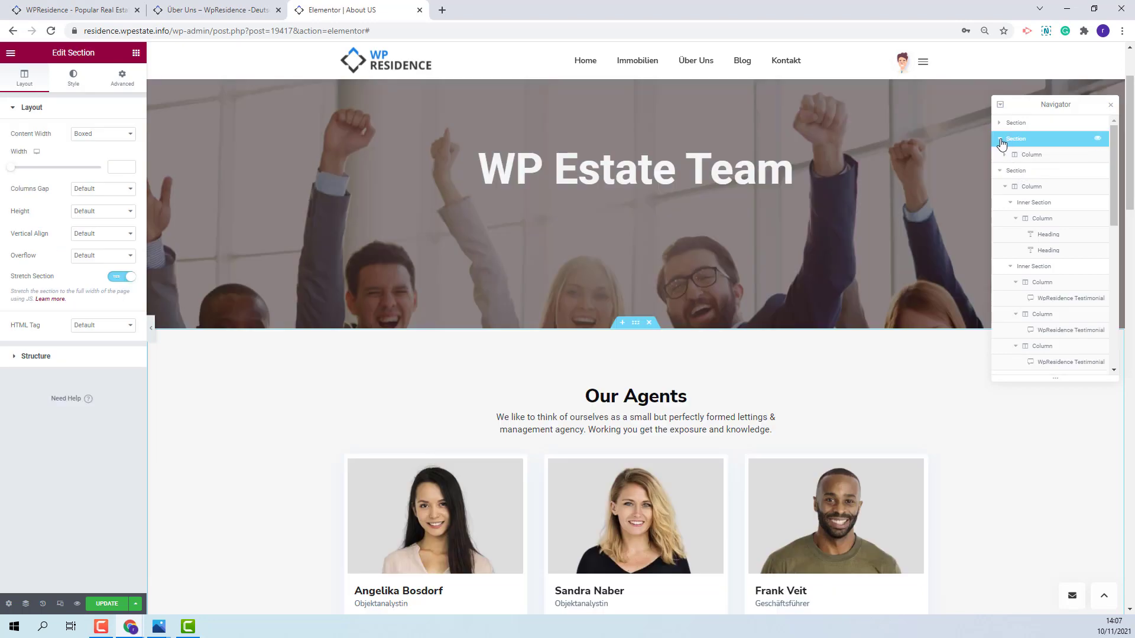
pyautogui.click(1000, 139)
pyautogui.click(1007, 158)
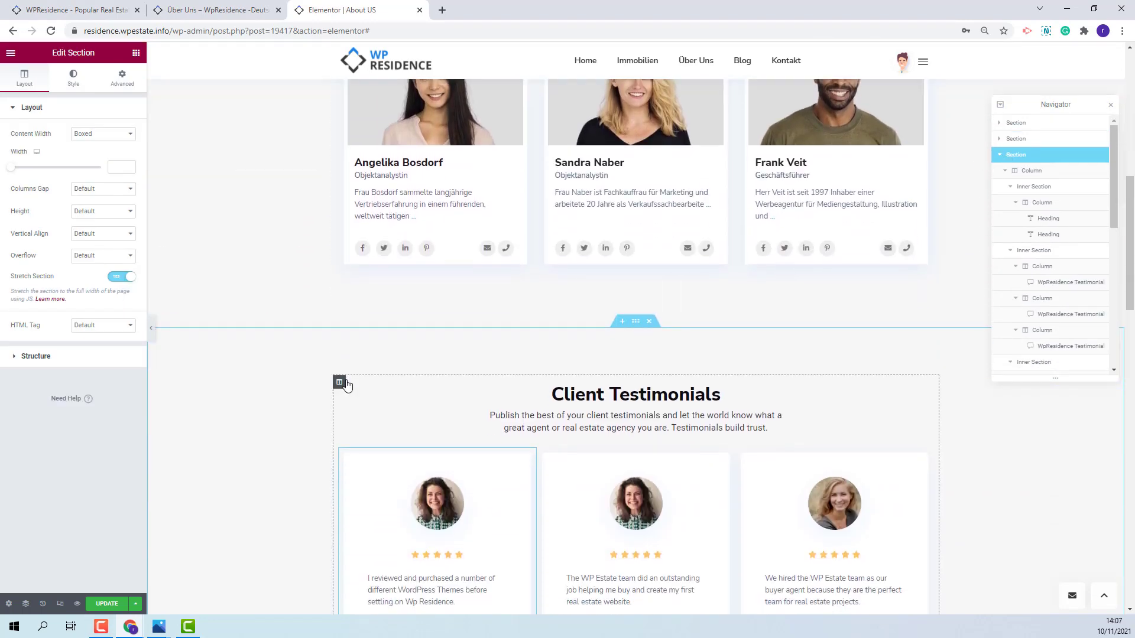
# - Give the section a classic white #FFFFFF background and save the page with Update
pyautogui.click(86, 83)
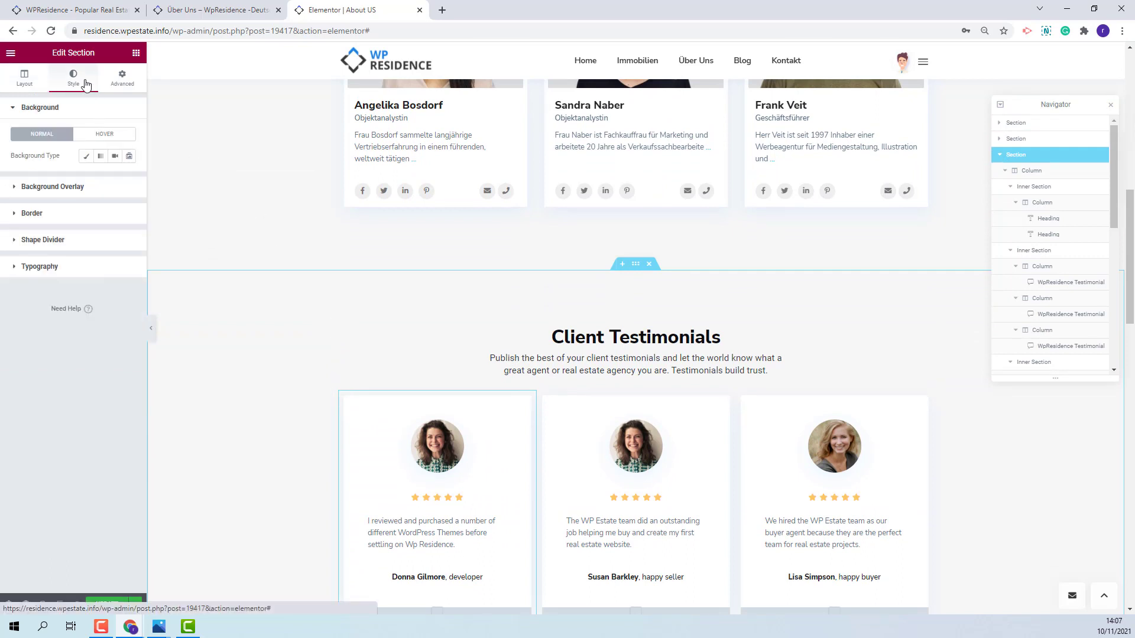
pyautogui.click(86, 155)
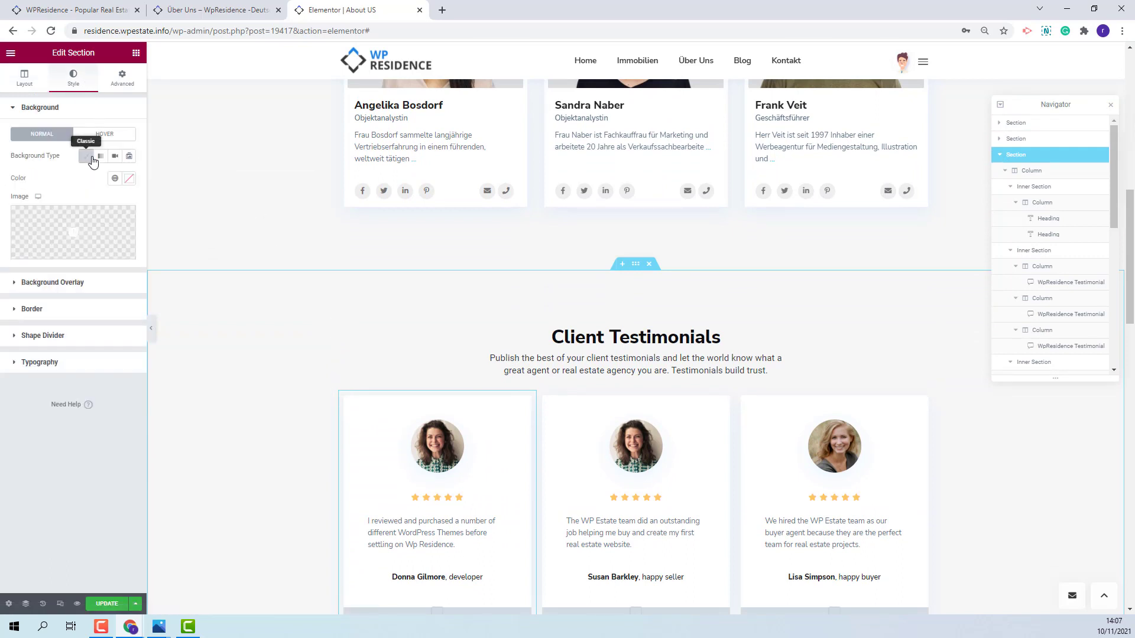
pyautogui.click(129, 178)
pyautogui.click(75, 219)
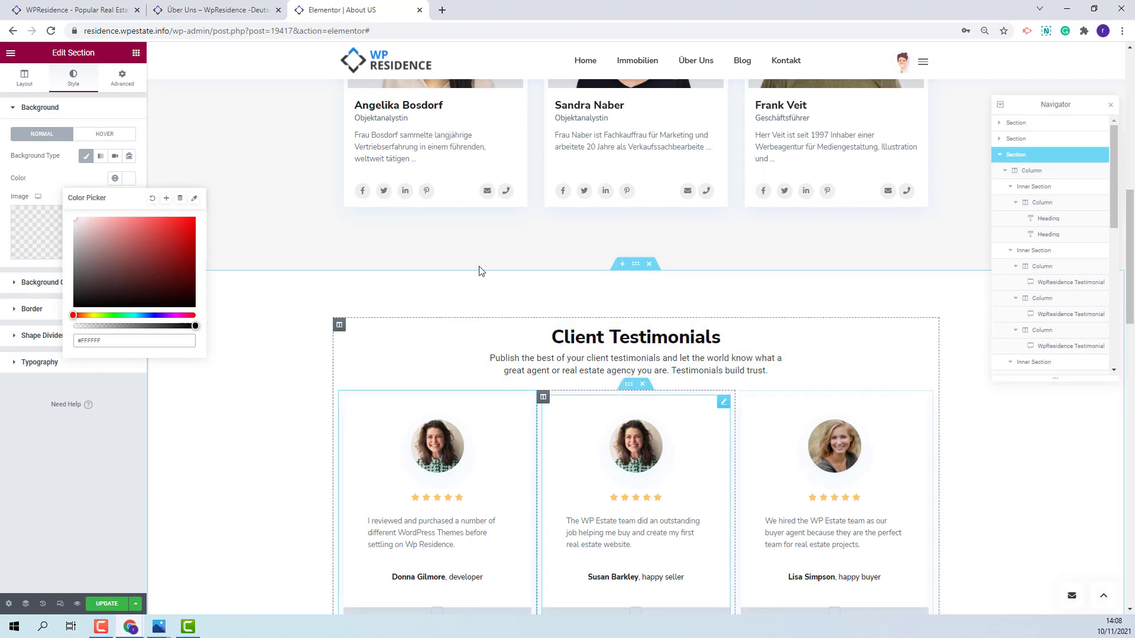
pyautogui.click(106, 604)
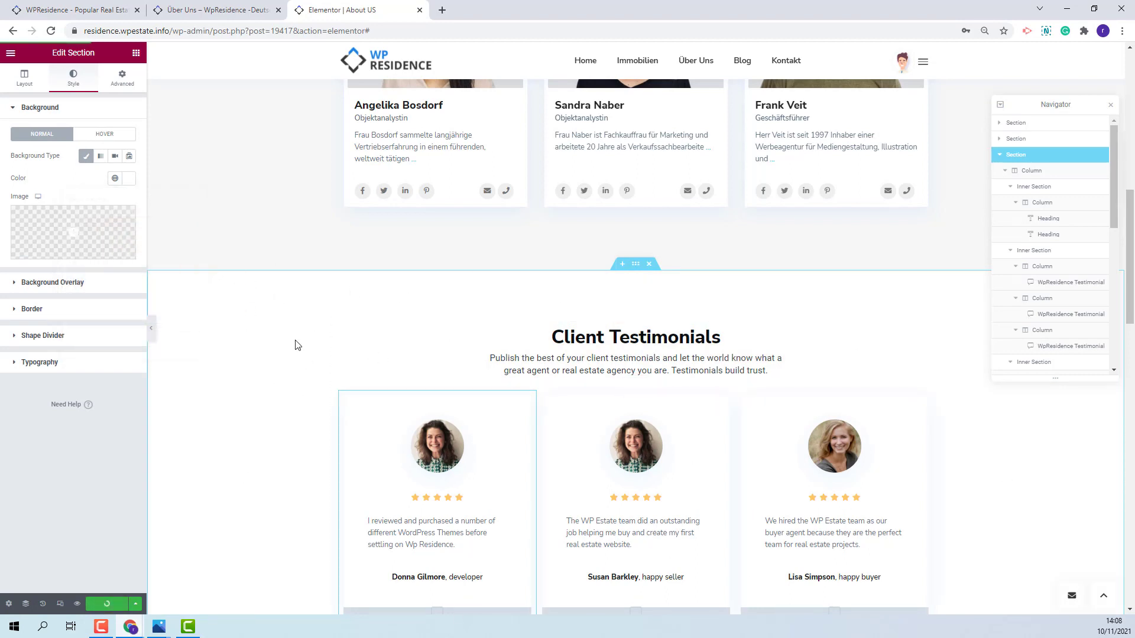
# - Open a live preview of the About Us page and scroll down through it
pyautogui.click(77, 603)
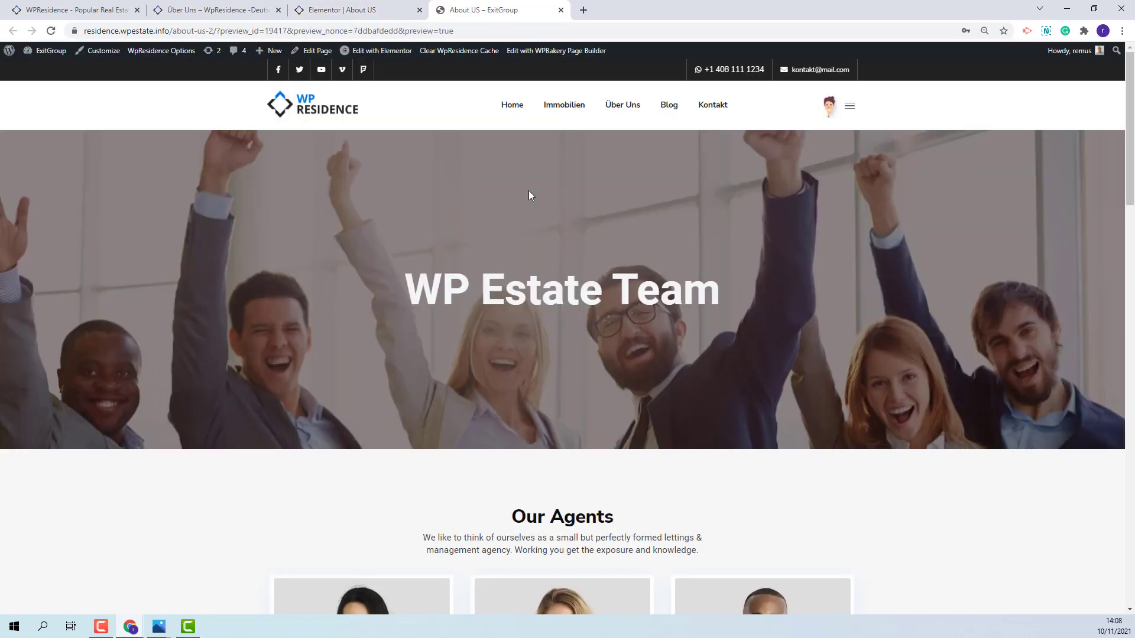
pyautogui.moveTo(243, 30); pyautogui.dragTo(480, 31)
pyautogui.scroll(-8, 854, 271)
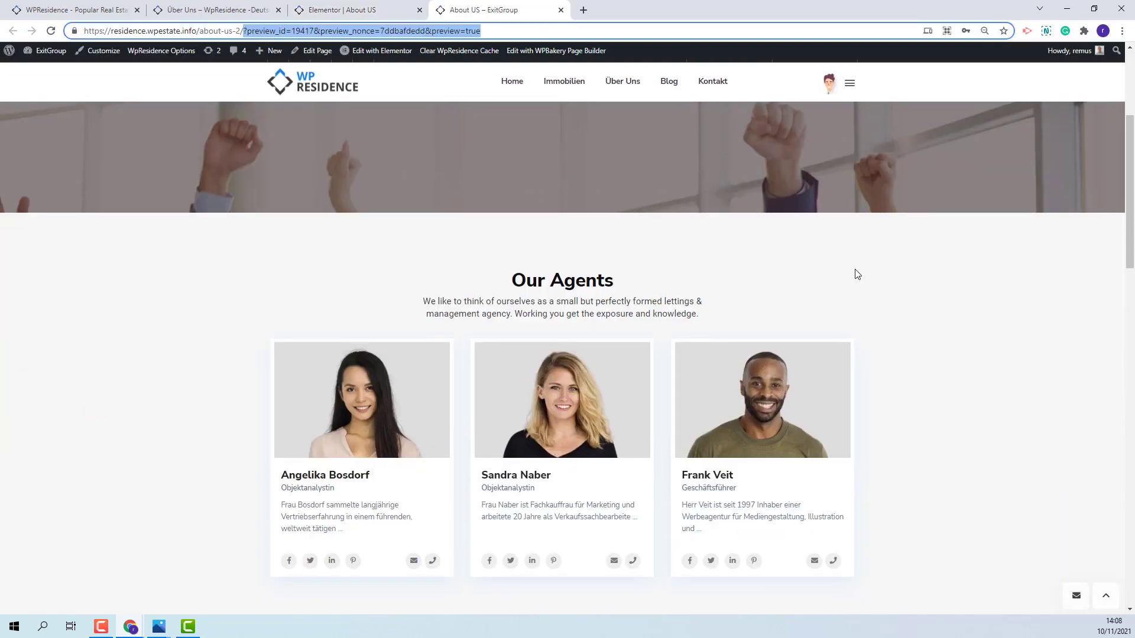
pyautogui.scroll(-10, 860, 276)
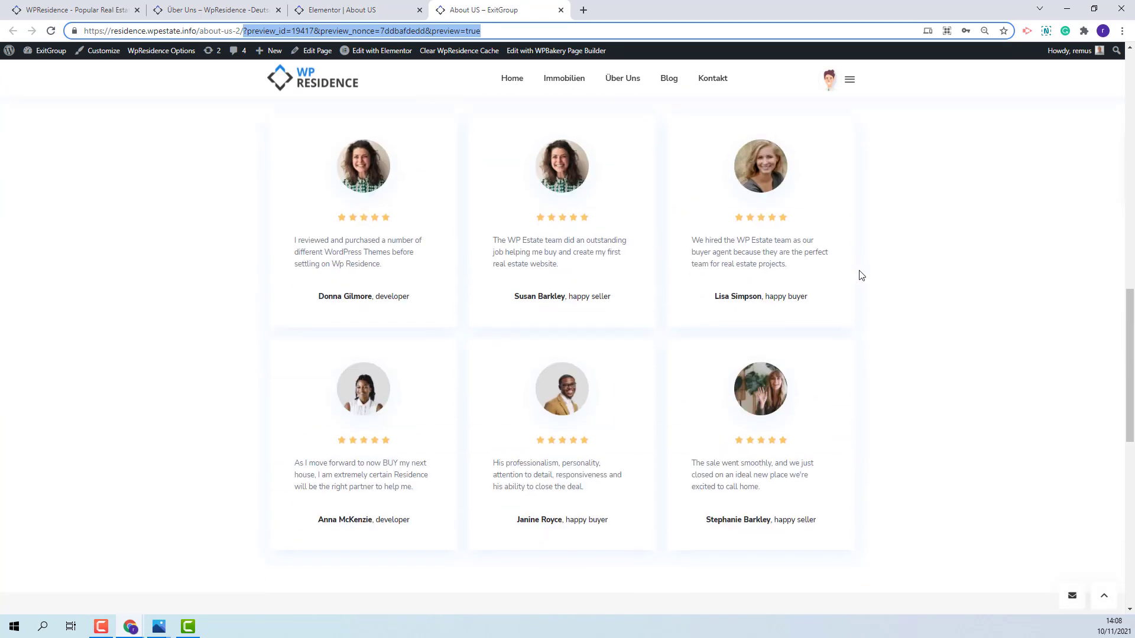
pyautogui.scroll(-4, 862, 276)
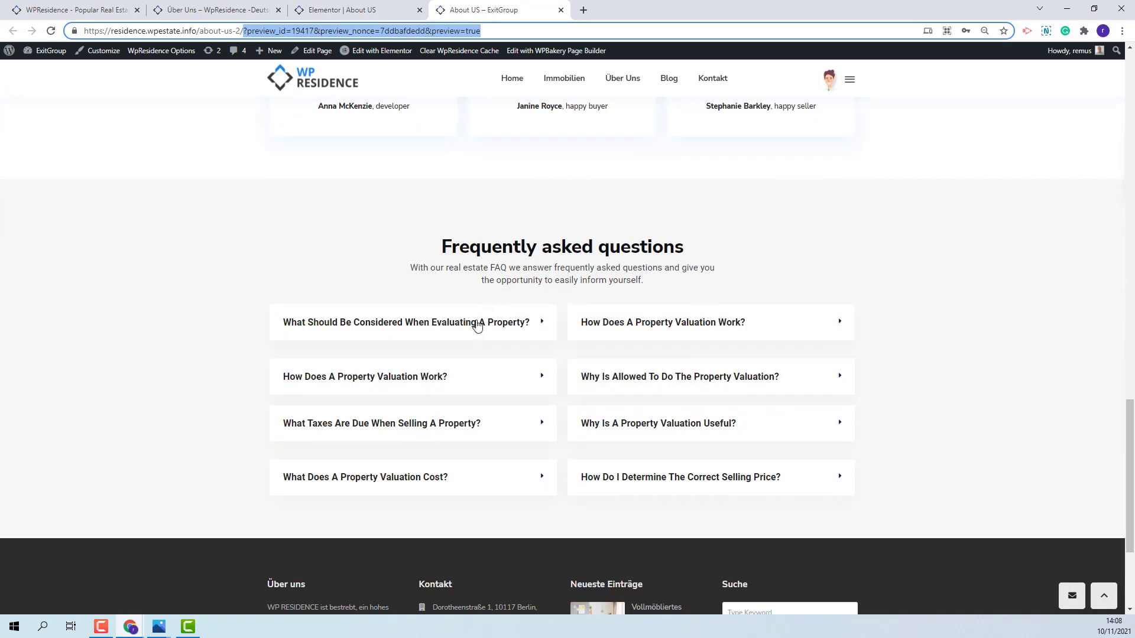
# - Expand FAQ toggles like 'How Does A Property Valuation Work?', then return to the WPResidence homepage
pyautogui.click(478, 325)
pyautogui.click(666, 332)
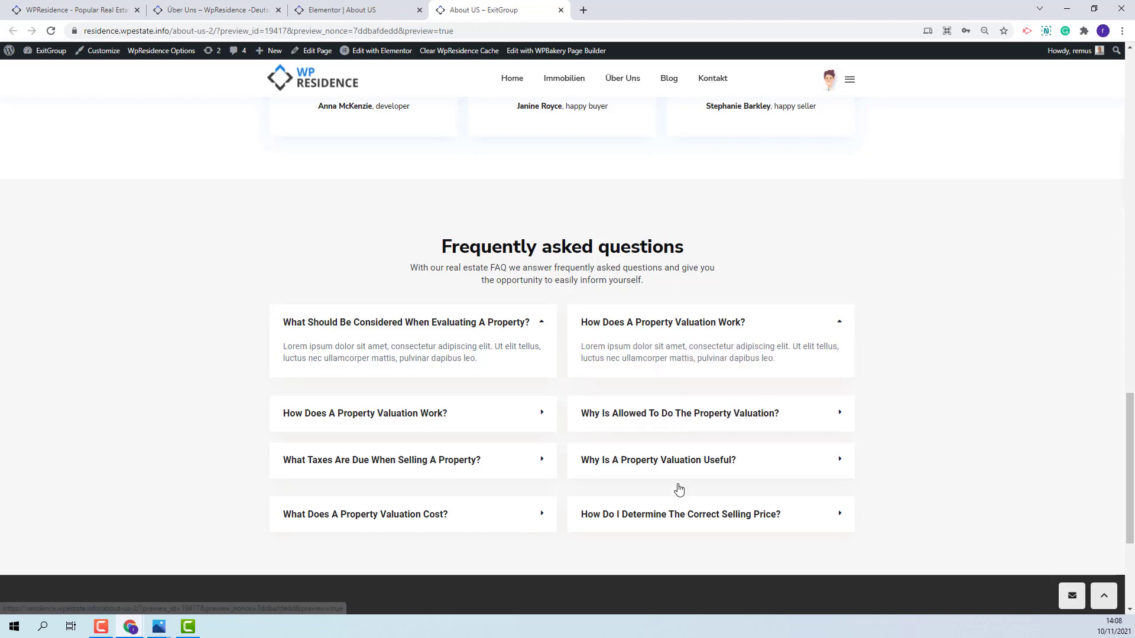
pyautogui.click(666, 465)
pyautogui.scroll(-4, 1083, 346)
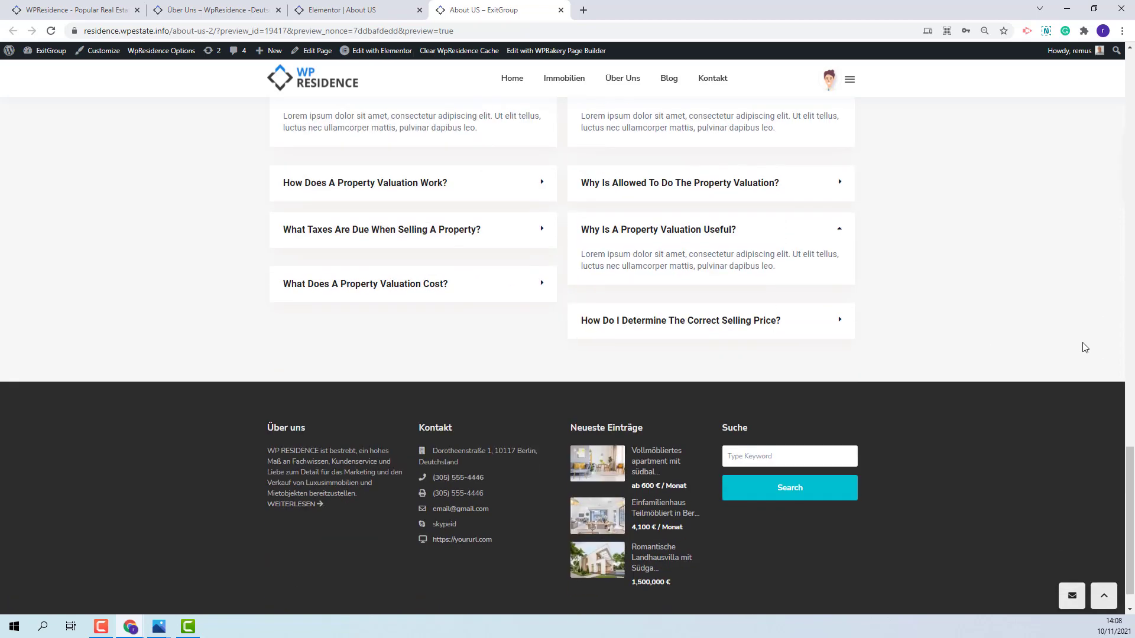
pyautogui.scroll(4, 1083, 347)
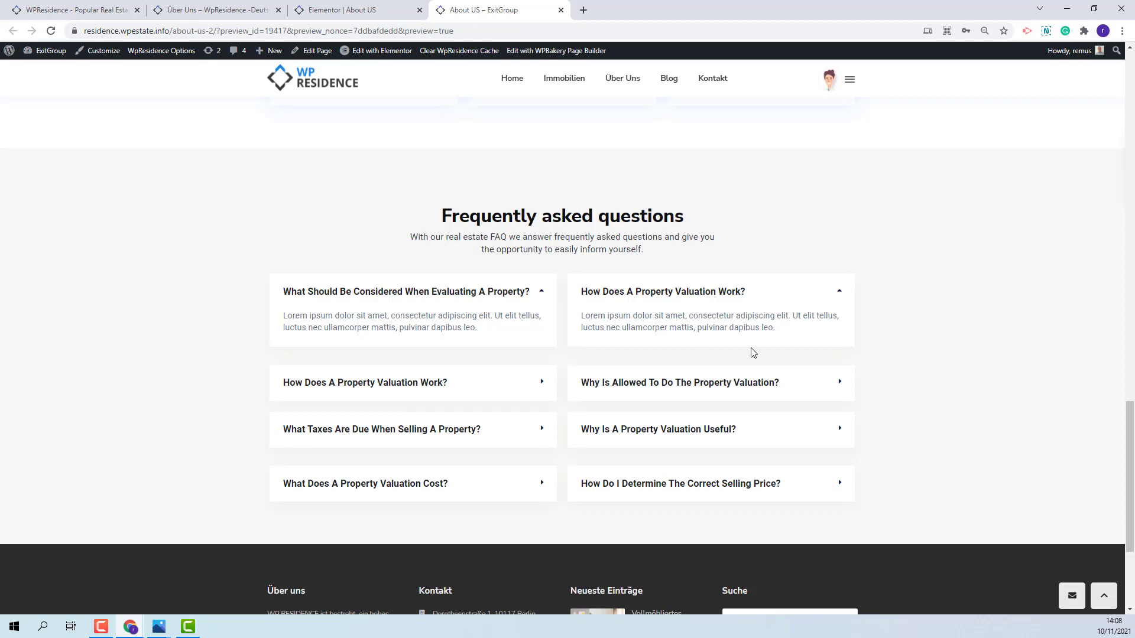
pyautogui.hotkey('ctrl', 'Tab')
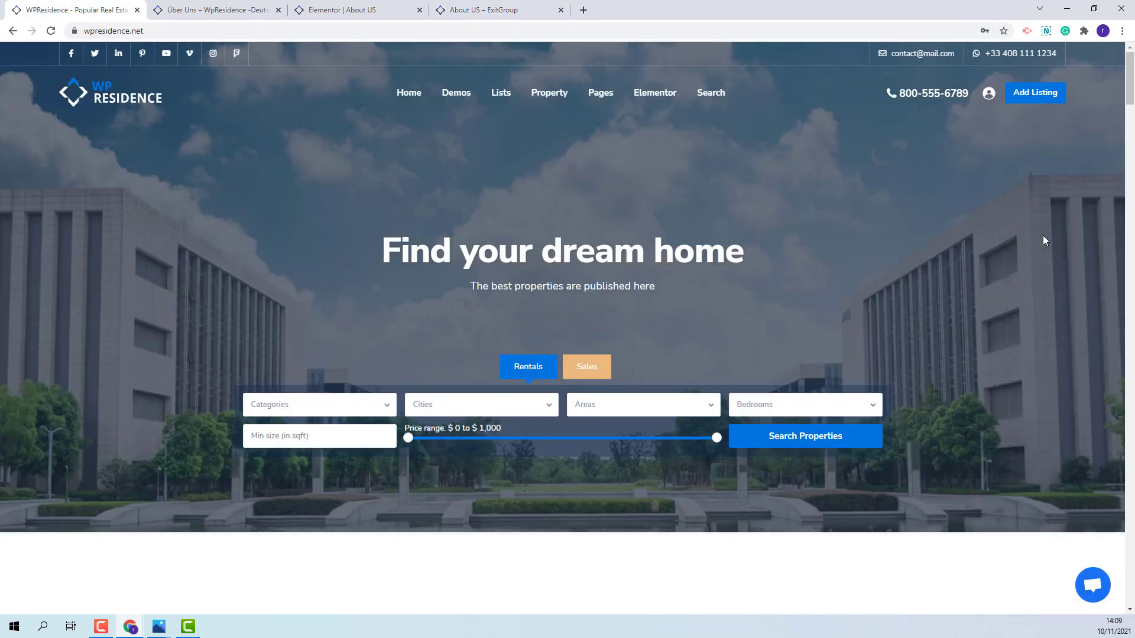